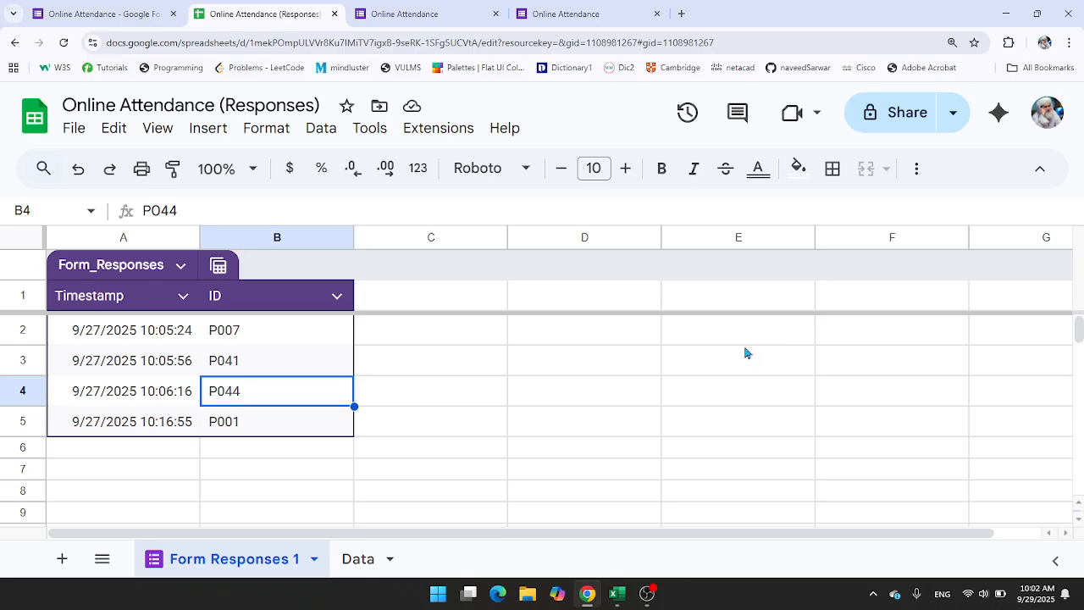
# Step: Add a new sheet named Fetch Data and place it after the Data sheet
pyautogui.click(227, 332)
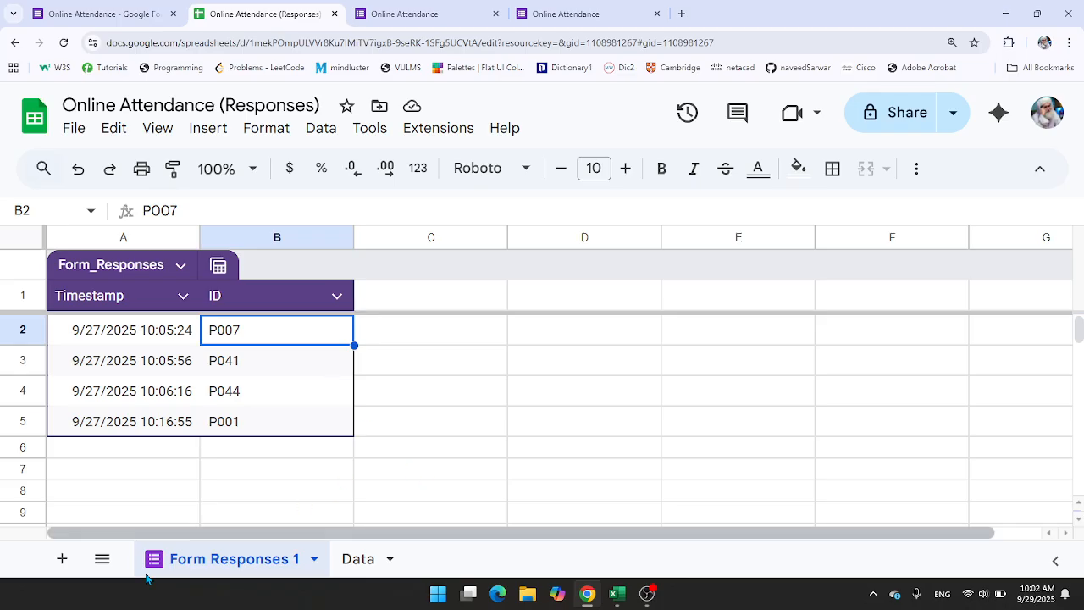
pyautogui.click(63, 559)
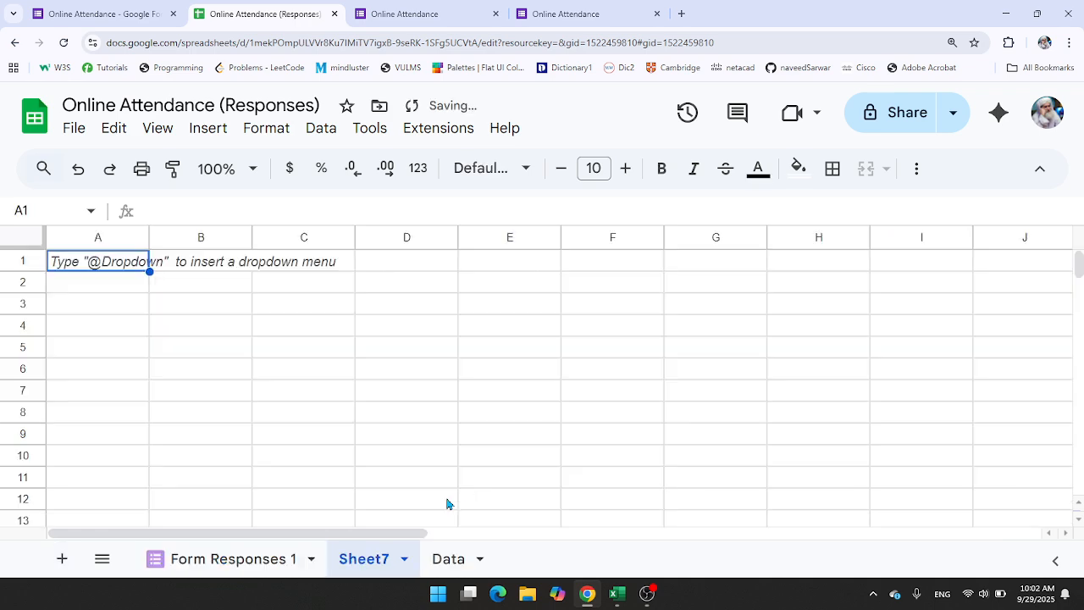
pyautogui.doubleClick(371, 561)
pyautogui.write('Fec')
pyautogui.press('BackSpace')
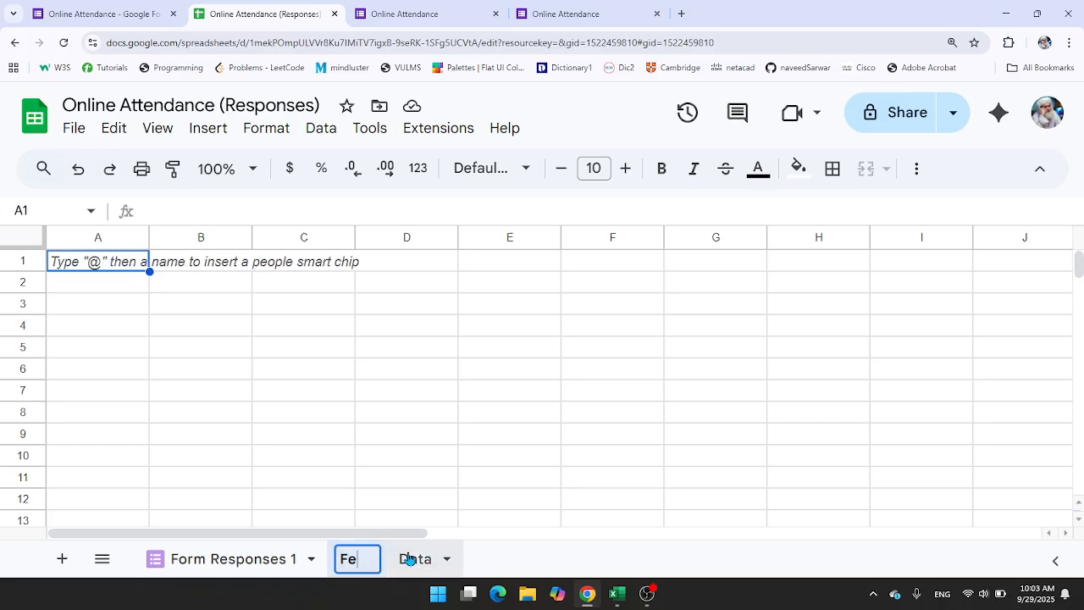
pyautogui.write('tch Data')
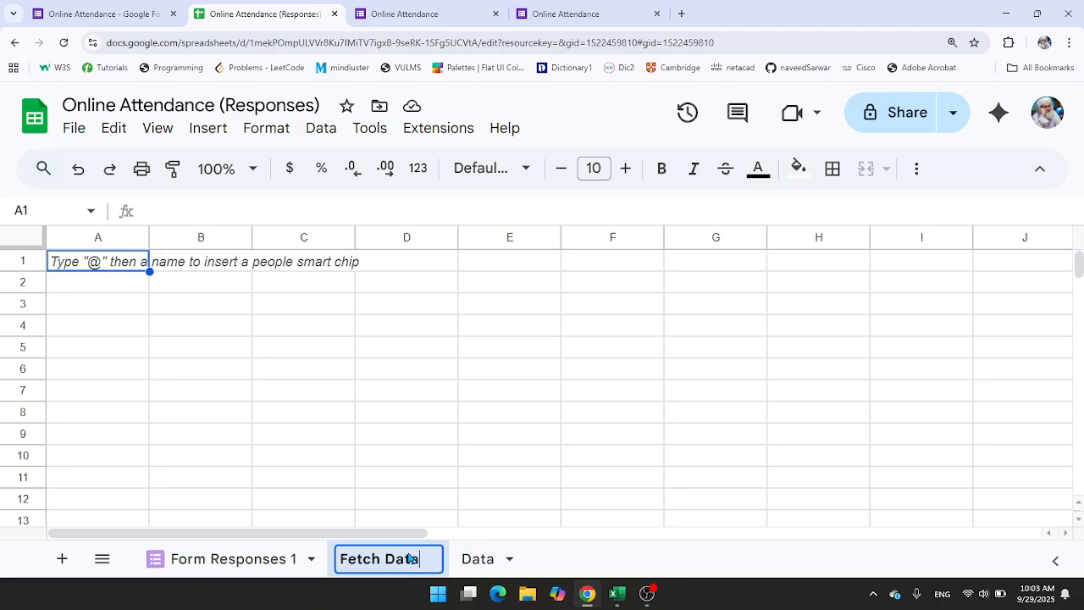
pyautogui.press('Return')
pyautogui.click(503, 461)
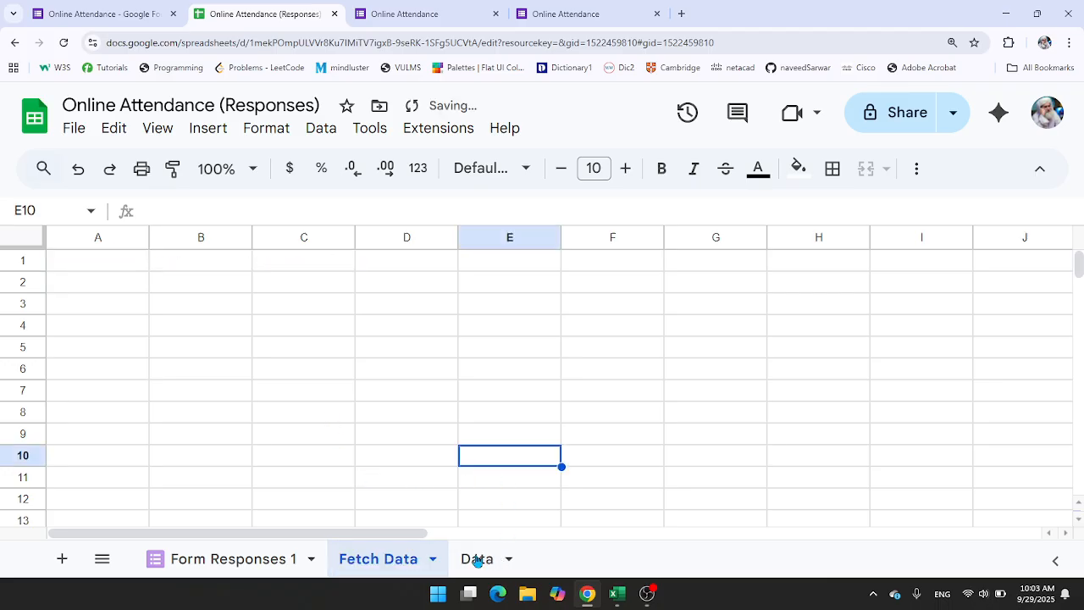
pyautogui.moveTo(399, 559); pyautogui.dragTo(520, 557)
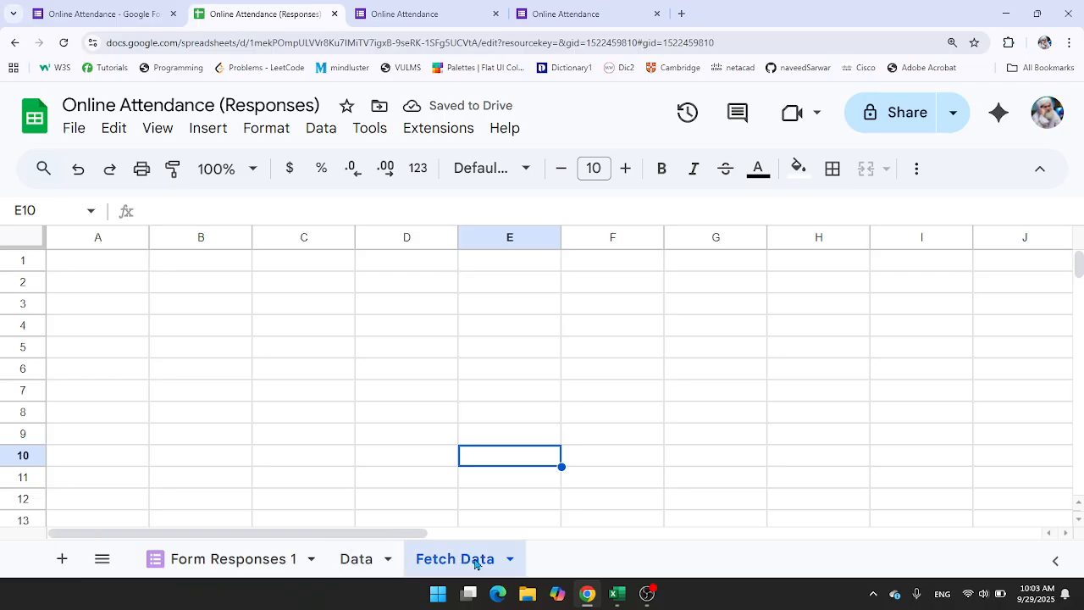
# Step: In cell A1 of the Fetch Data sheet, enter the formula ='Form Responses 1'!A:A to reference the Timestamp column
pyautogui.click(125, 267)
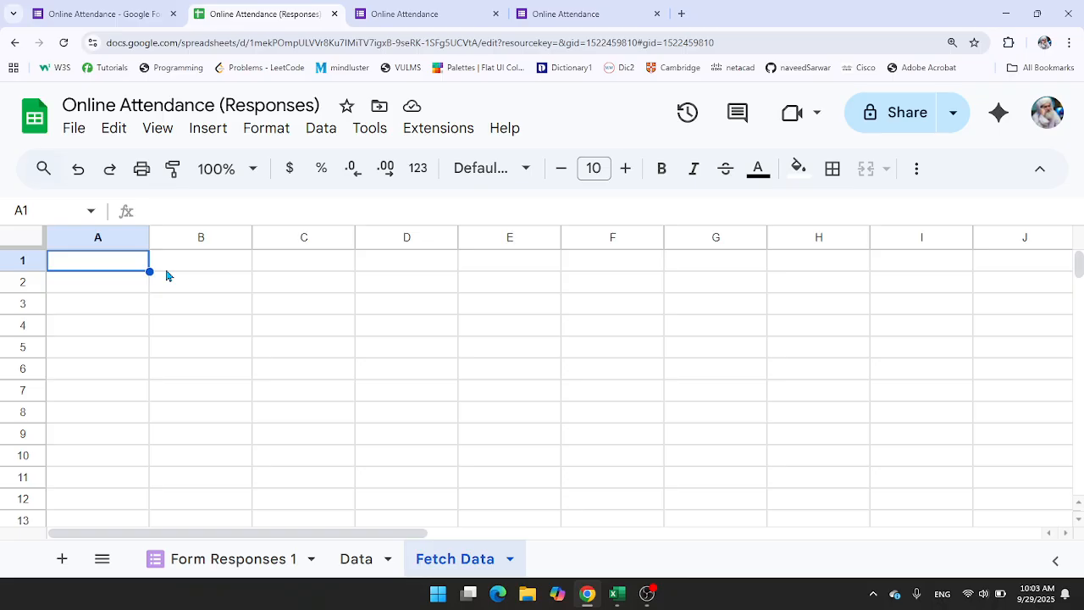
pyautogui.click(242, 561)
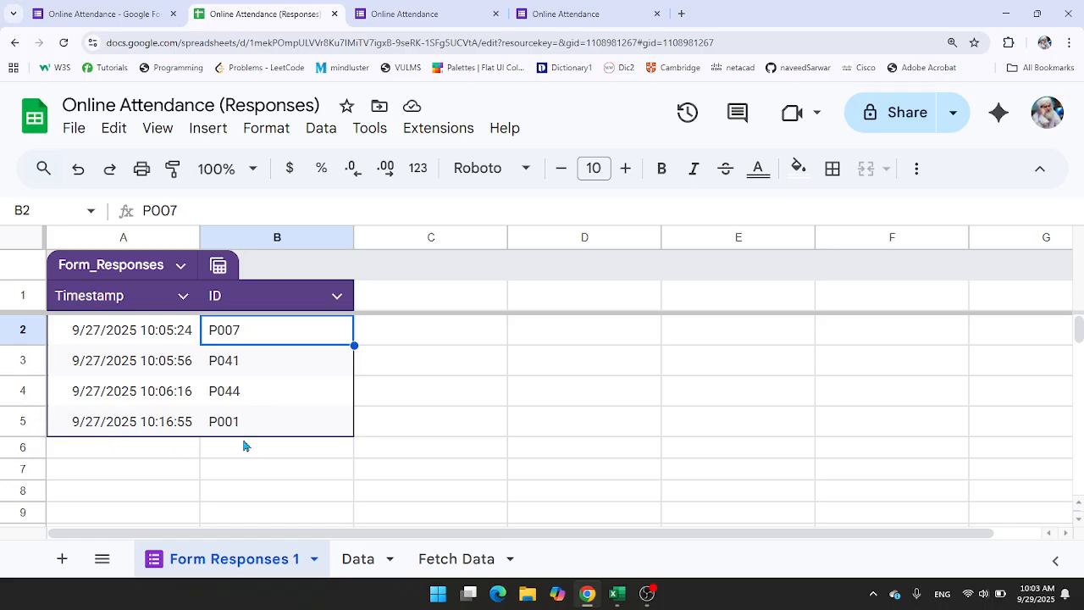
pyautogui.click(453, 560)
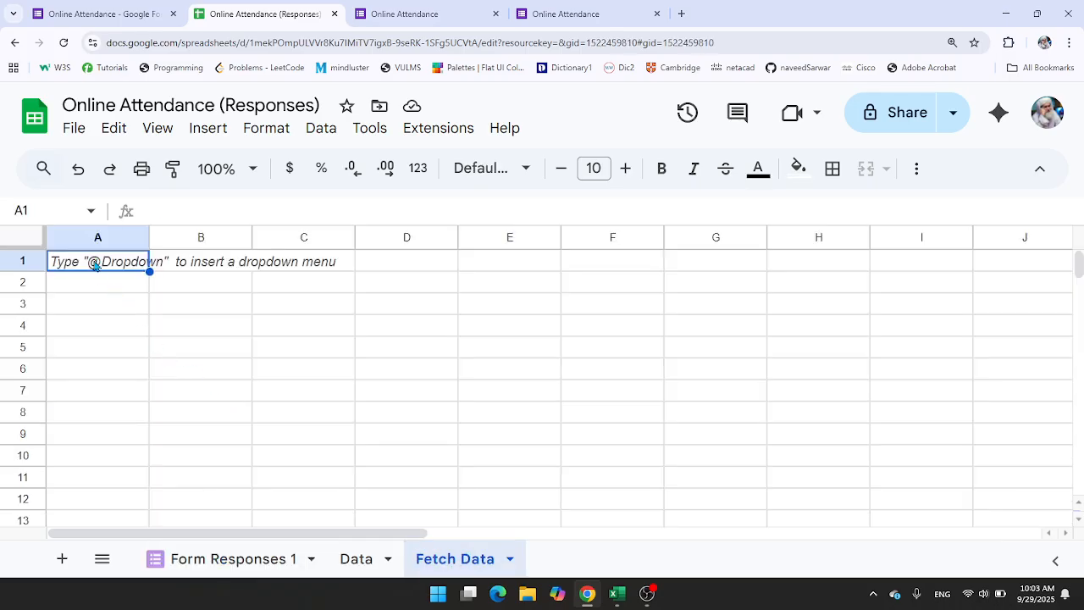
pyautogui.write('=')
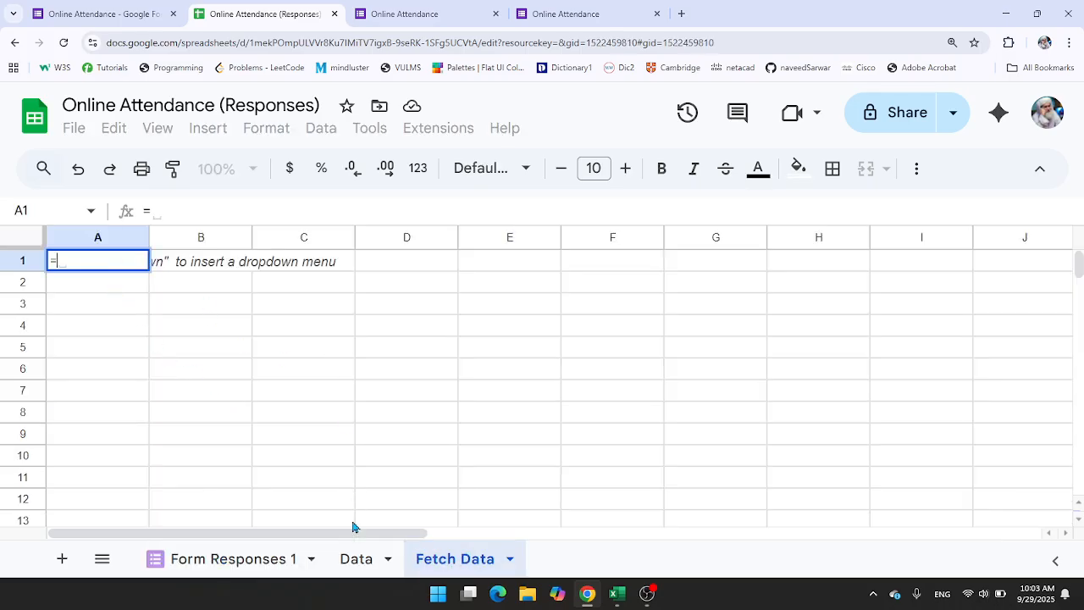
pyautogui.click(355, 559)
pyautogui.click(246, 561)
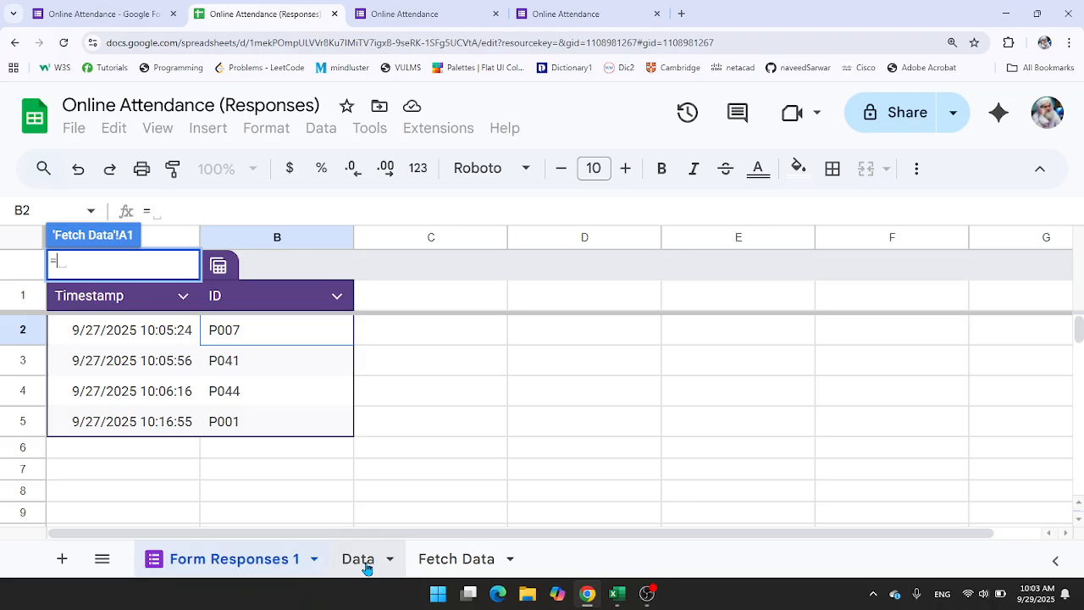
pyautogui.click(165, 238)
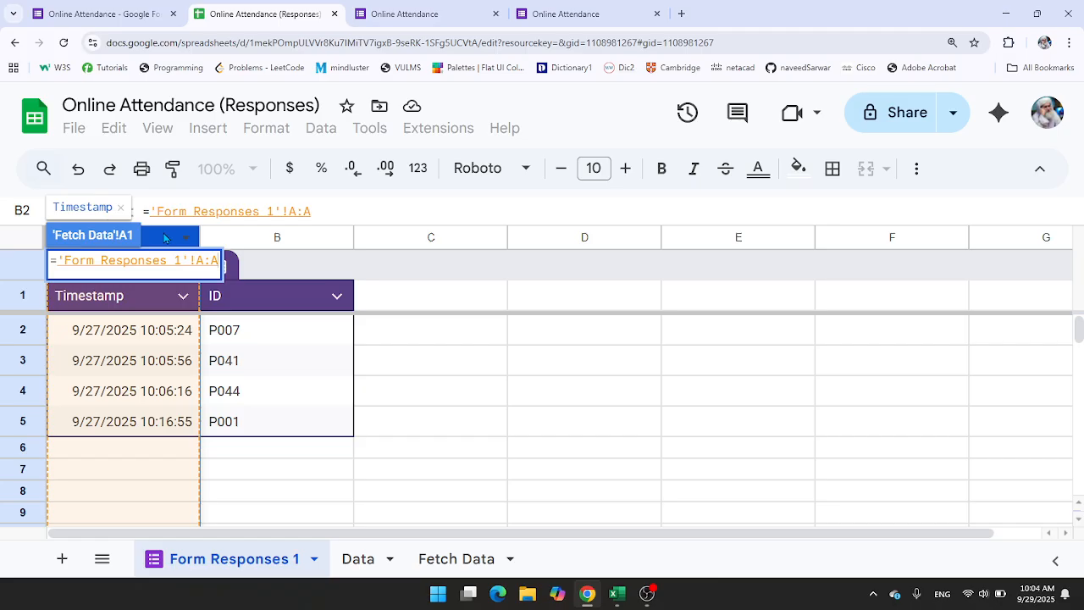
pyautogui.press('Return')
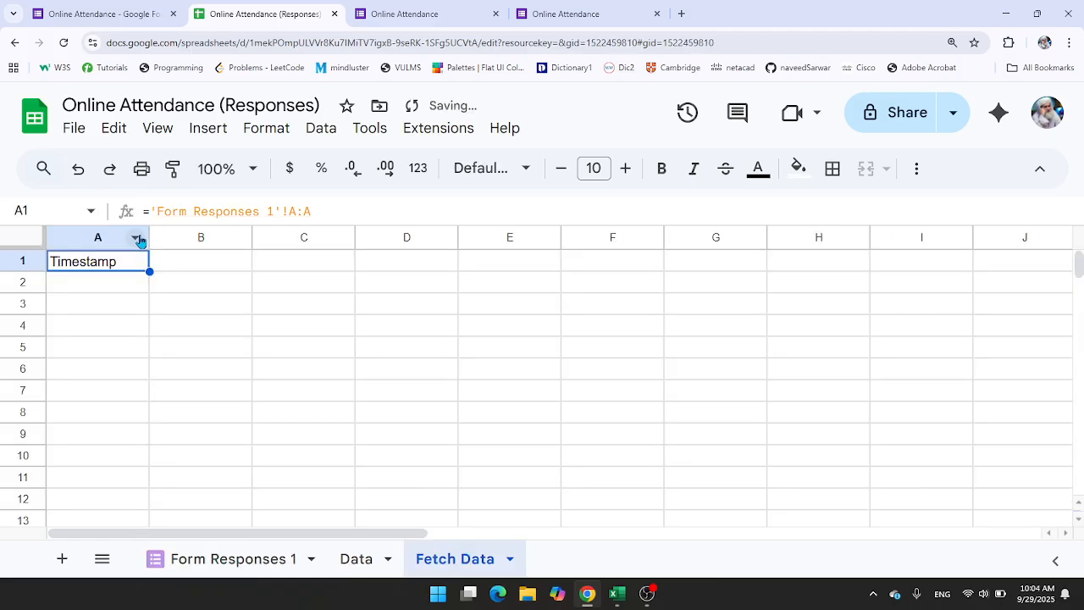
# Step: In cell B1 of the Fetch Data sheet, enter the formula ='Form Responses 1'!B:B to reference the ID column
pyautogui.click(196, 260)
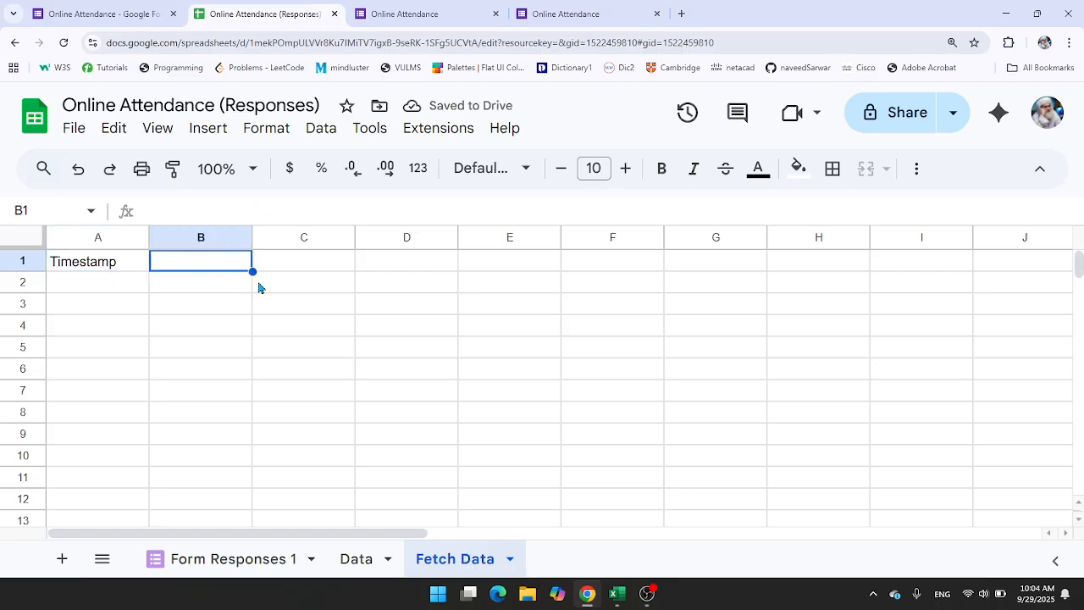
pyautogui.write('=')
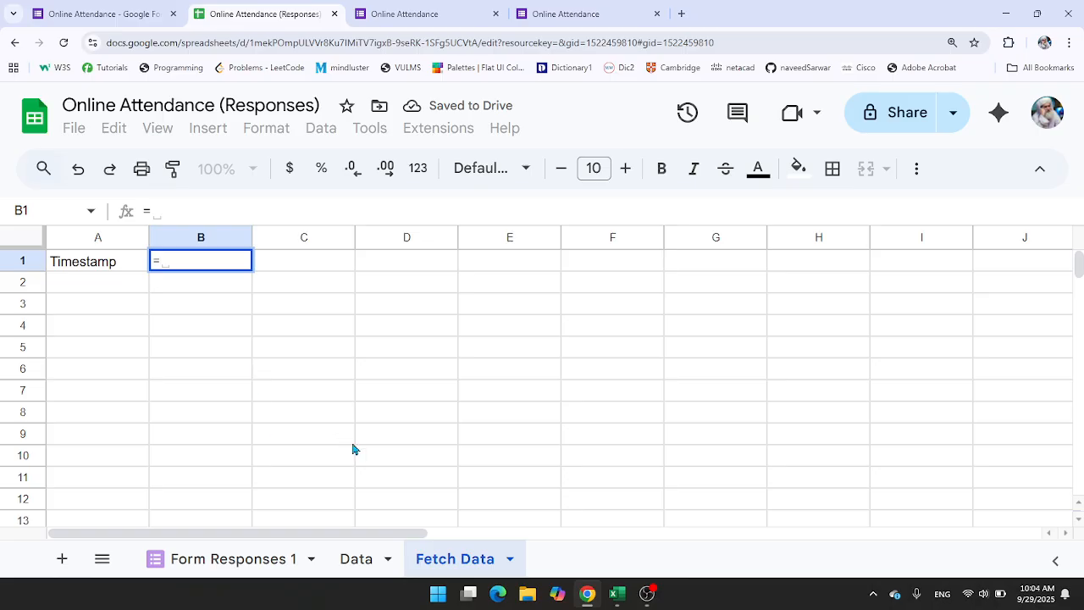
pyautogui.click(364, 562)
pyautogui.click(249, 562)
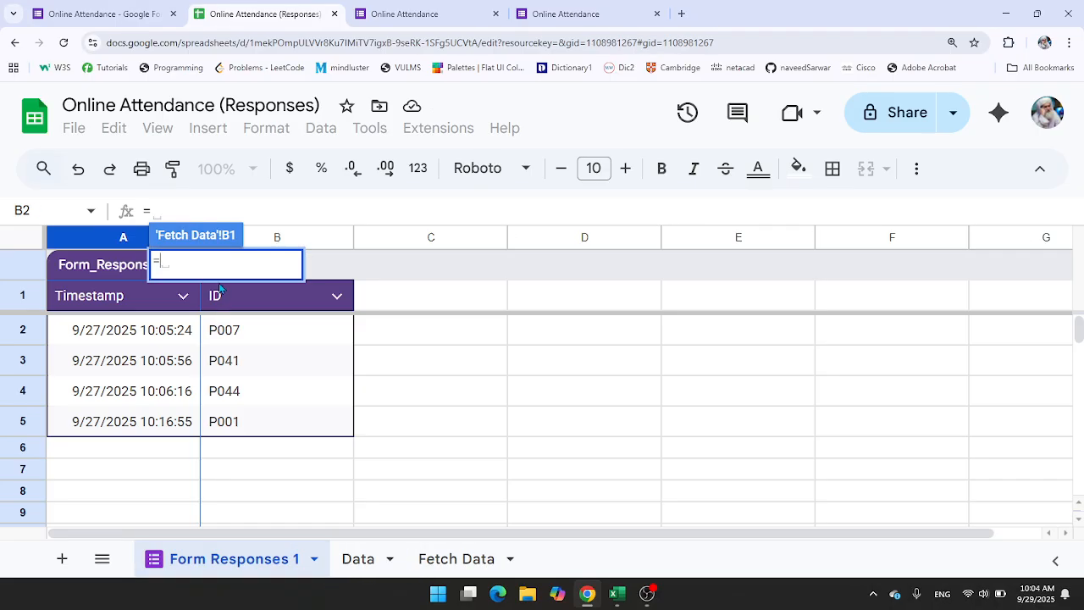
pyautogui.click(271, 241)
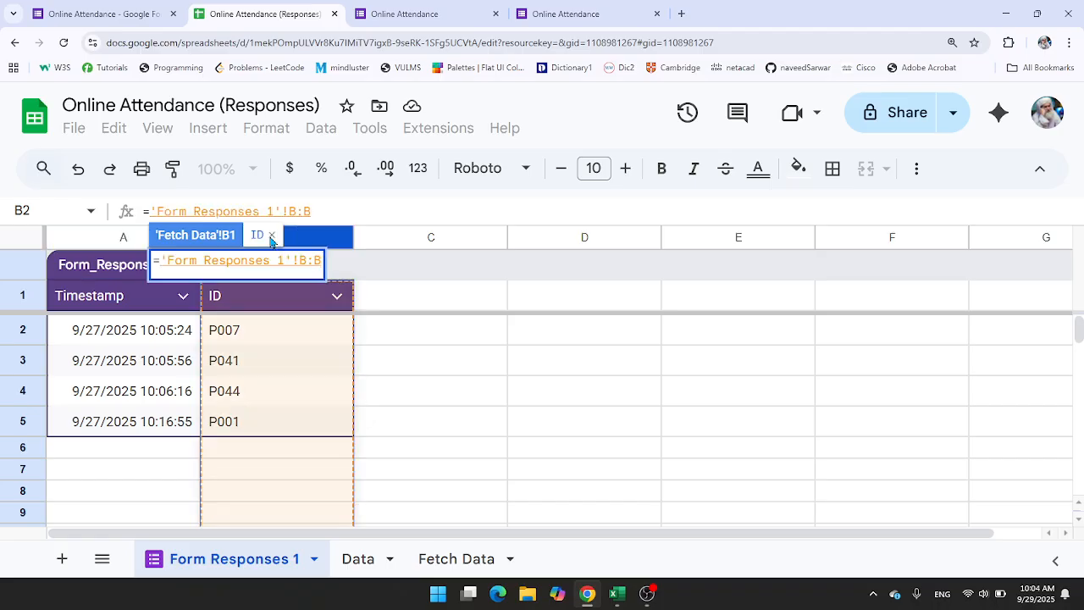
pyautogui.press('Return')
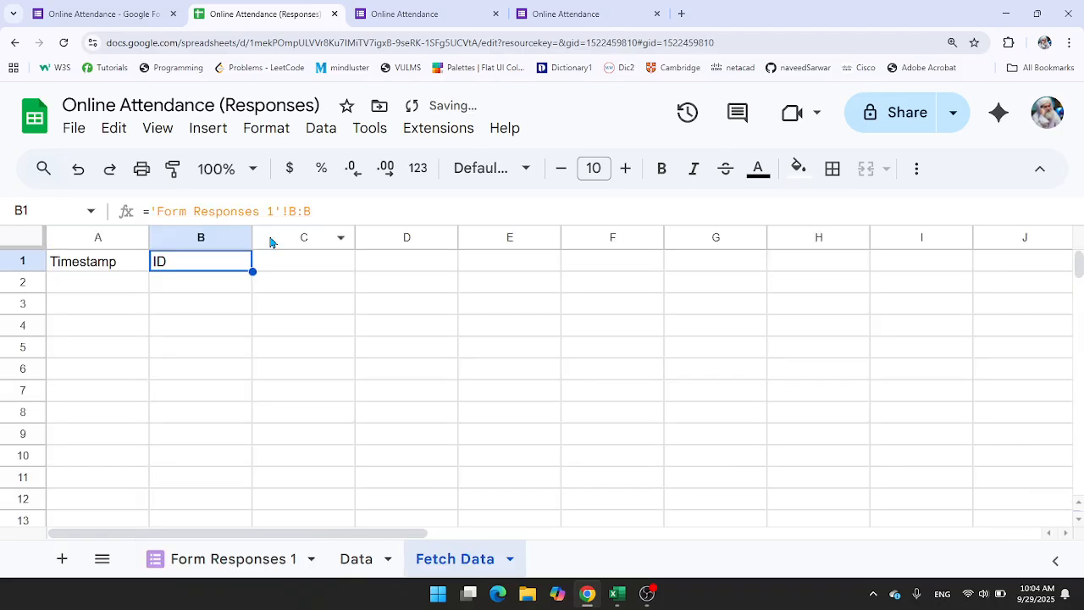
# Step: Copy the Name, Role, Department and Contact headers from B1:E1 of the Data sheet into Fetch Data starting at C1
pyautogui.click(83, 268)
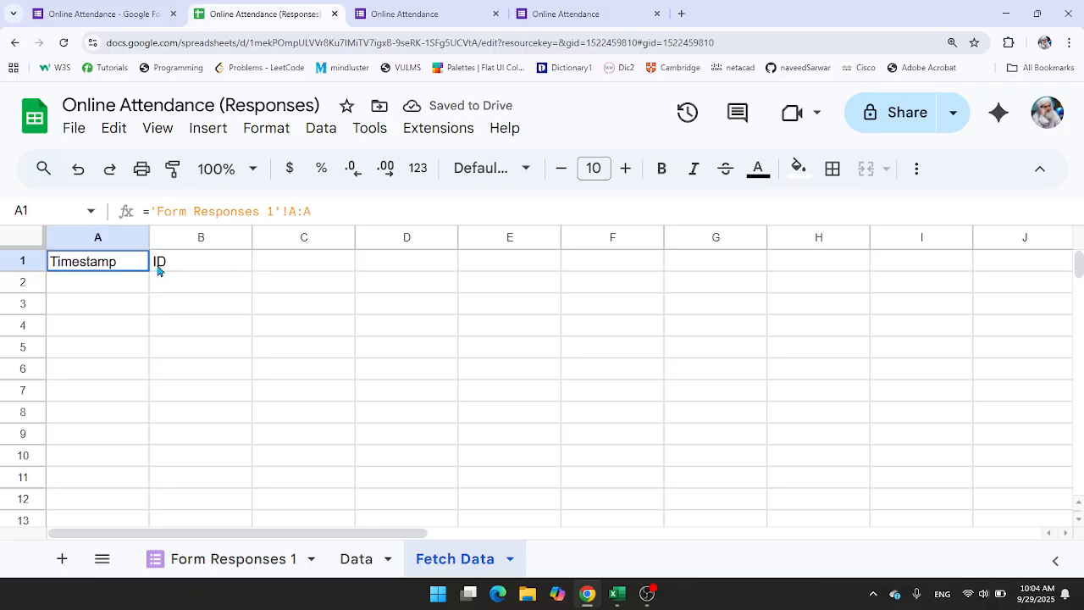
pyautogui.keyDown('shift'); pyautogui.click(236, 270); pyautogui.keyUp('shift')
pyautogui.click(316, 269)
pyautogui.click(356, 559)
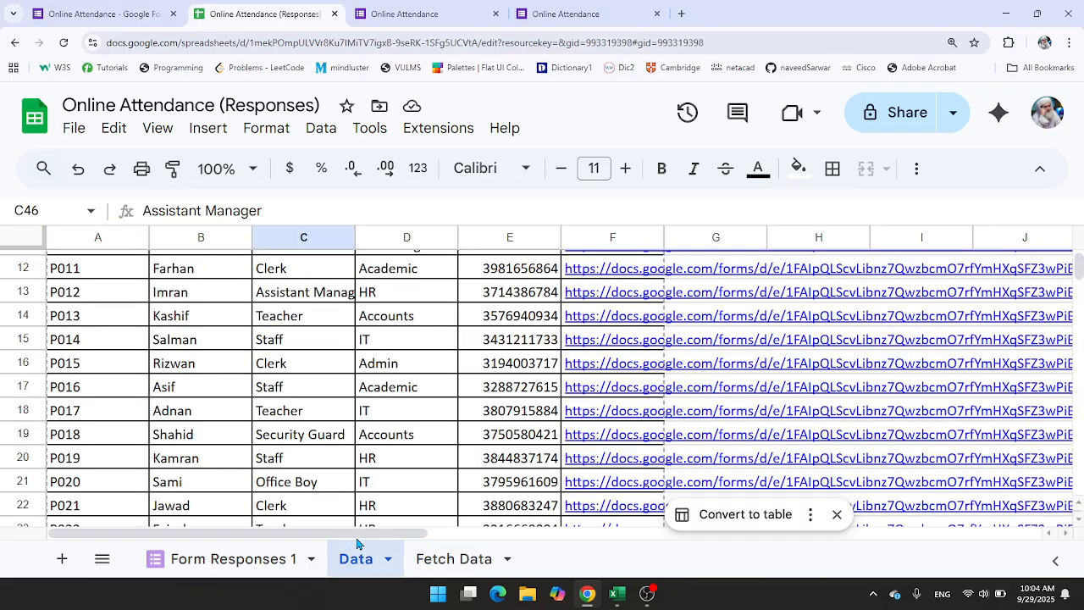
pyautogui.scroll(4, 225, 331)
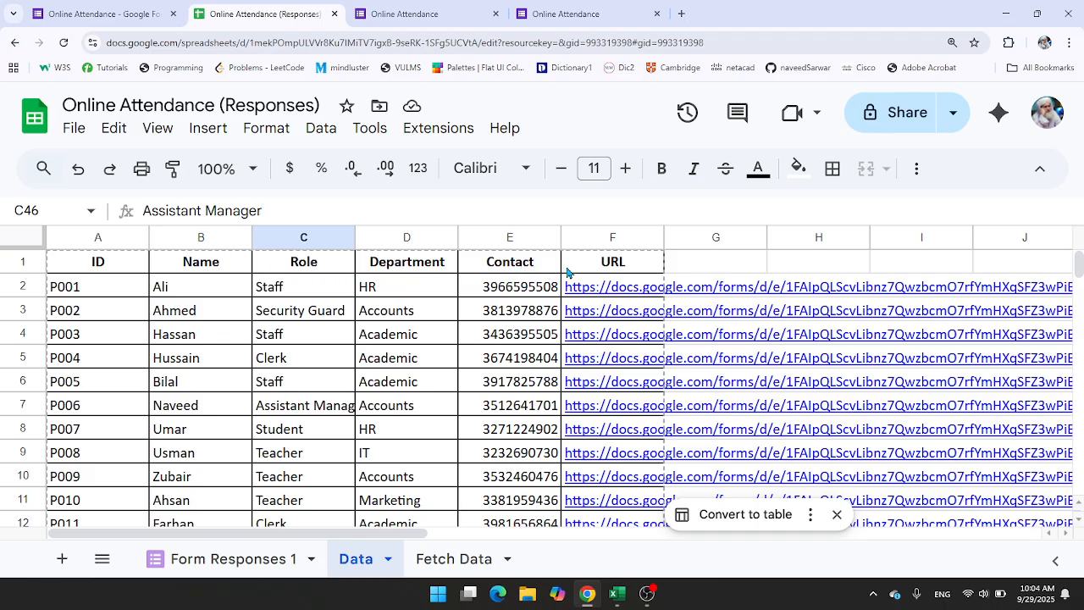
pyautogui.moveTo(232, 268); pyautogui.dragTo(501, 271)
pyautogui.hotkey('ctrl', 'c')
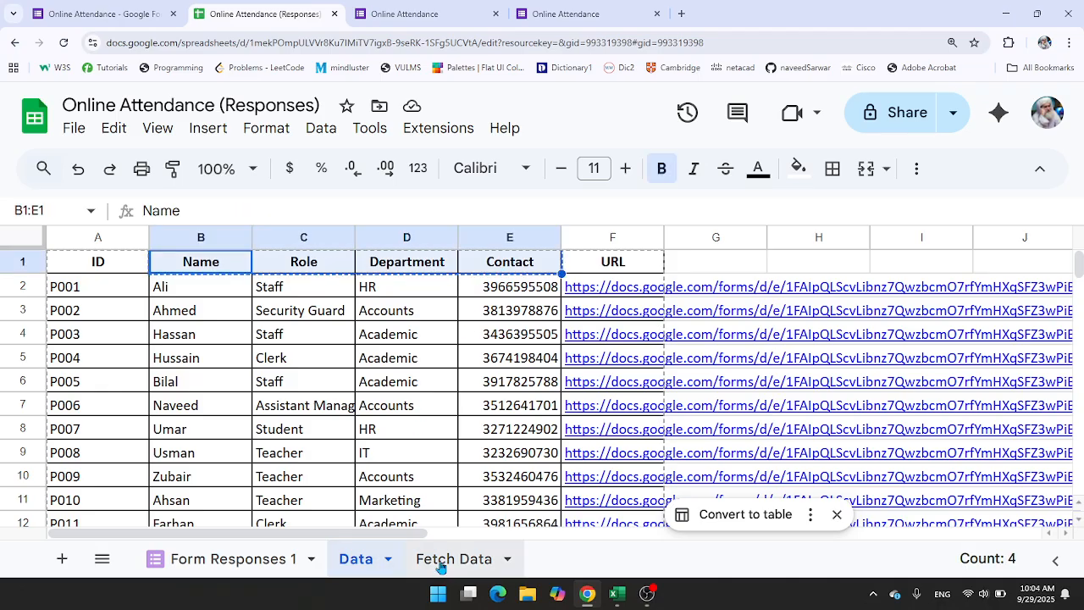
pyautogui.moveTo(288, 259); pyautogui.dragTo(496, 264)
pyautogui.click(330, 264)
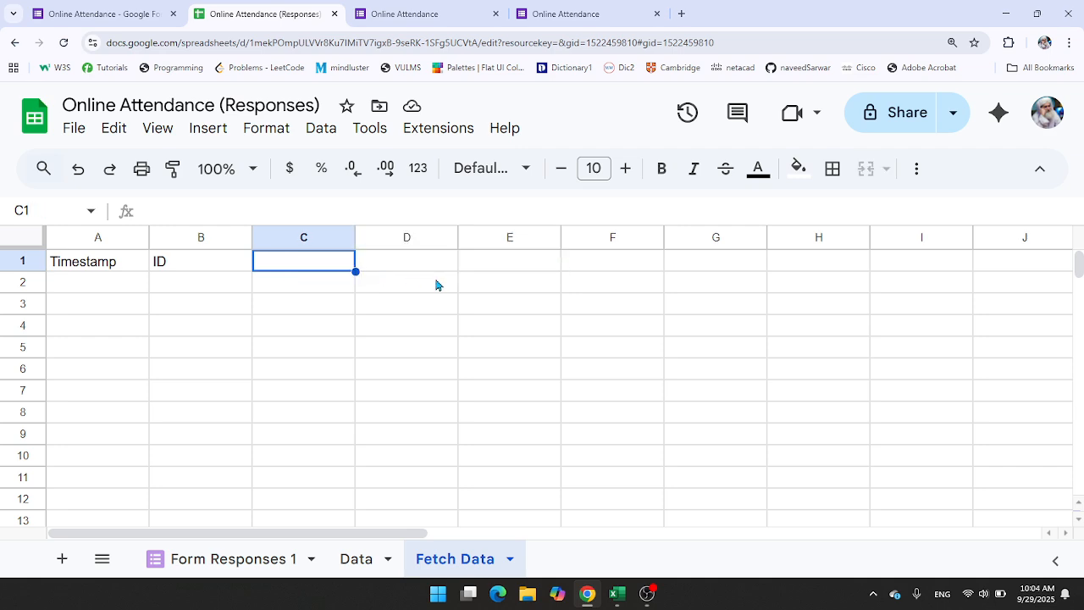
pyautogui.hotkey('ctrl', 'v')
pyautogui.click(372, 306)
# Step: Copy the Timestamp and ID formulas from A1:B1 down through A2:B1000 on the Fetch Data sheet
pyautogui.click(196, 286)
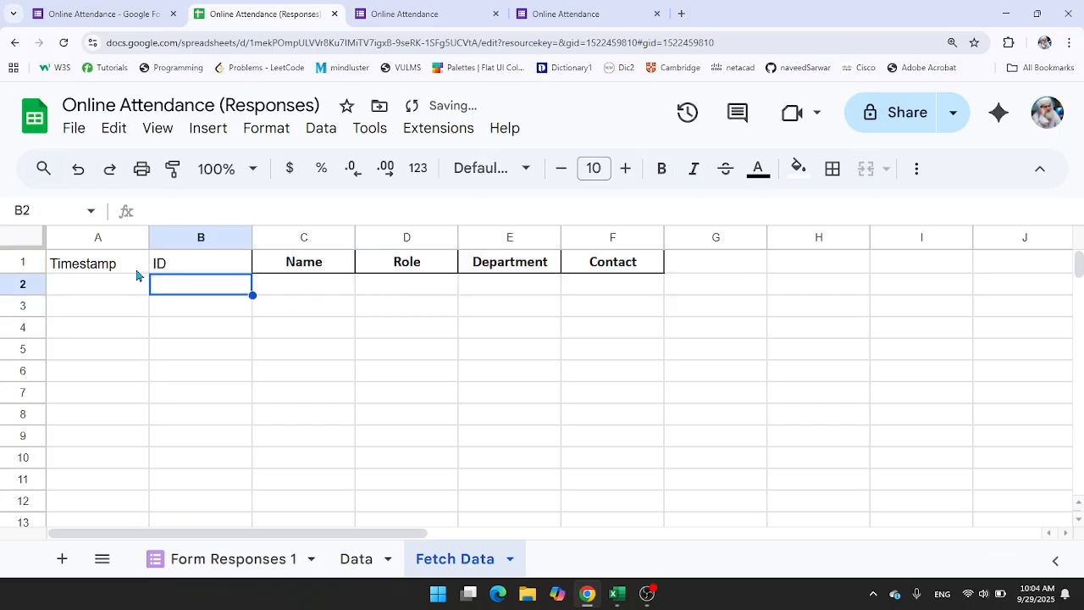
pyautogui.click(122, 265)
pyautogui.keyDown('shift'); pyautogui.click(182, 272); pyautogui.keyUp('shift')
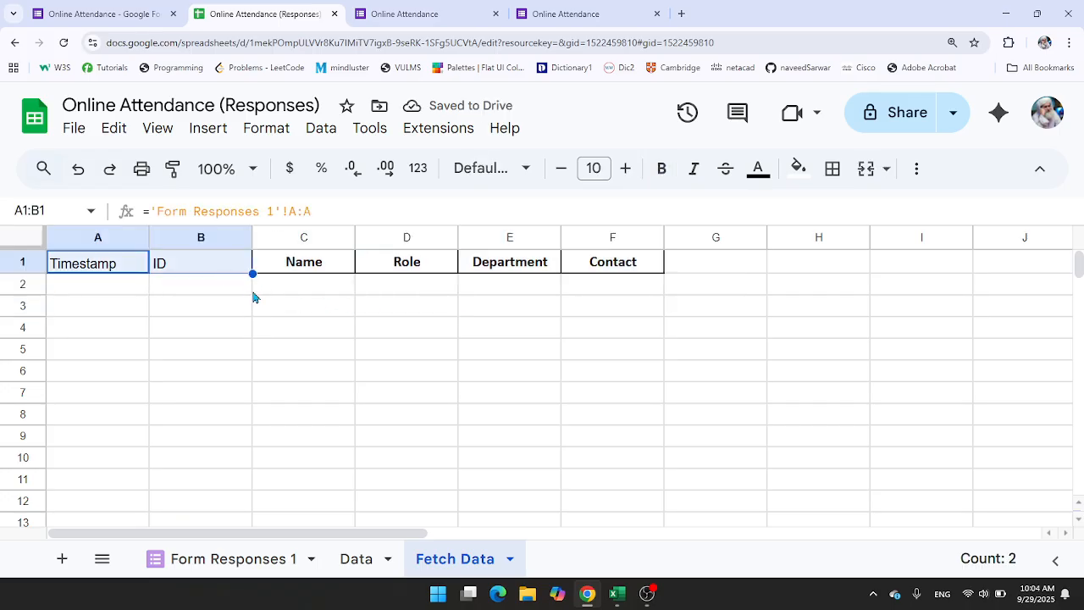
pyautogui.hotkey('ctrl', 'c')
pyautogui.moveTo(101, 286); pyautogui.dragTo(187, 285)
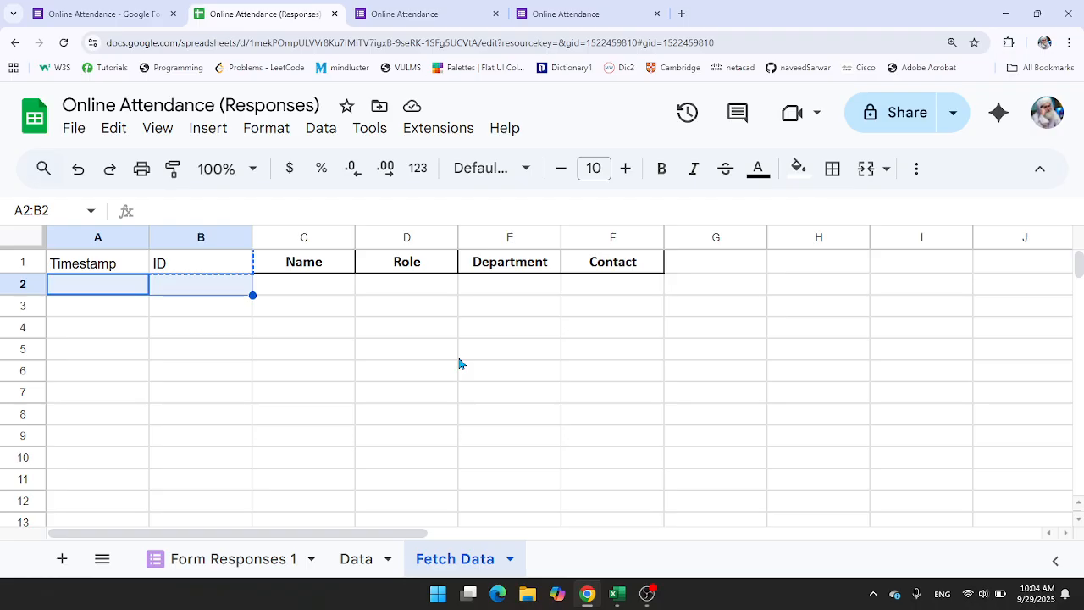
pyautogui.hotkey('ctrl', 'shift', 'Down')
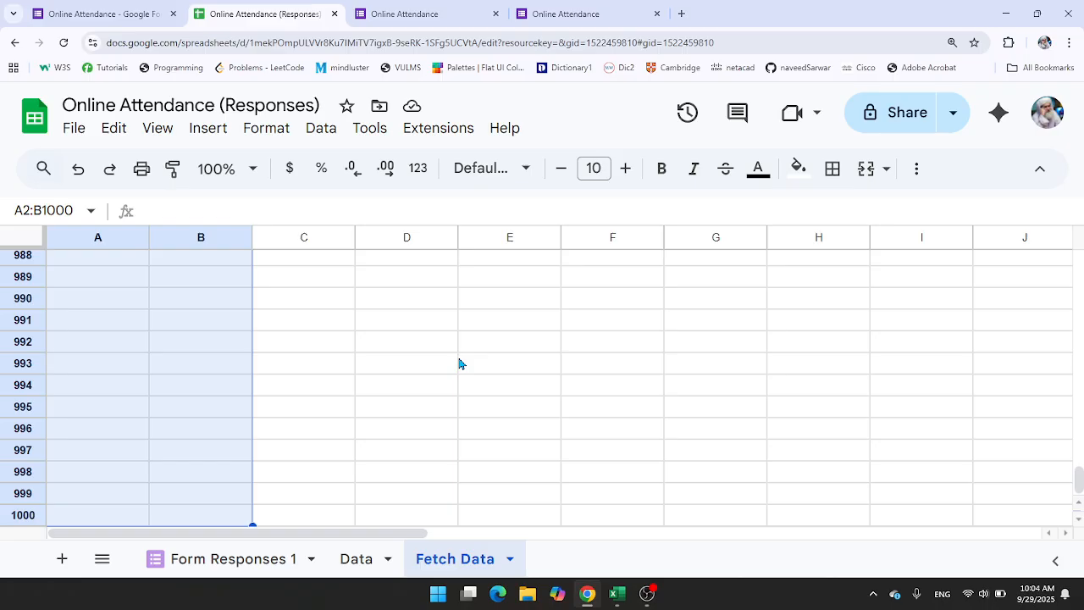
pyautogui.hotkey('ctrl', 'v')
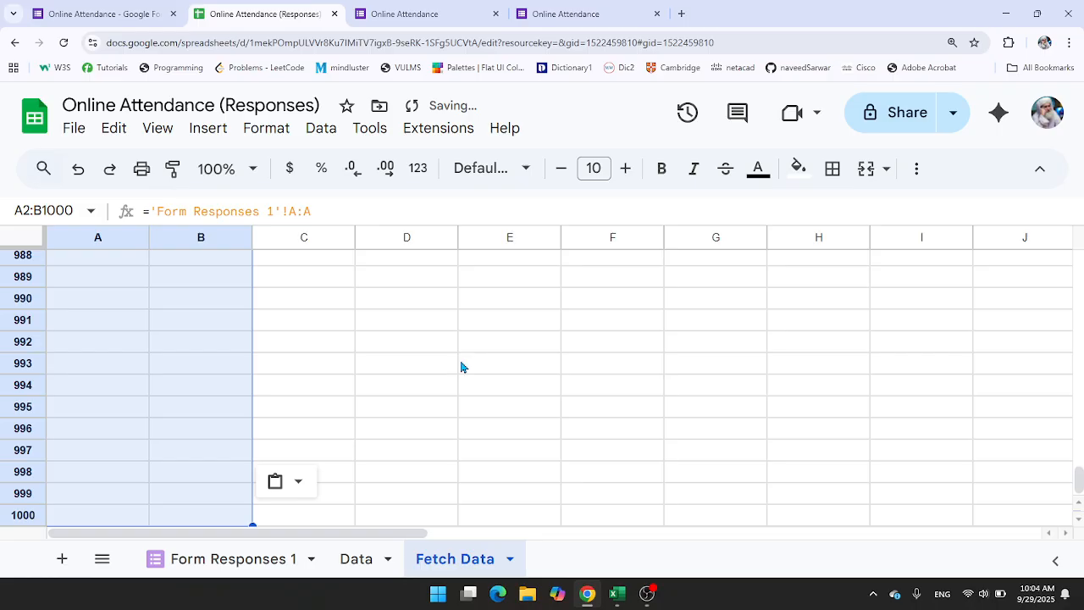
pyautogui.click(211, 446)
pyautogui.hotkey('ctrl', 'Up')
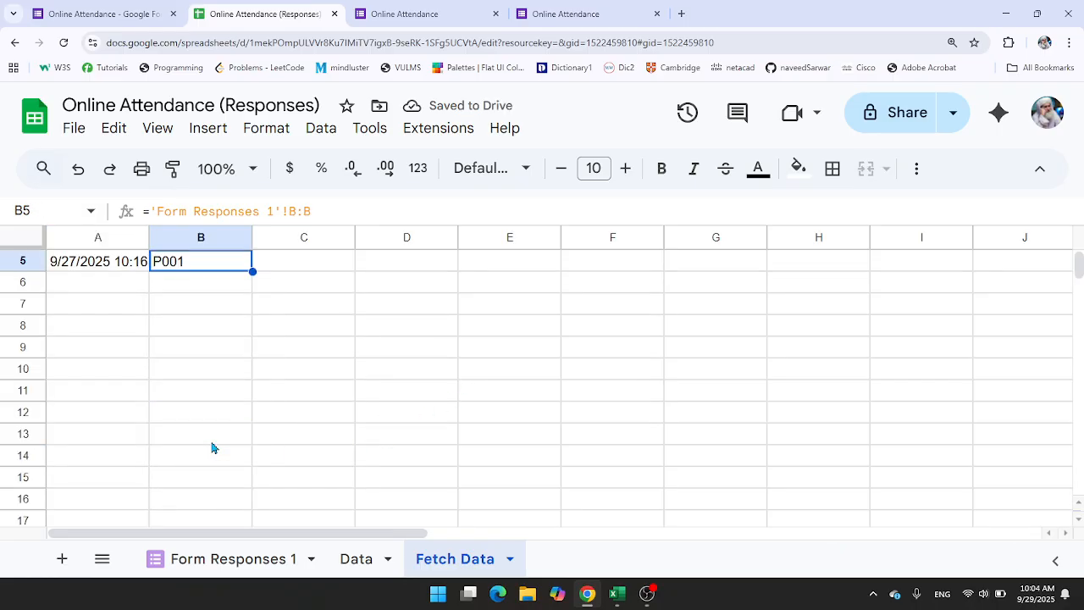
pyautogui.click(302, 270)
pyautogui.scroll(2, 313, 310)
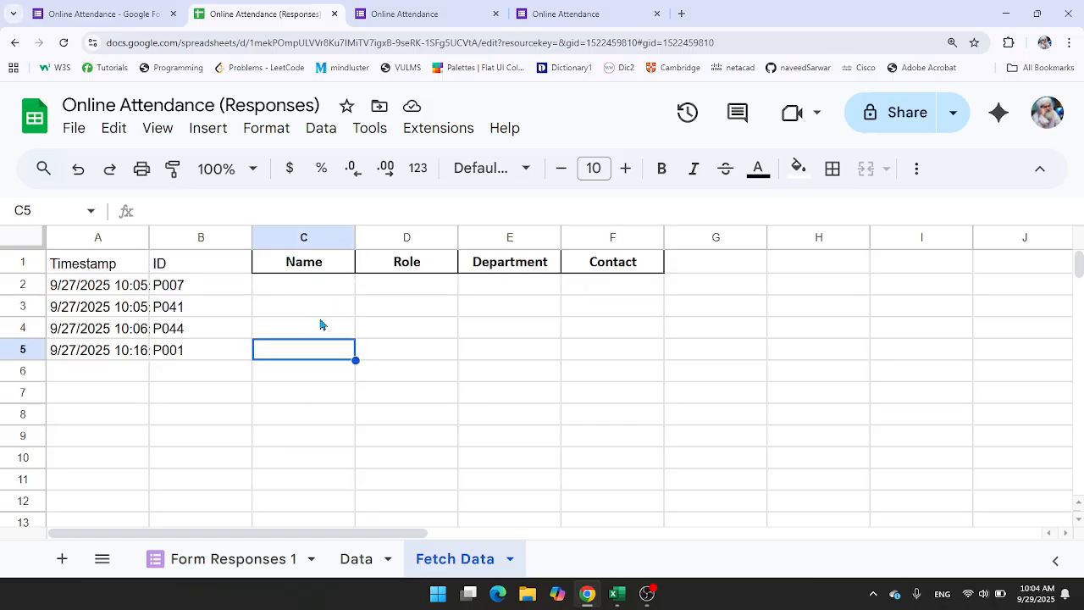
# Step: Compare the IDs in B2:B5 of Fetch Data with the Form Responses 1 entries and review the detail columns to fill
pyautogui.click(282, 269)
pyautogui.click(176, 286)
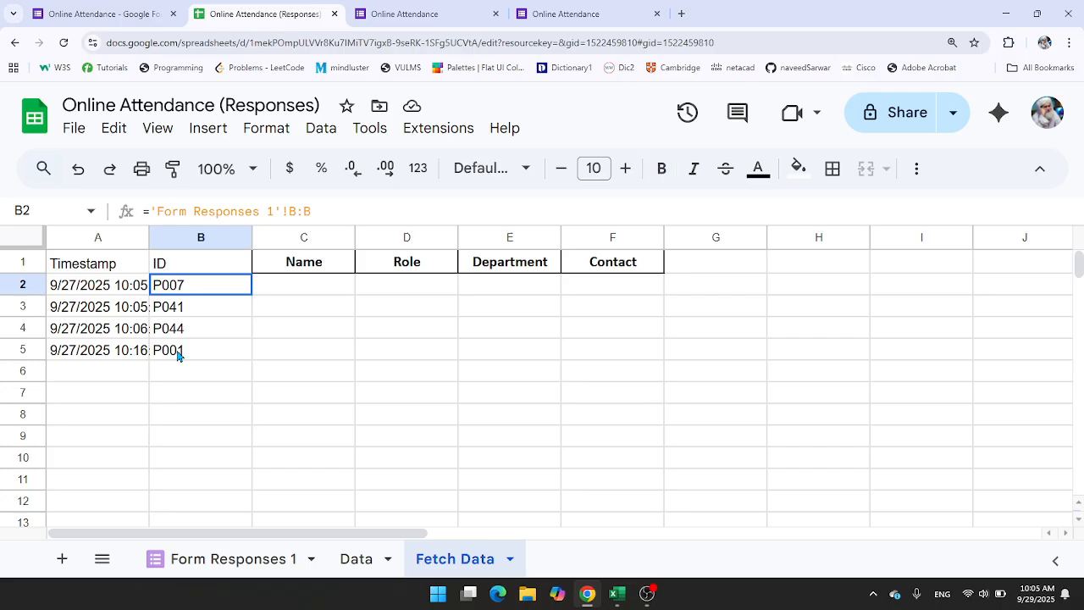
pyautogui.keyDown('shift'); pyautogui.click(178, 354); pyautogui.keyUp('shift')
pyautogui.click(222, 563)
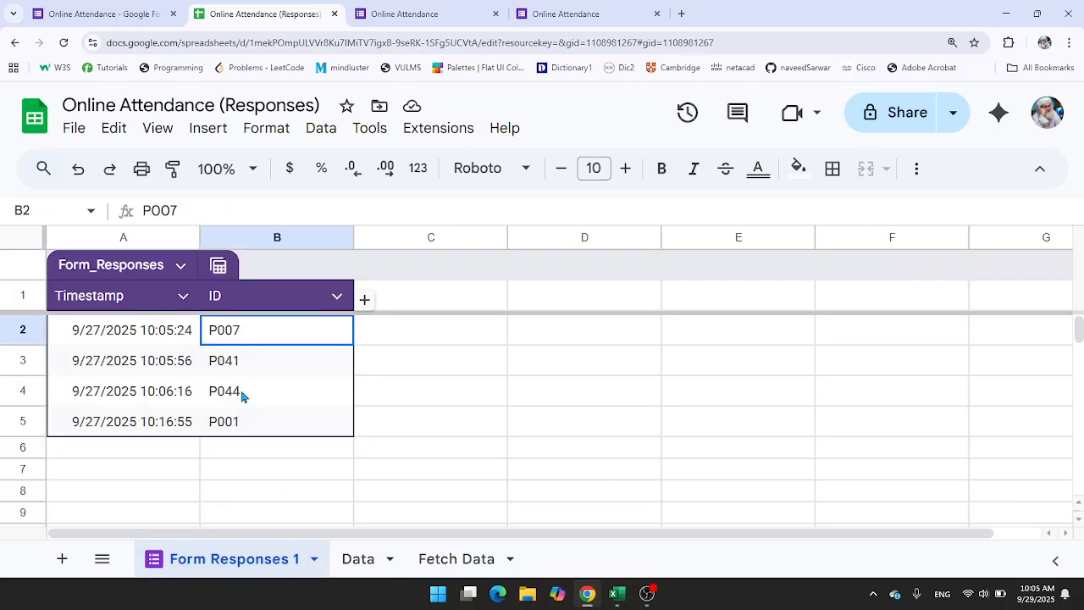
pyautogui.hotkey('shift', 'Down')
pyautogui.hotkey('shift', 'Down')
pyautogui.hotkey('shift', 'Down')
pyautogui.click(358, 559)
pyautogui.click(464, 565)
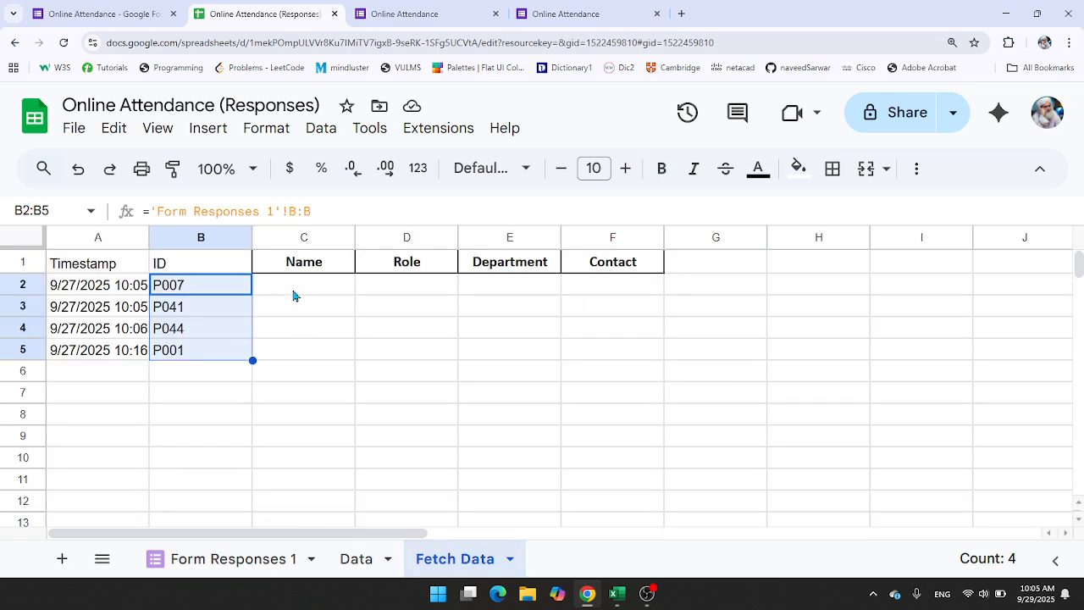
pyautogui.click(285, 293)
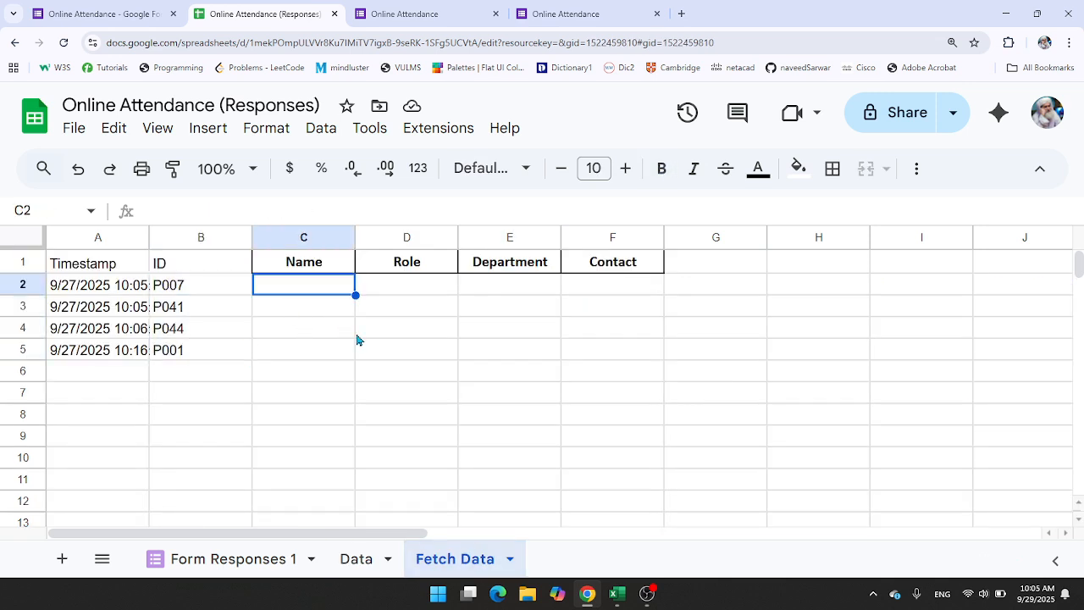
pyautogui.press('Right')
pyautogui.press('Right')
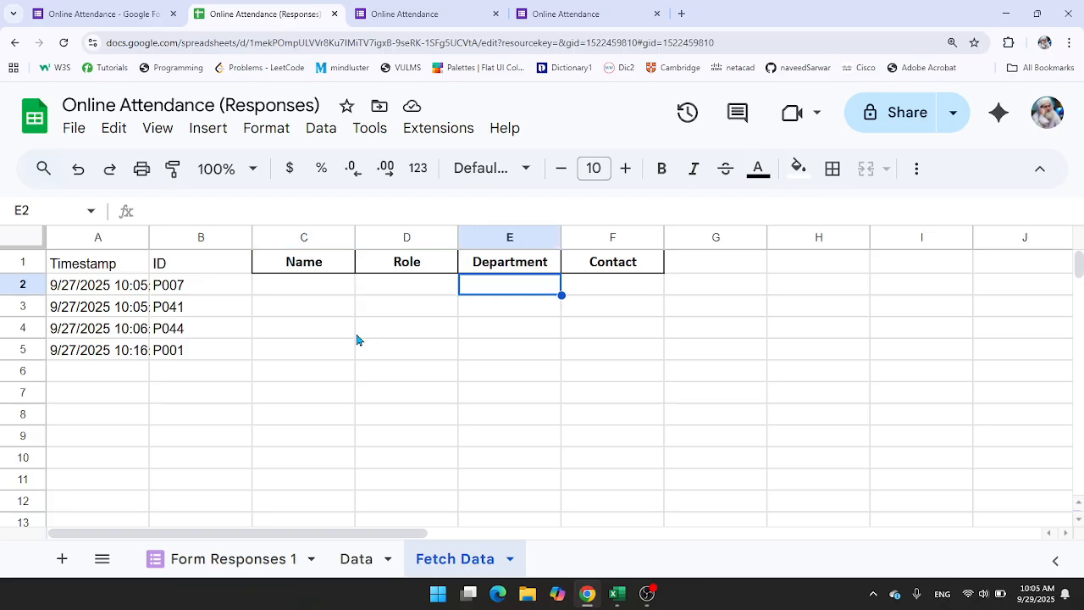
# Step: In cell C2 of Fetch Data, enter the Name lookup formula =vlookup(B2,Data!A:E,2,1)
pyautogui.press('Left')
pyautogui.press('Left')
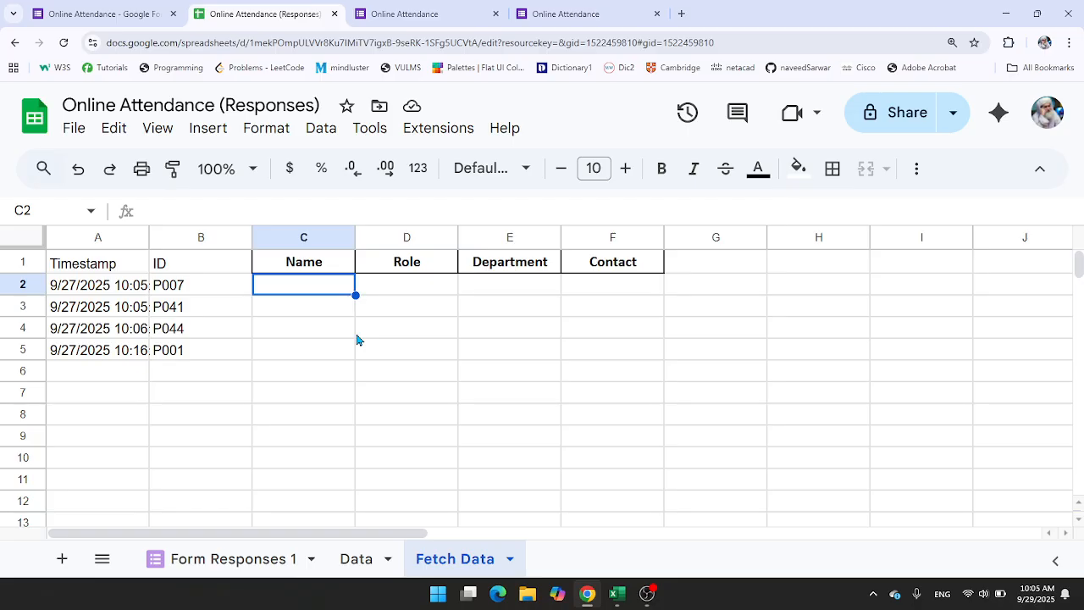
pyautogui.write('=vl')
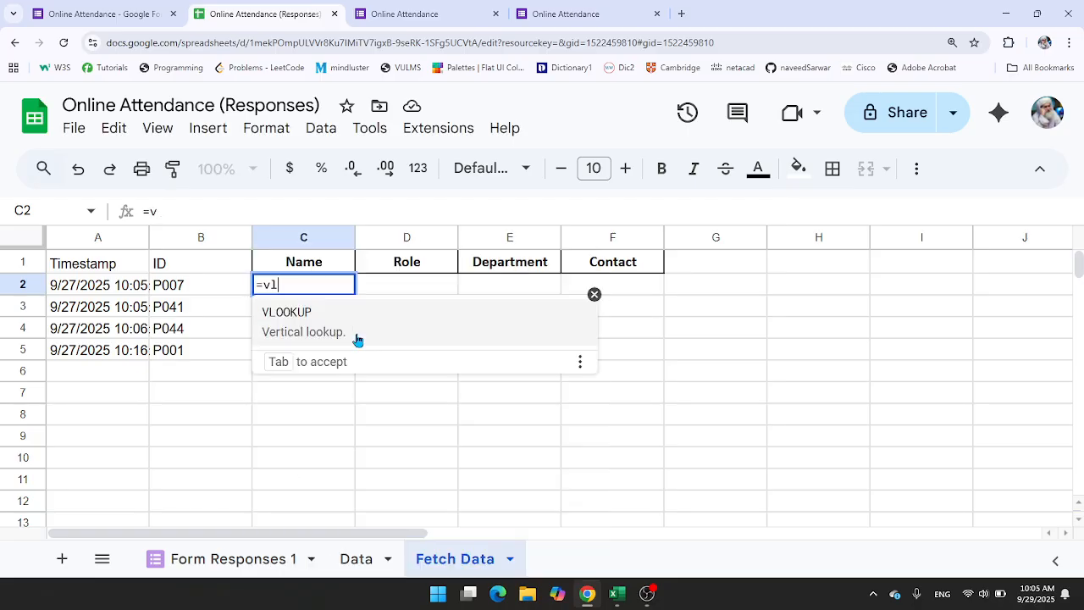
pyautogui.write('ookup(')
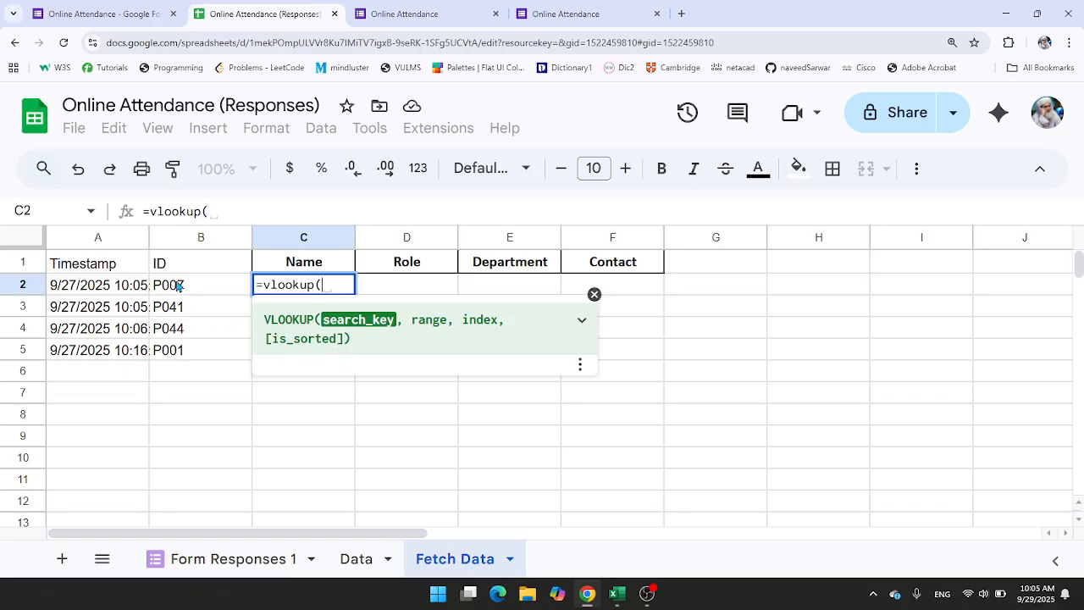
pyautogui.click(179, 287)
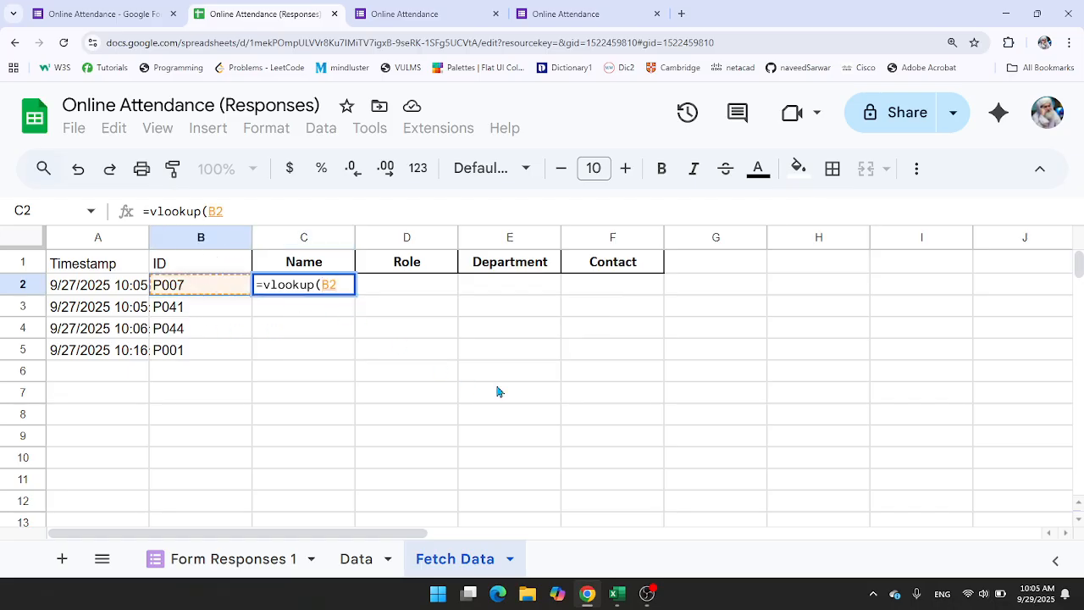
pyautogui.write(',')
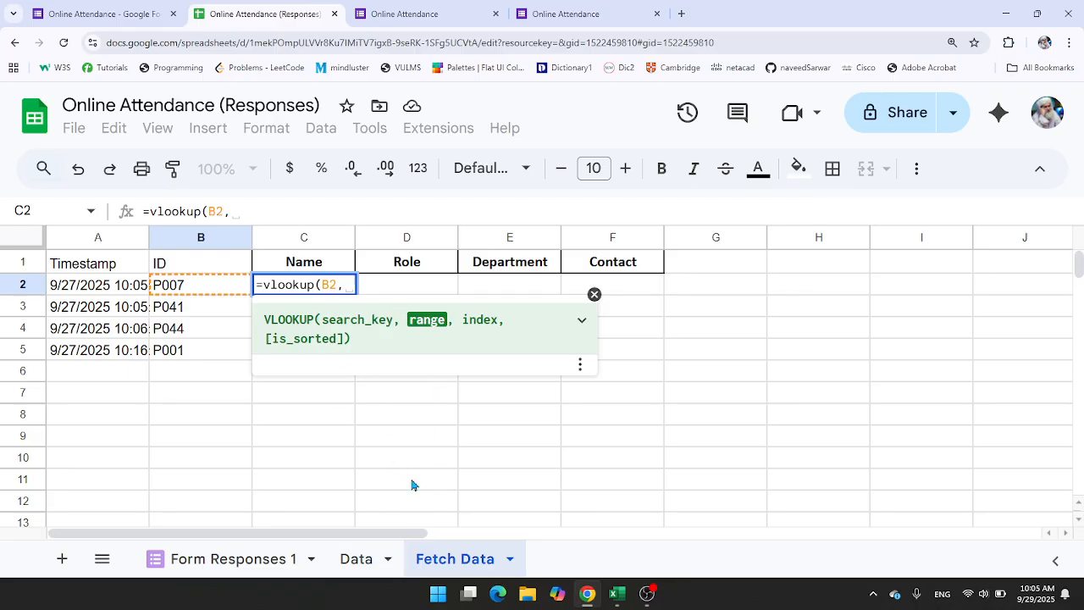
pyautogui.click(357, 563)
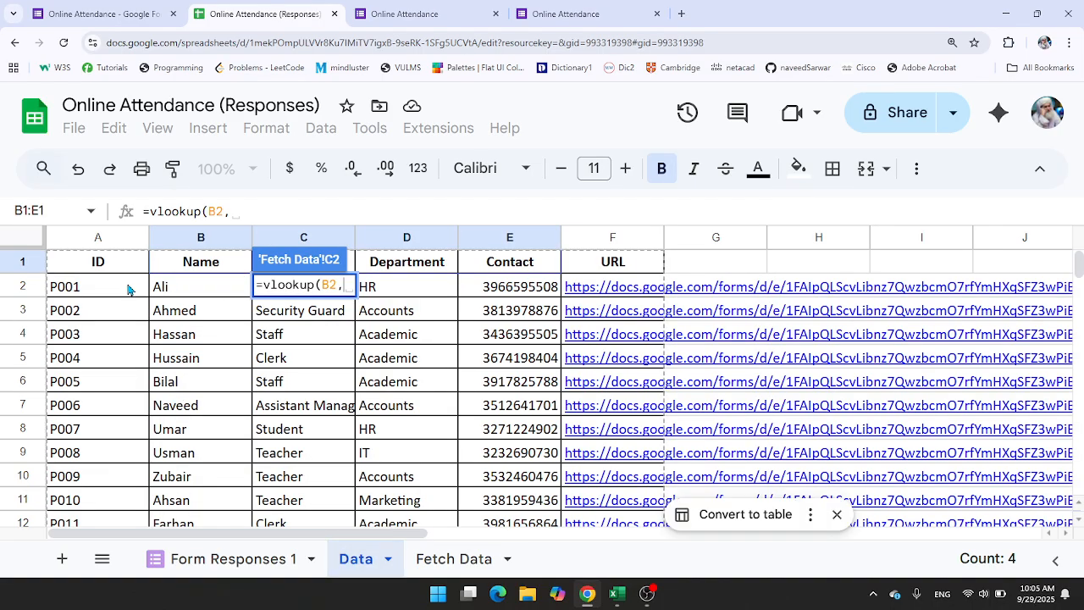
pyautogui.moveTo(100, 238); pyautogui.dragTo(495, 246)
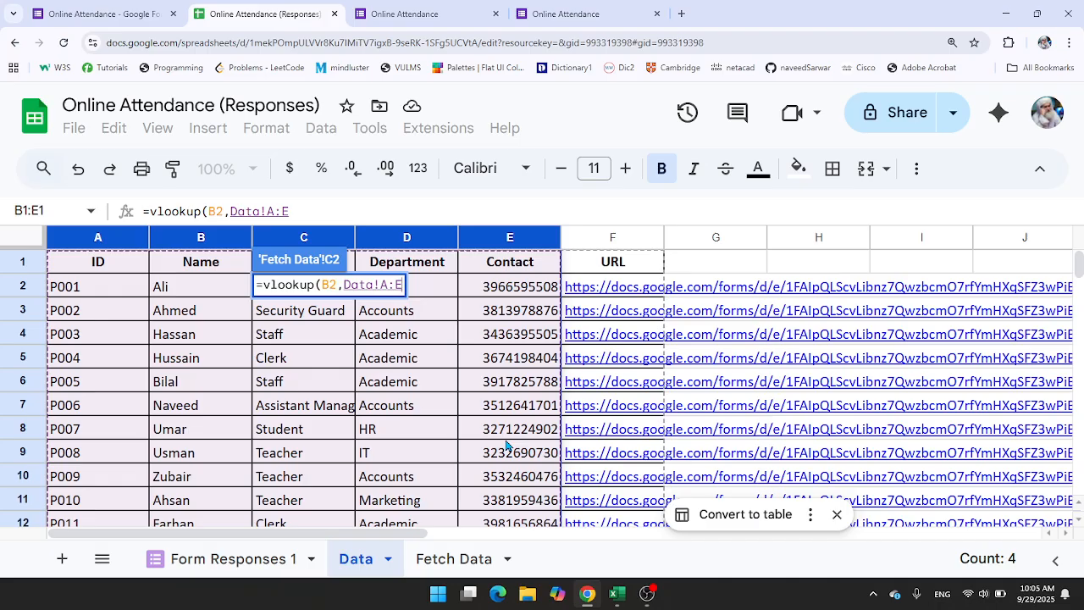
pyautogui.write(',')
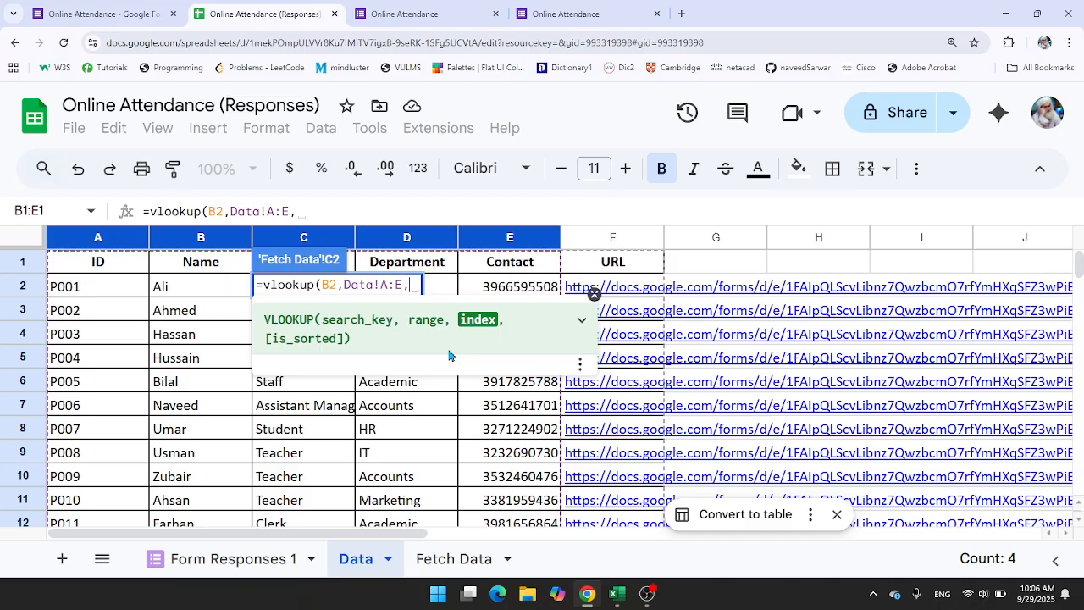
pyautogui.write('2,')
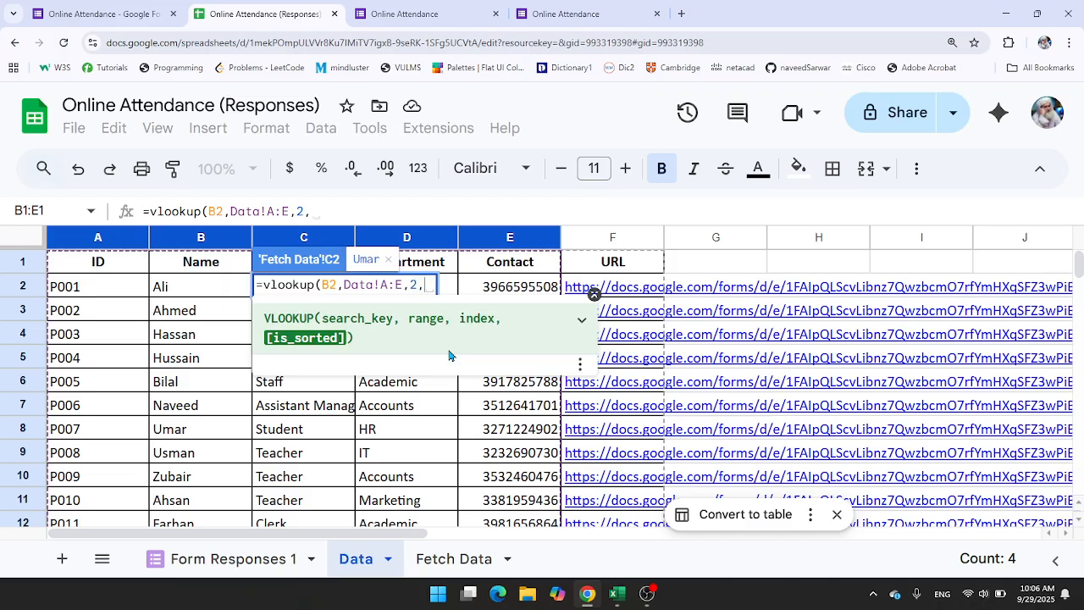
pyautogui.write('1)')
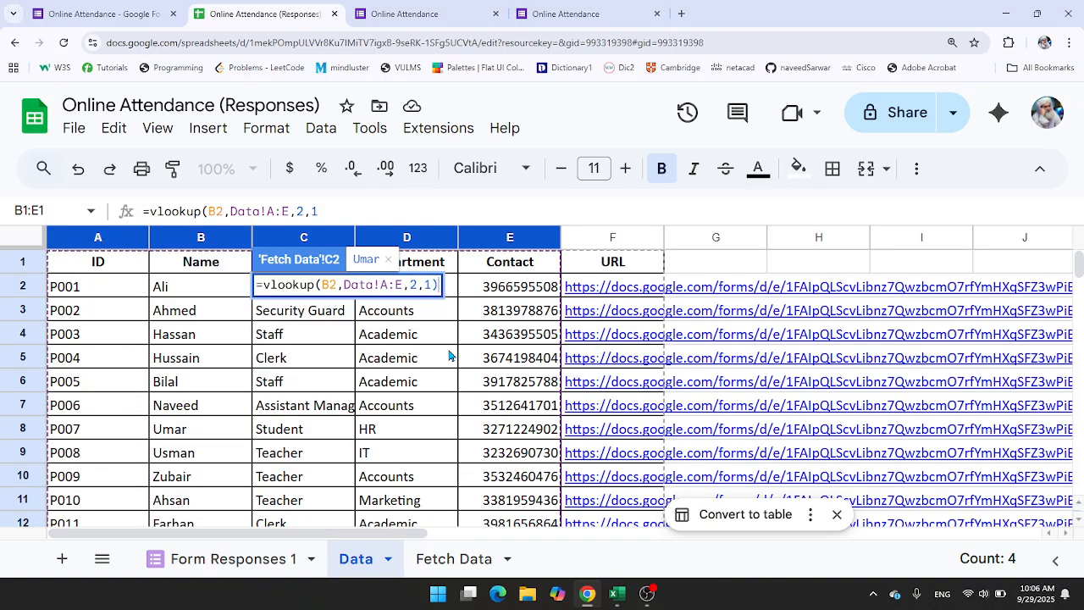
pyautogui.press('Return')
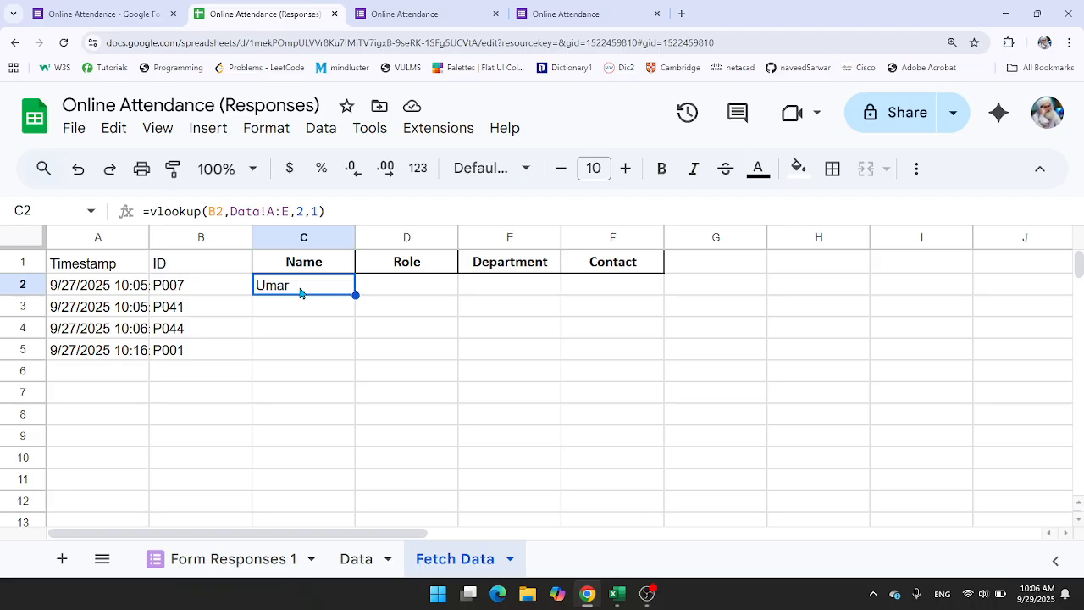
# Step: Check the name fetched in C2 against the P007 row on the Data sheet
pyautogui.click(349, 566)
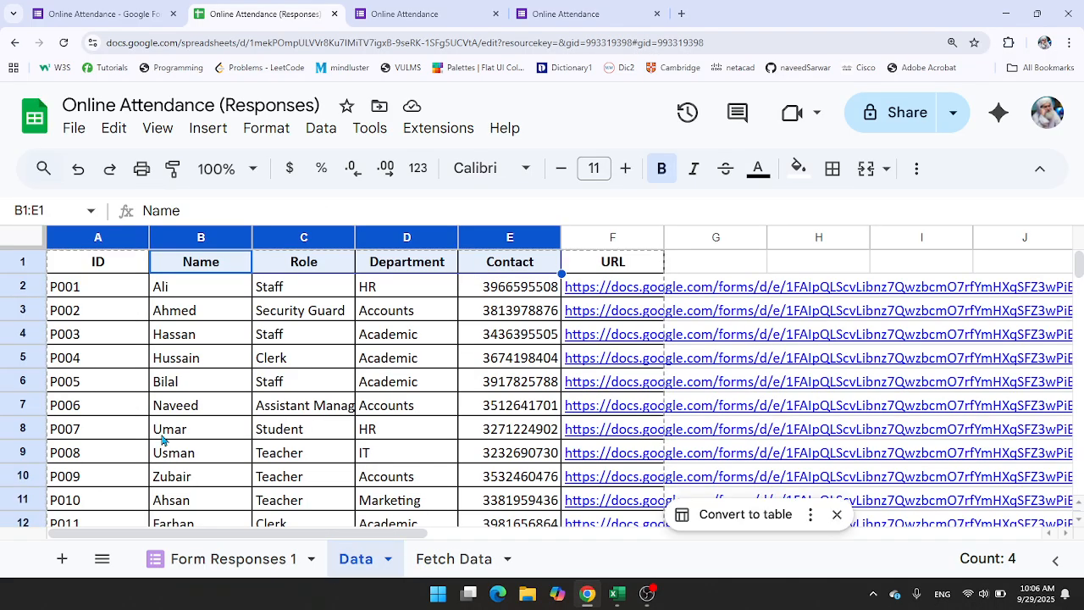
pyautogui.click(166, 435)
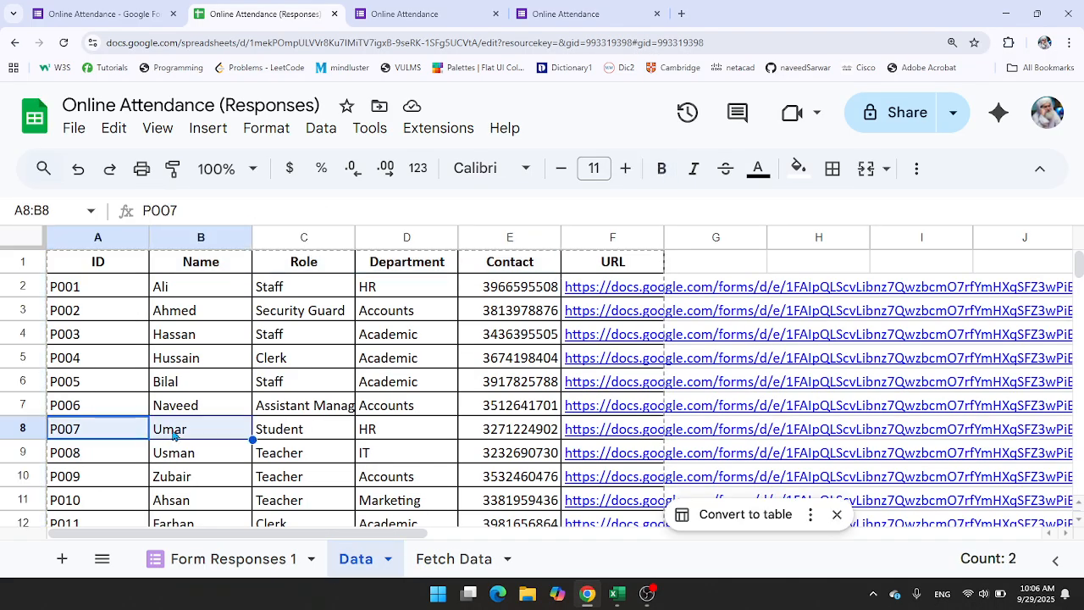
pyautogui.click(446, 565)
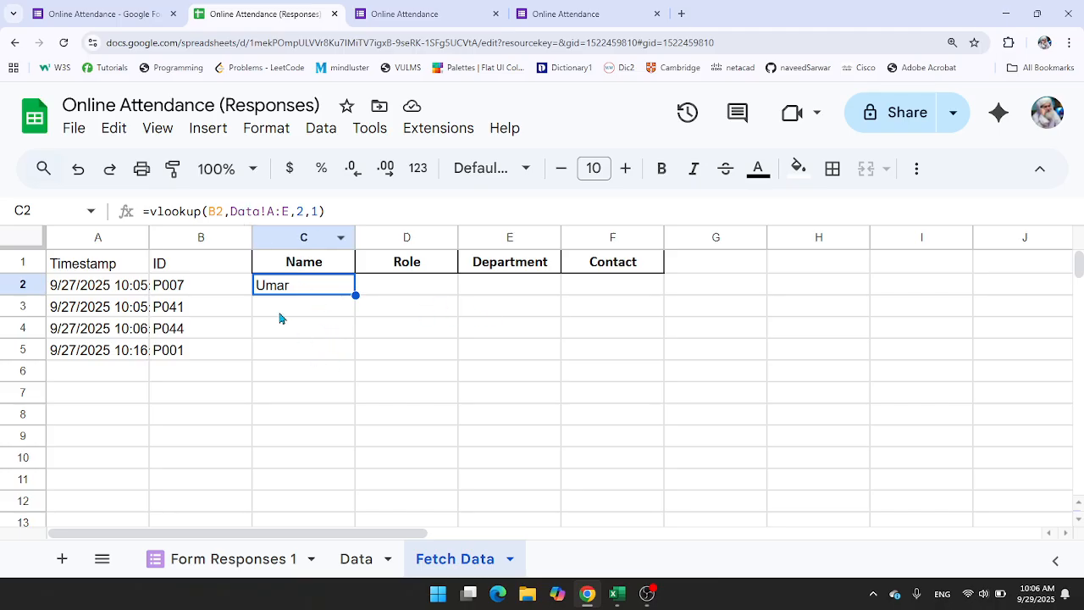
# Step: Make the references in the C2 lookup formula absolute, as $B$2 for the search key and Data!$A:$E for the range
pyautogui.doubleClick(217, 211)
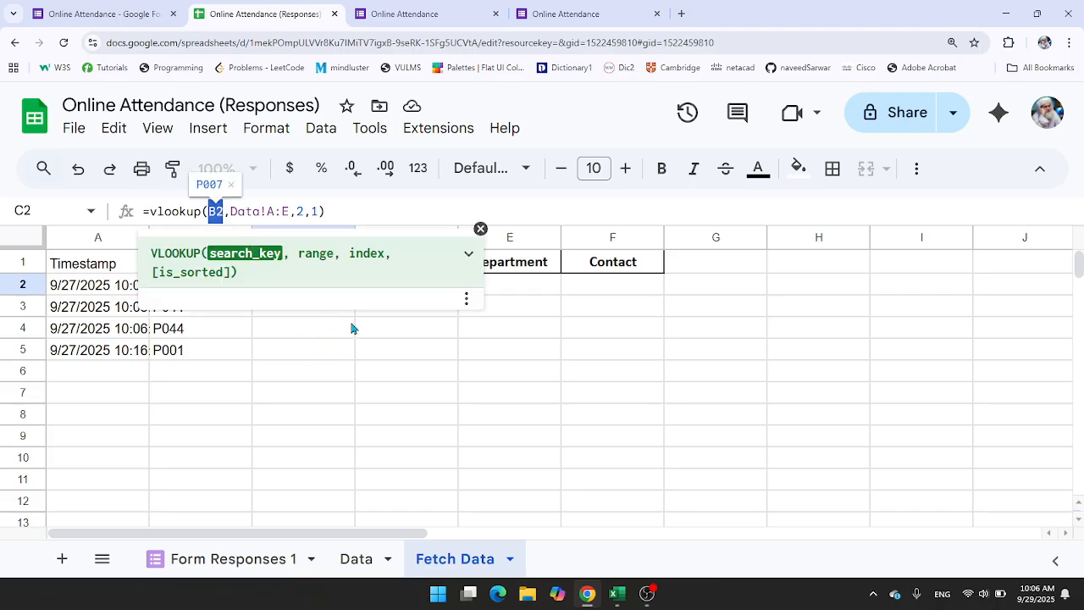
pyautogui.press('F4')
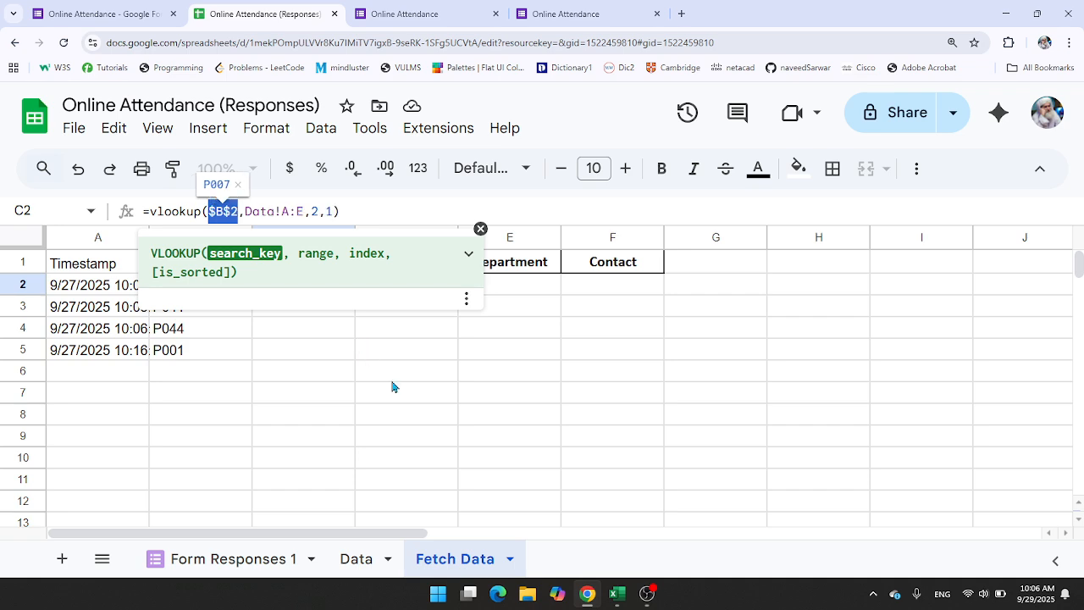
pyautogui.press('Return')
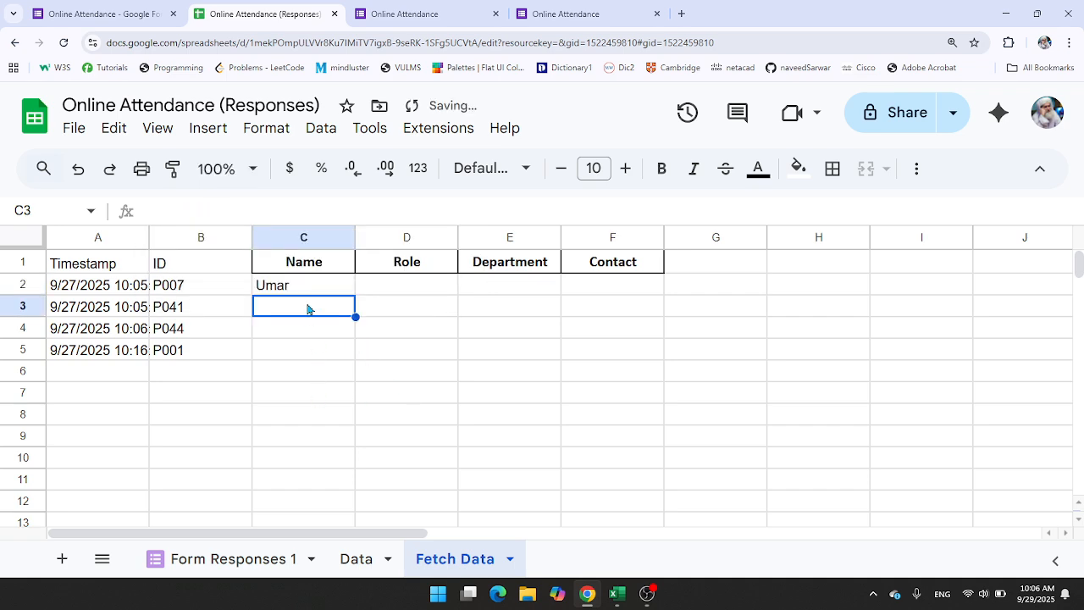
pyautogui.click(269, 293)
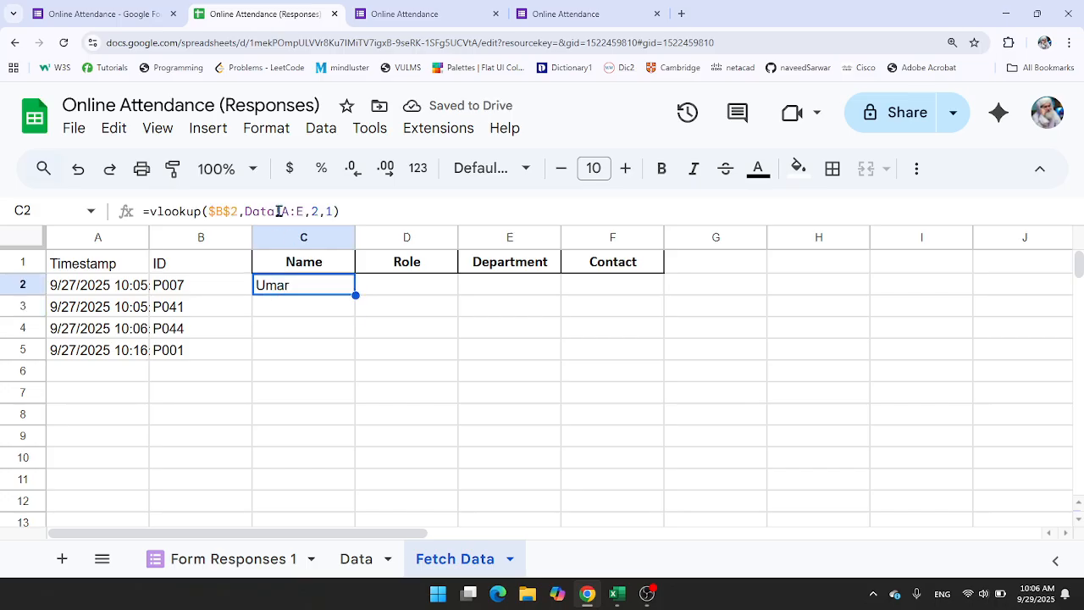
pyautogui.click(276, 211)
pyautogui.moveTo(282, 211); pyautogui.dragTo(310, 211)
pyautogui.press('F4')
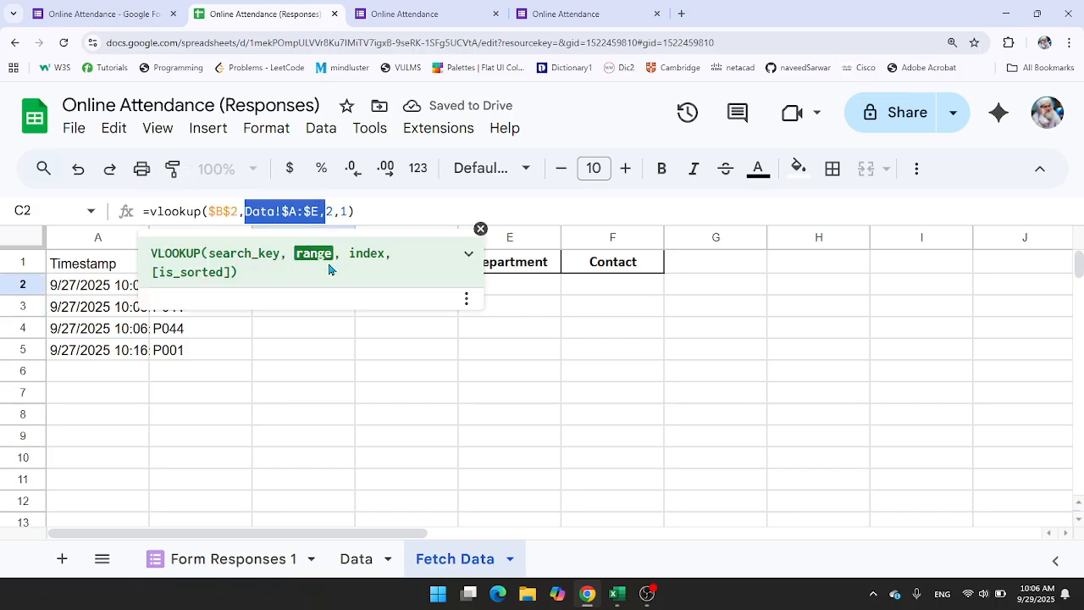
pyautogui.press('Return')
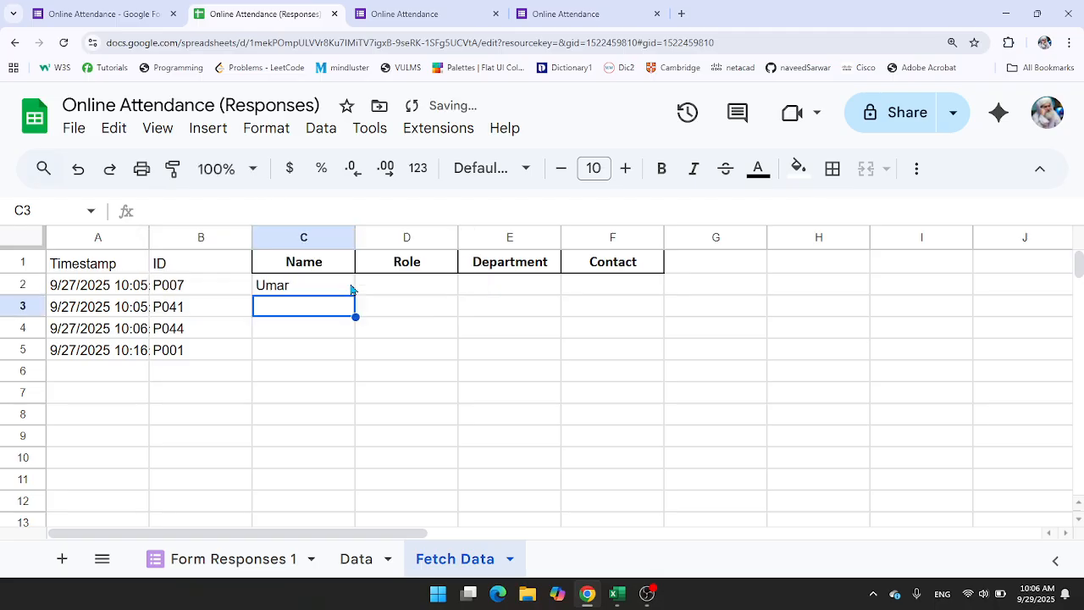
# Step: Copy the C2 lookup formula into the Role, Department and Contact cells D2:F2
pyautogui.click(293, 293)
pyautogui.hotkey('ctrl', 'c')
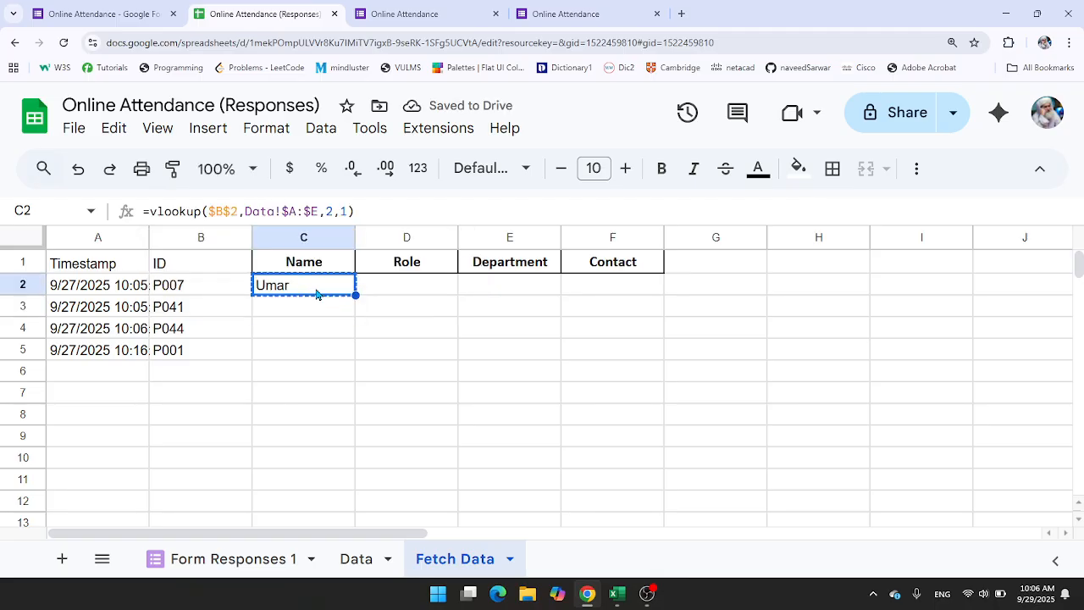
pyautogui.press('Right')
pyautogui.hotkey('shift', 'Right')
pyautogui.hotkey('shift', 'Right')
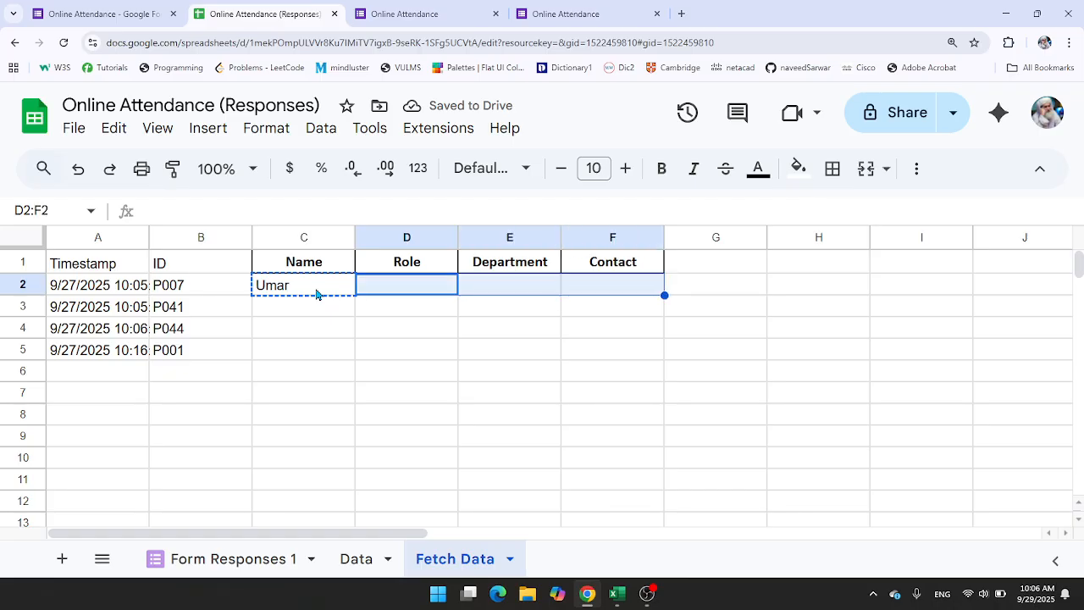
pyautogui.hotkey('ctrl', 'v')
pyautogui.click(390, 292)
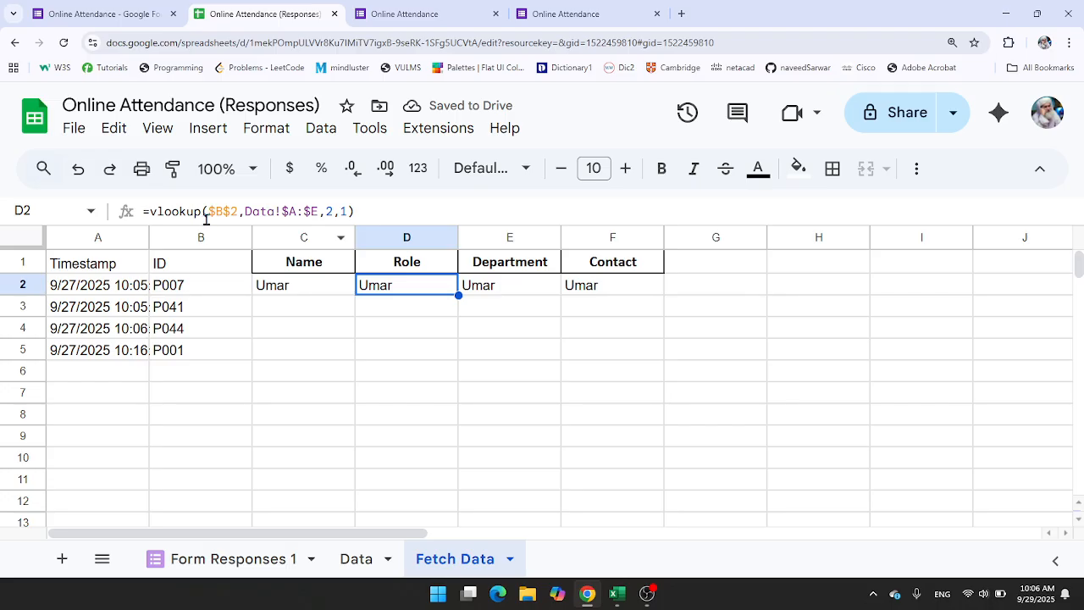
# Step: Change the references in the C2 lookup formula to the relative forms B2 and Data!A:E
pyautogui.click(279, 288)
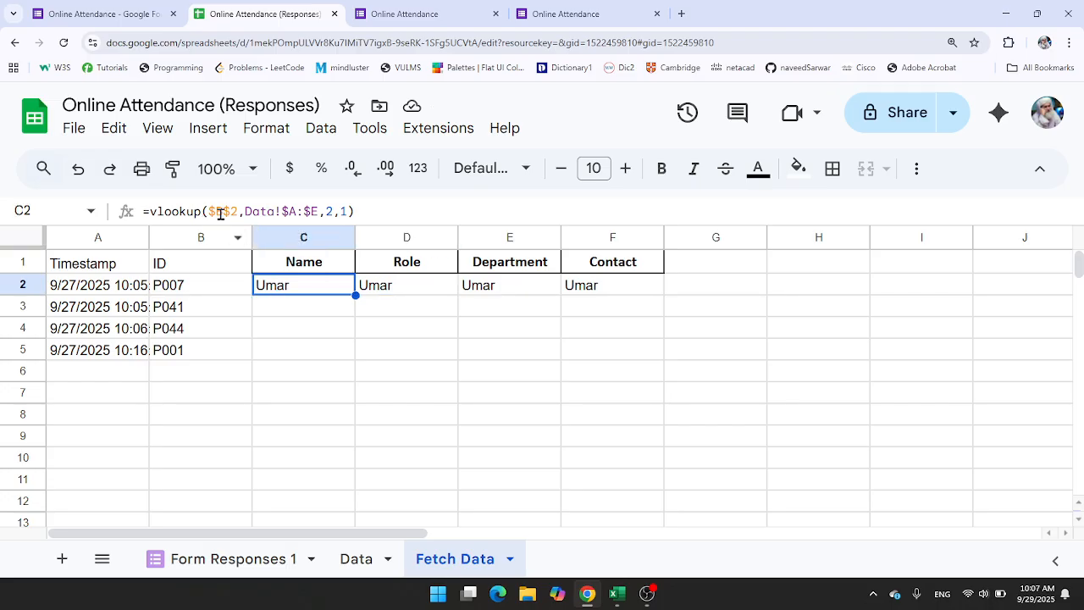
pyautogui.doubleClick(230, 211)
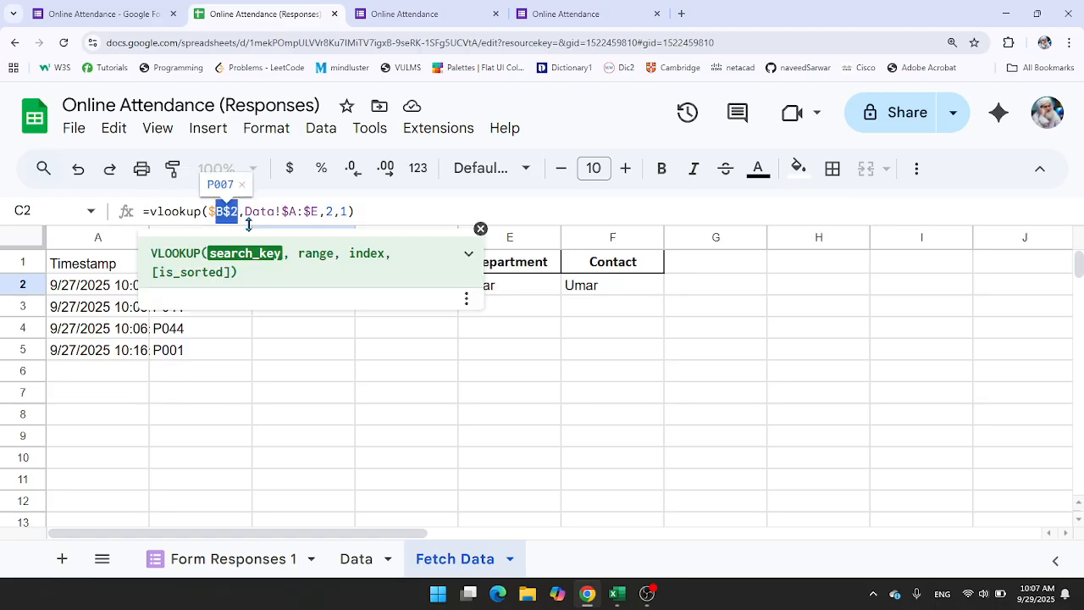
pyautogui.press('F4')
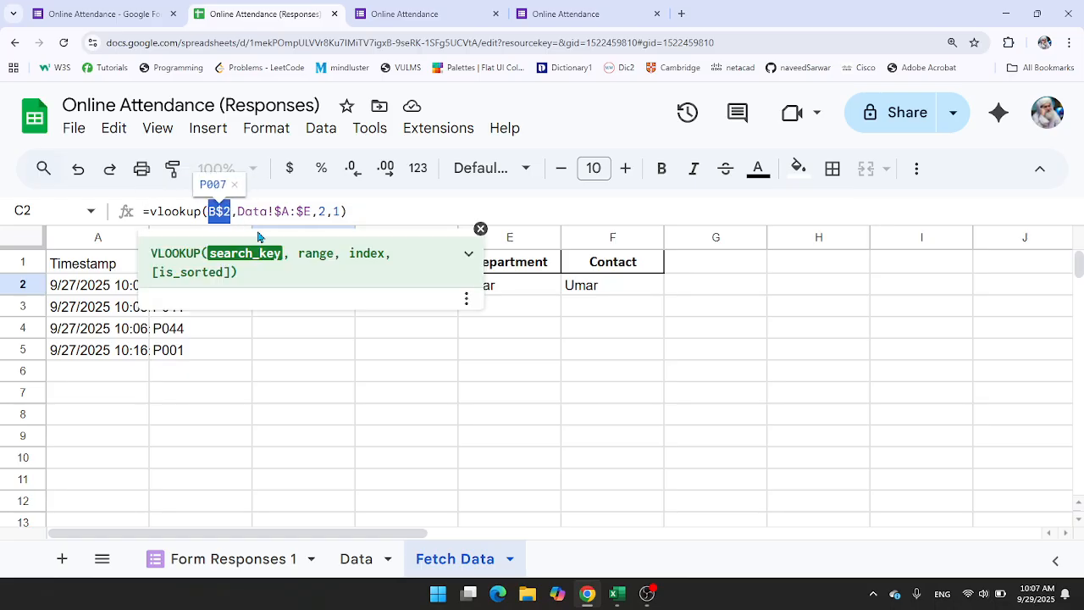
pyautogui.press('F4')
pyautogui.press('F4')
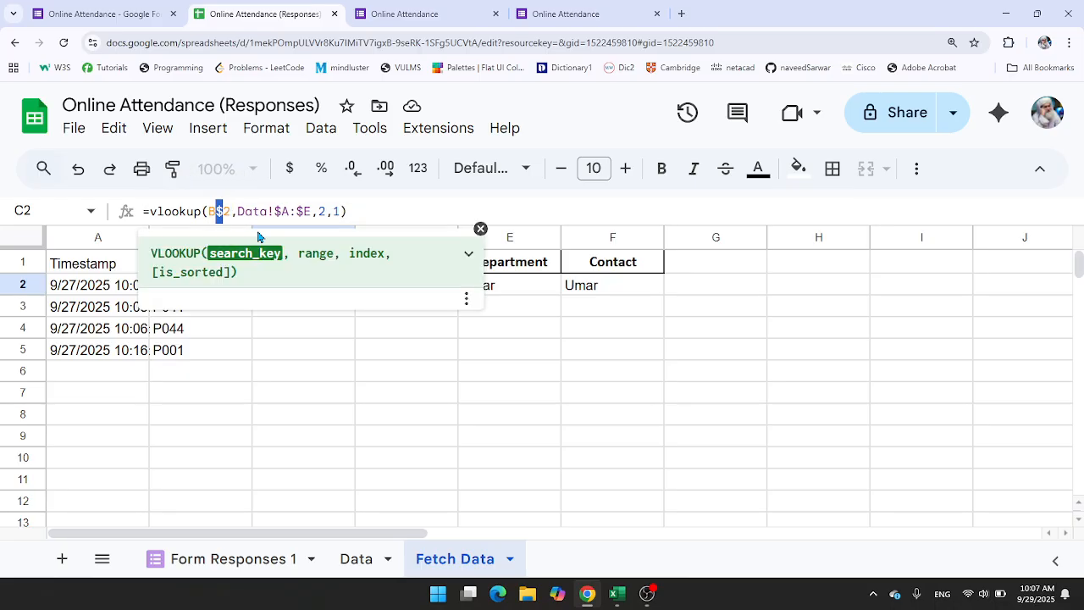
pyautogui.press('Right')
pyautogui.press('Right')
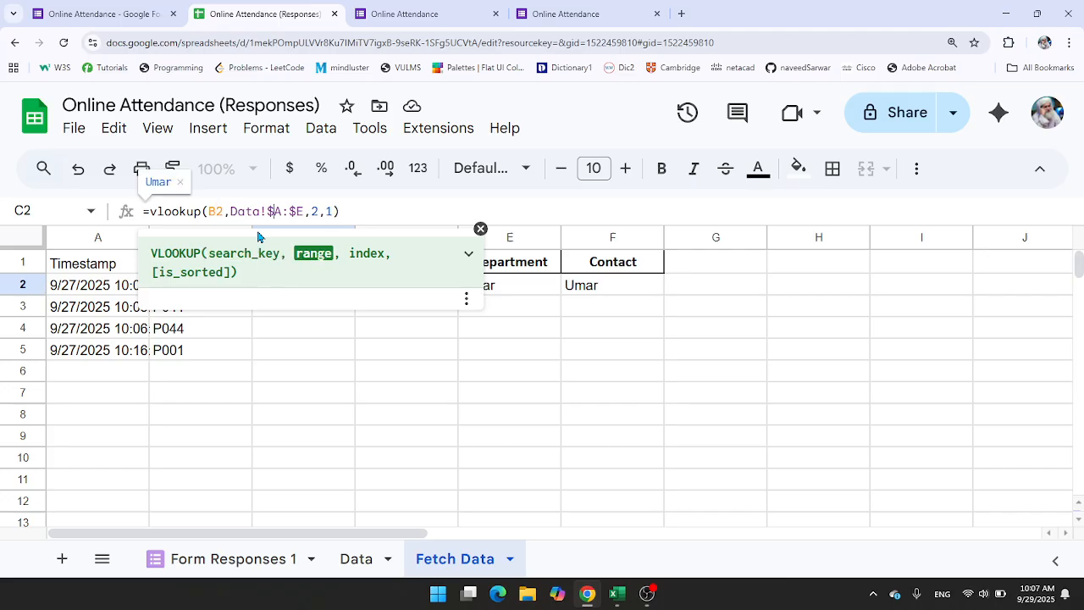
pyautogui.hotkey('shift', 'Right')
pyautogui.hotkey('shift', 'Right')
pyautogui.hotkey('shift', 'Right')
pyautogui.hotkey('shift', 'Right')
pyautogui.hotkey('shift', 'Right')
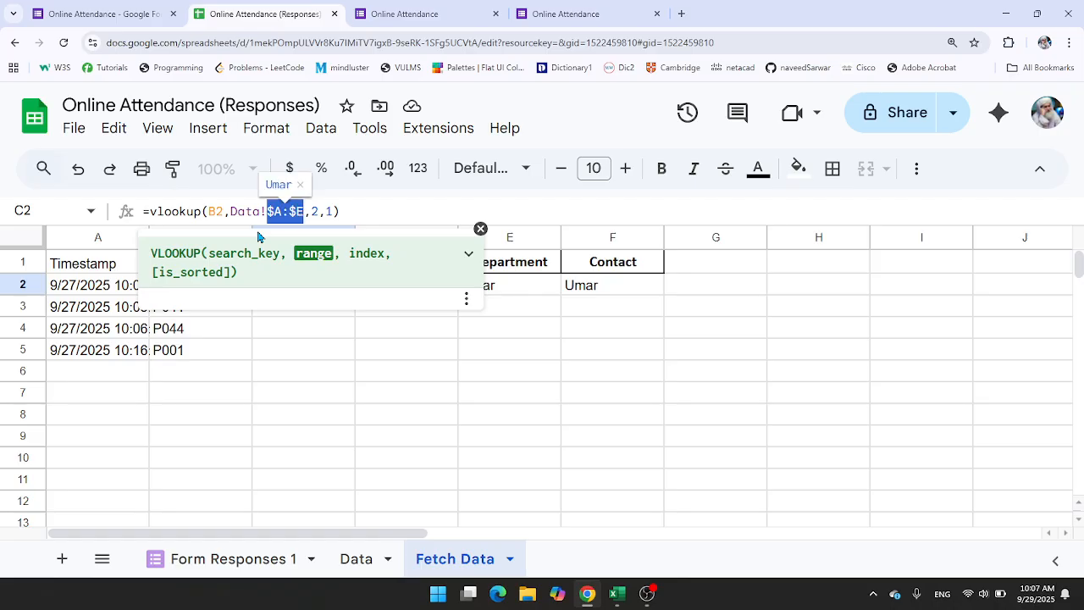
pyautogui.press('F4')
# Step: Set the column index of the C2 lookup formula to 3
pyautogui.press('Right')
pyautogui.press('Right')
pyautogui.hotkey('shift', 'Right')
pyautogui.write('3')
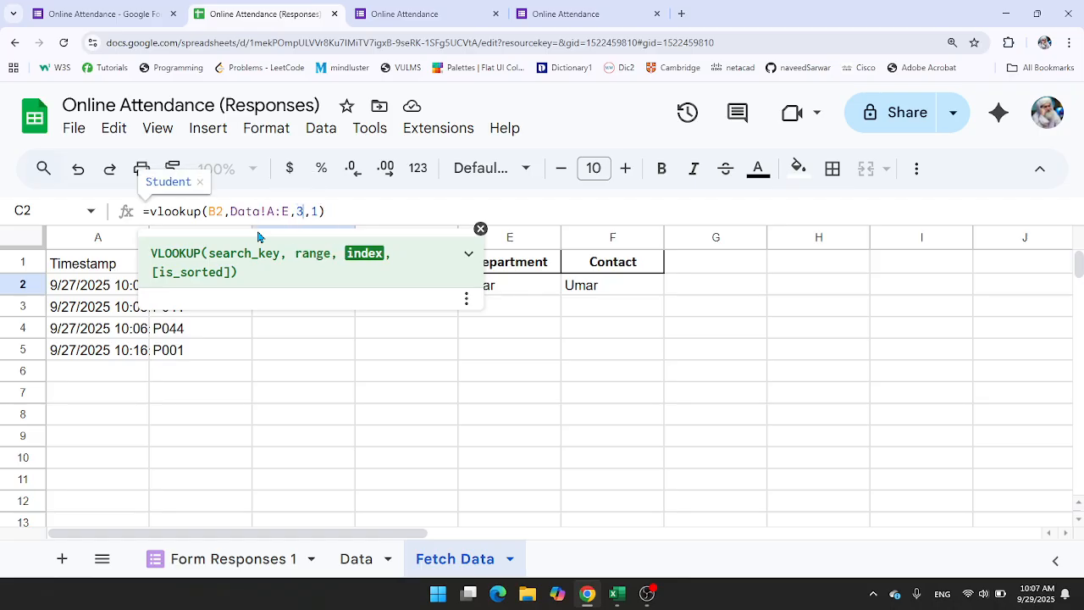
pyautogui.press('Return')
pyautogui.press('Up')
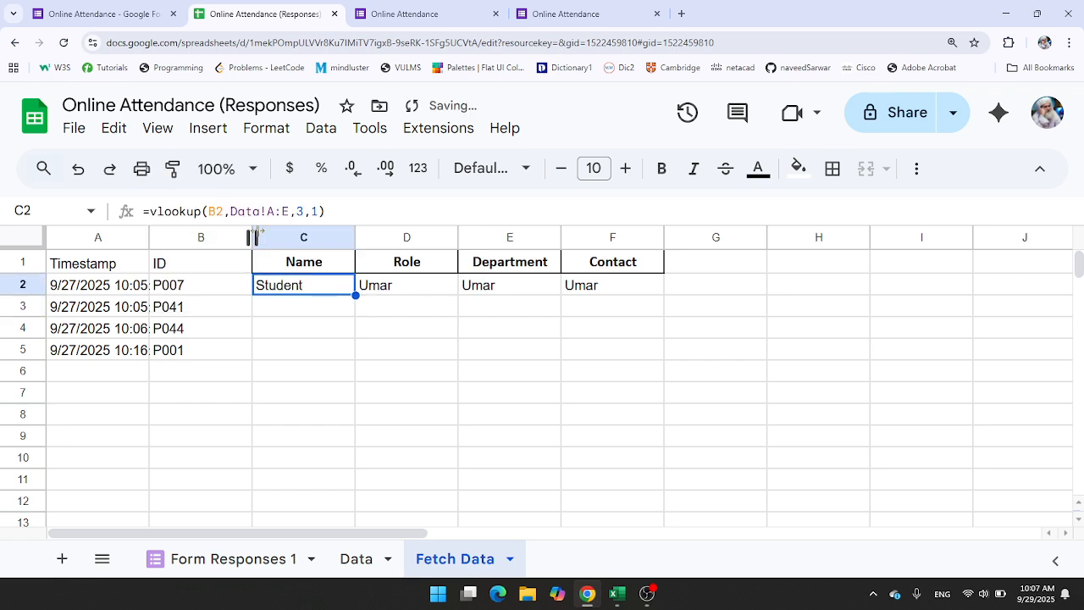
# Step: Set the column index of the C2 lookup formula back to 2
pyautogui.click(298, 211)
pyautogui.hotkey('shift', 'Right')
pyautogui.write('2')
pyautogui.press('Return')
pyautogui.press('Up')
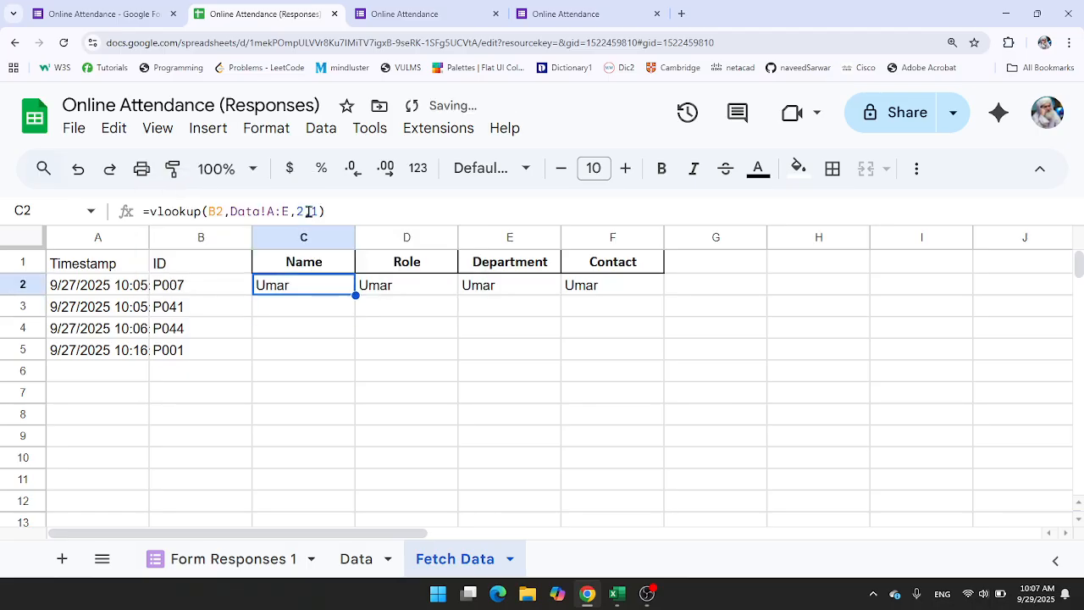
# Step: Change the search key in the D2 Role lookup formula to the relative reference B2
pyautogui.press('Right')
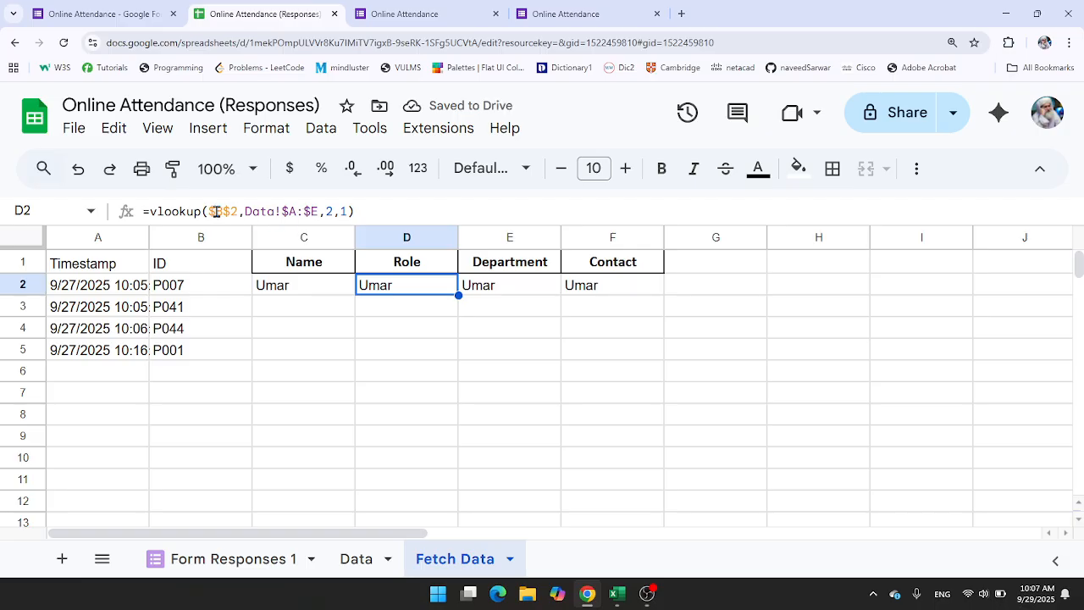
pyautogui.doubleClick(216, 211)
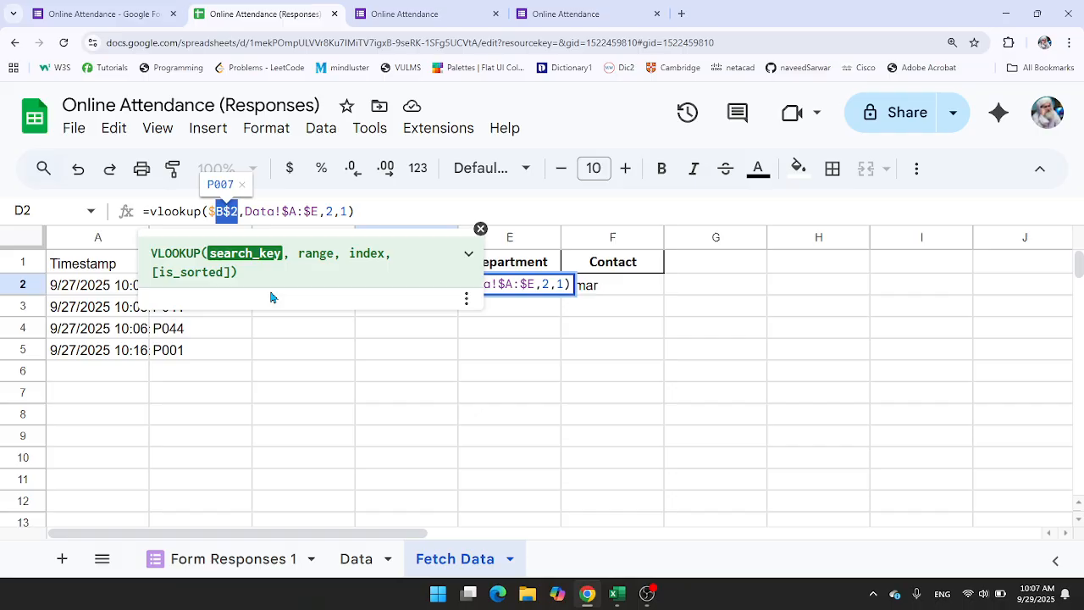
pyautogui.press('F5')
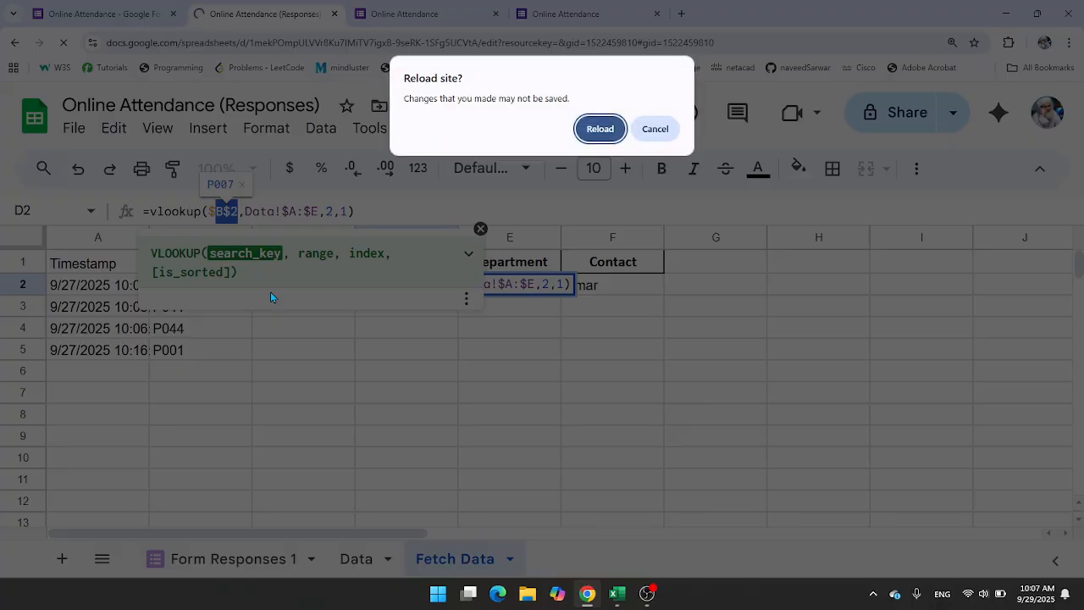
pyautogui.press('Escape')
pyautogui.press('F4')
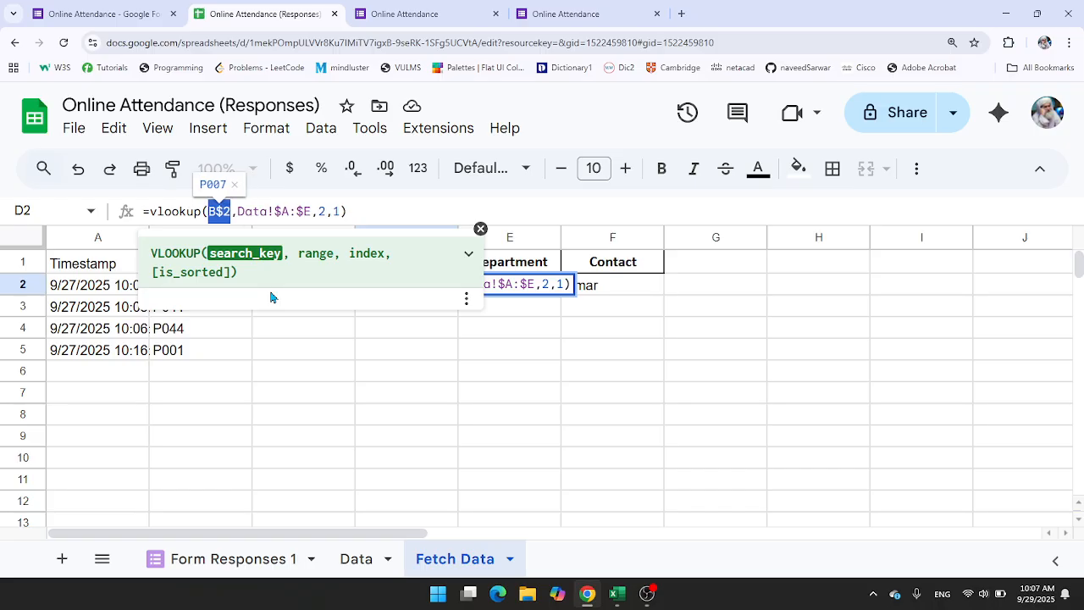
pyautogui.press('Left')
pyautogui.press('Right')
pyautogui.hotkey('shift', 'Right')
pyautogui.press('BackSpace')
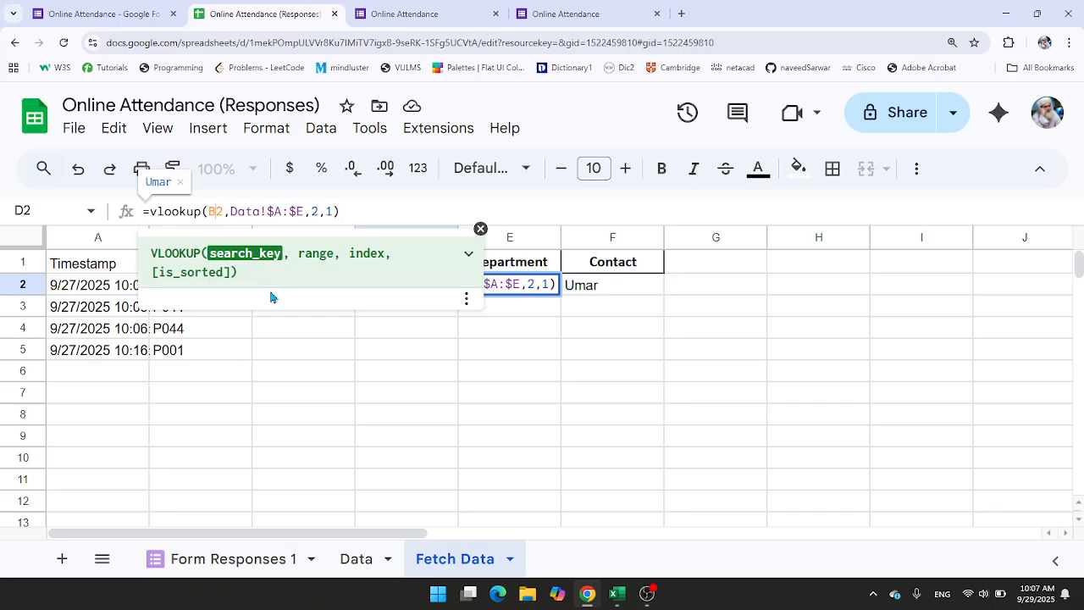
# Step: Change the lookup range in the D2 Role formula to the relative range Data!A:E
pyautogui.press('Right')
pyautogui.press('Right')
pyautogui.press('Right')
pyautogui.press('Right')
pyautogui.hotkey('shift', 'Right')
pyautogui.hotkey('shift', 'Right')
pyautogui.hotkey('shift', 'Right')
pyautogui.hotkey('shift', 'Right')
pyautogui.hotkey('shift', 'Right')
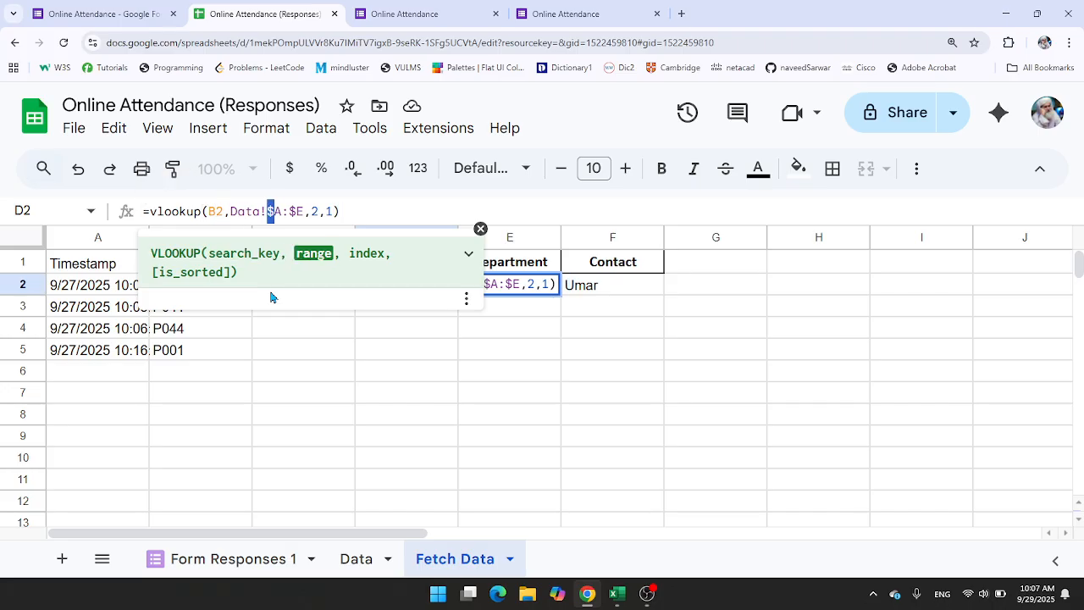
pyautogui.press('F4')
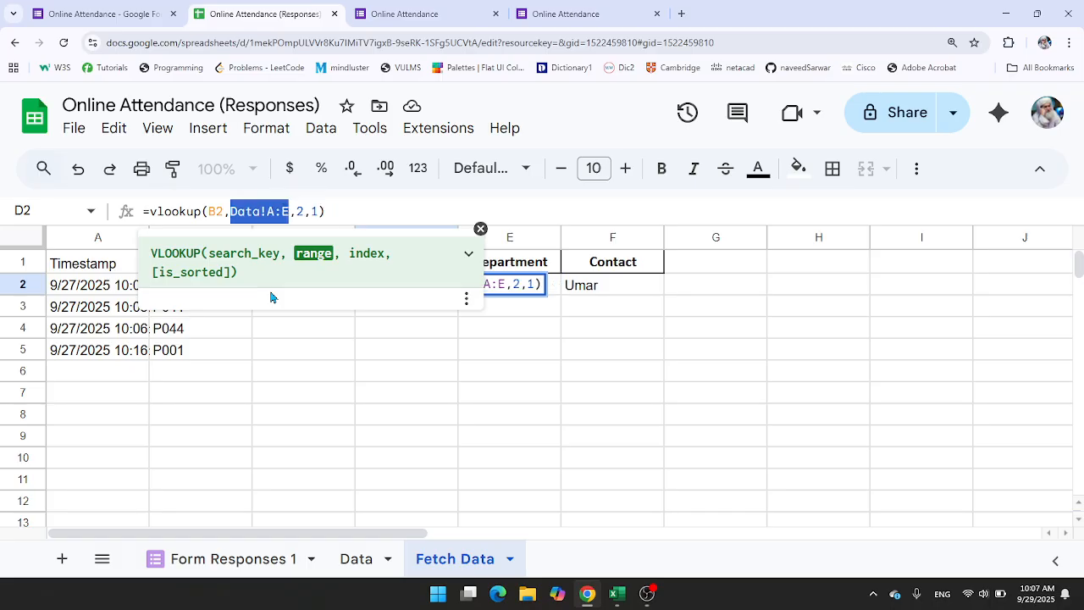
# Step: Set the column index of the D2 Role lookup formula to 3
pyautogui.press('Right')
pyautogui.press('Right')
pyautogui.hotkey('shift', 'Right')
pyautogui.write('3')
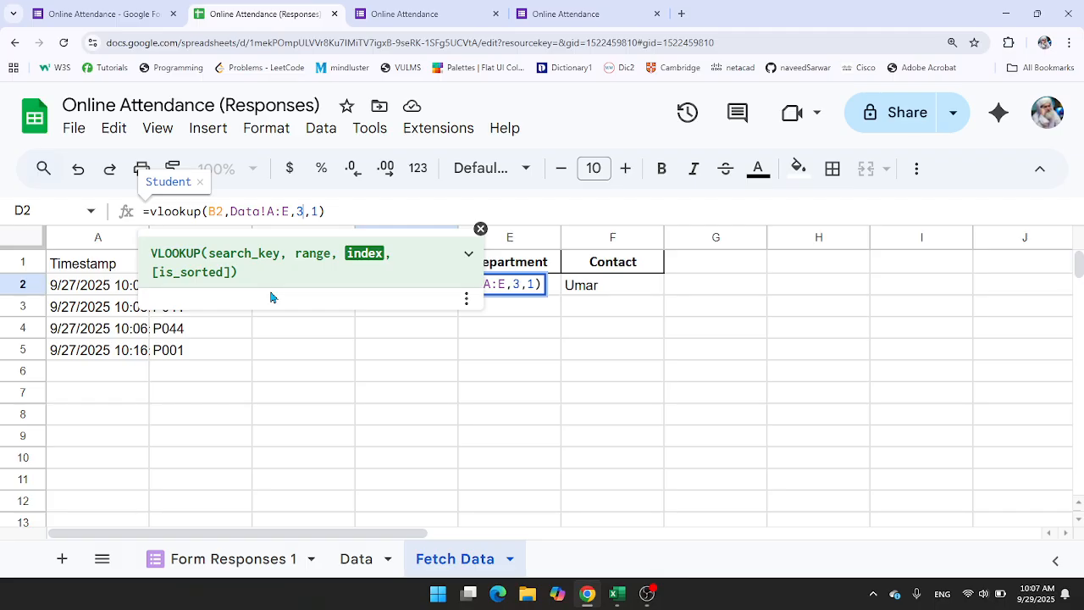
pyautogui.press('Return')
# Step: Set the column index of the E2 Department lookup formula to 4
pyautogui.press('Up')
pyautogui.press('Right')
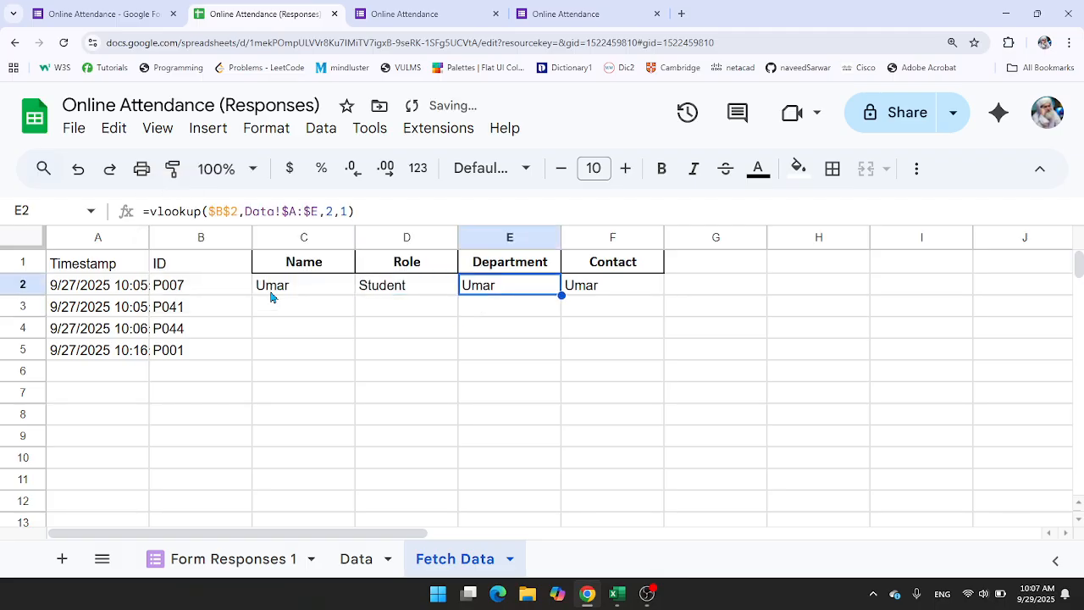
pyautogui.click(326, 211)
pyautogui.hotkey('shift', 'Right')
pyautogui.write('4')
# Step: Change the lookup range in the E2 Department formula to the relative range Data!A:E
pyautogui.press('Left')
pyautogui.press('Left')
pyautogui.hotkey('shift', 'Left')
pyautogui.hotkey('shift', 'Left')
pyautogui.hotkey('shift', 'Left')
pyautogui.hotkey('shift', 'Left')
pyautogui.hotkey('shift', 'Left')
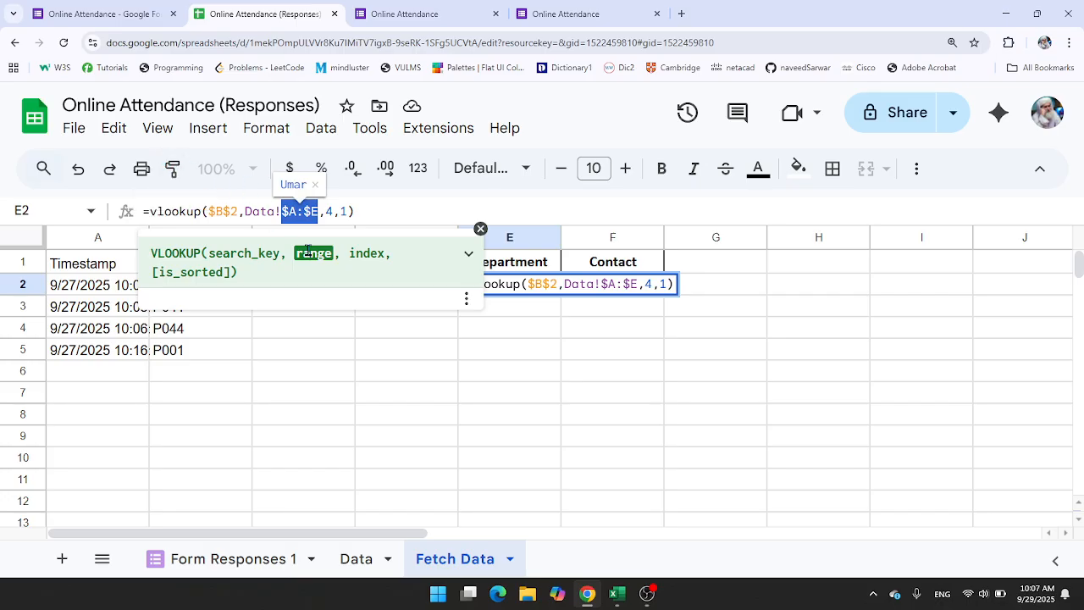
pyautogui.press('F4')
# Step: Change the search key in the E2 Department lookup formula to the relative reference B2
pyautogui.click(207, 213)
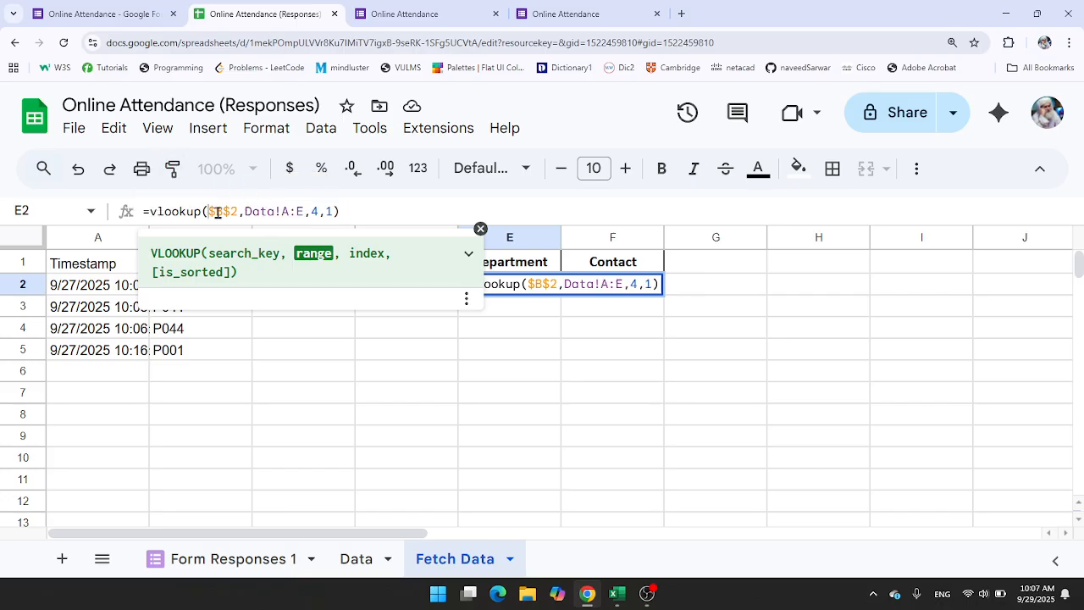
pyautogui.hotkey('shift', 'Right')
pyautogui.hotkey('shift', 'Right')
pyautogui.hotkey('shift', 'Right')
pyautogui.hotkey('shift', 'Right')
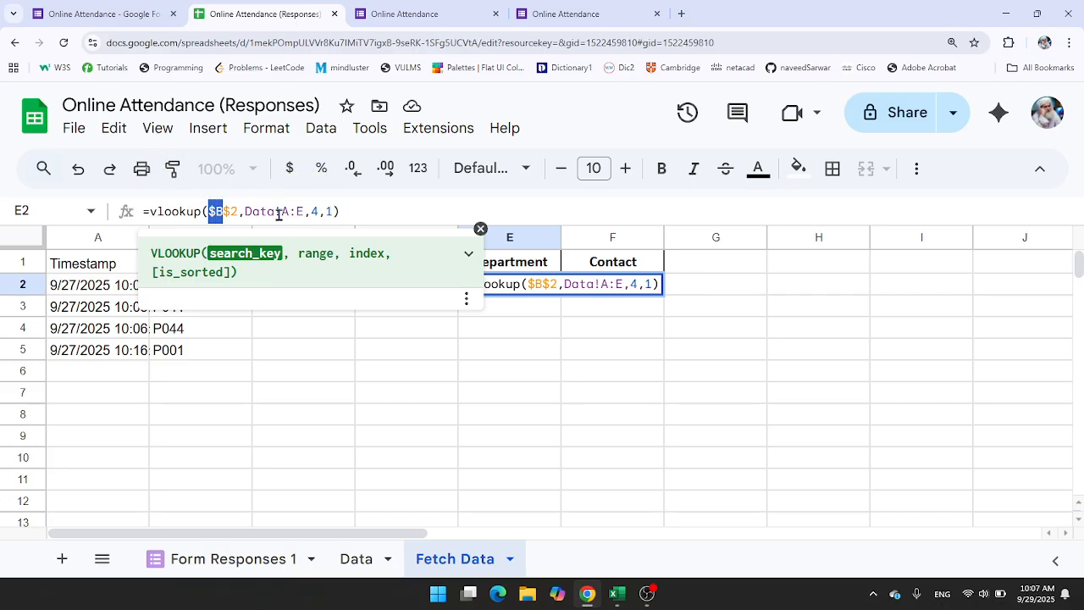
pyautogui.press('F4')
pyautogui.press('F4')
pyautogui.press('F4')
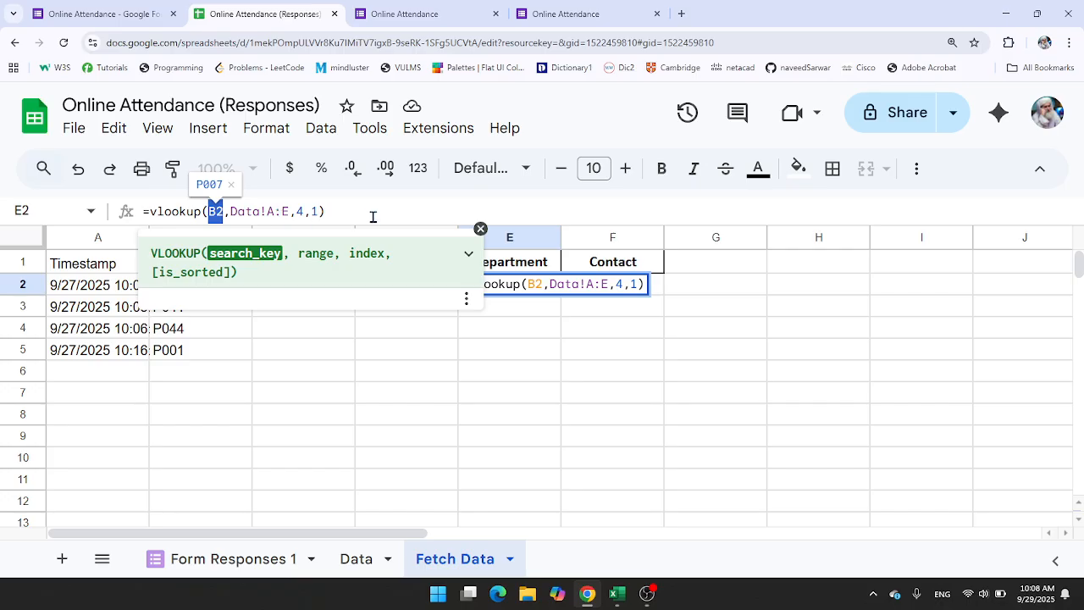
pyautogui.press('Return')
# Step: Set the column index of the F2 Contact lookup formula to 5
pyautogui.press('Up')
pyautogui.press('Right')
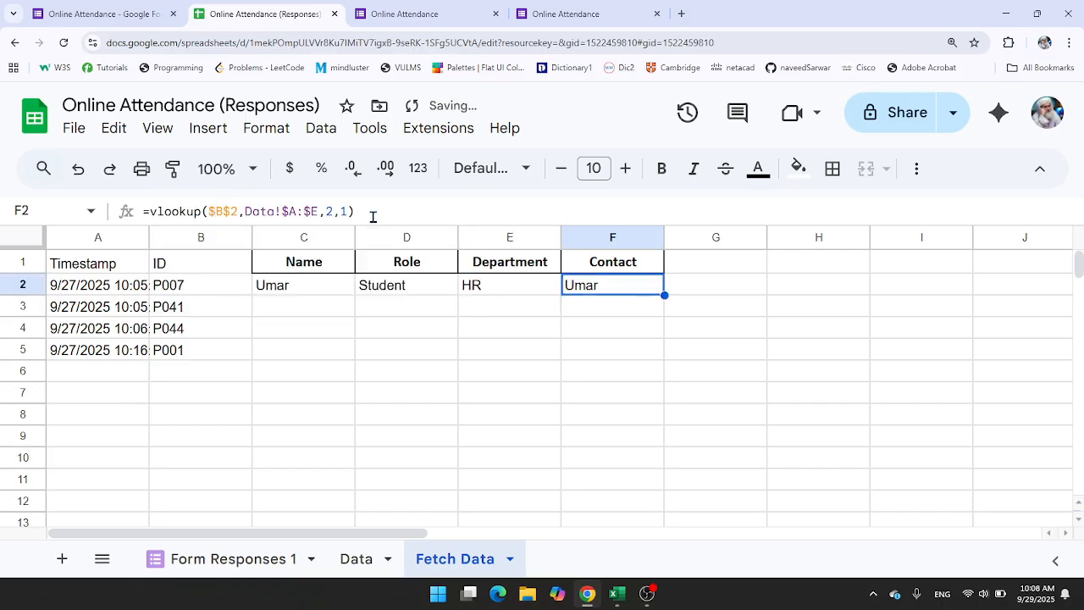
pyautogui.click(319, 212)
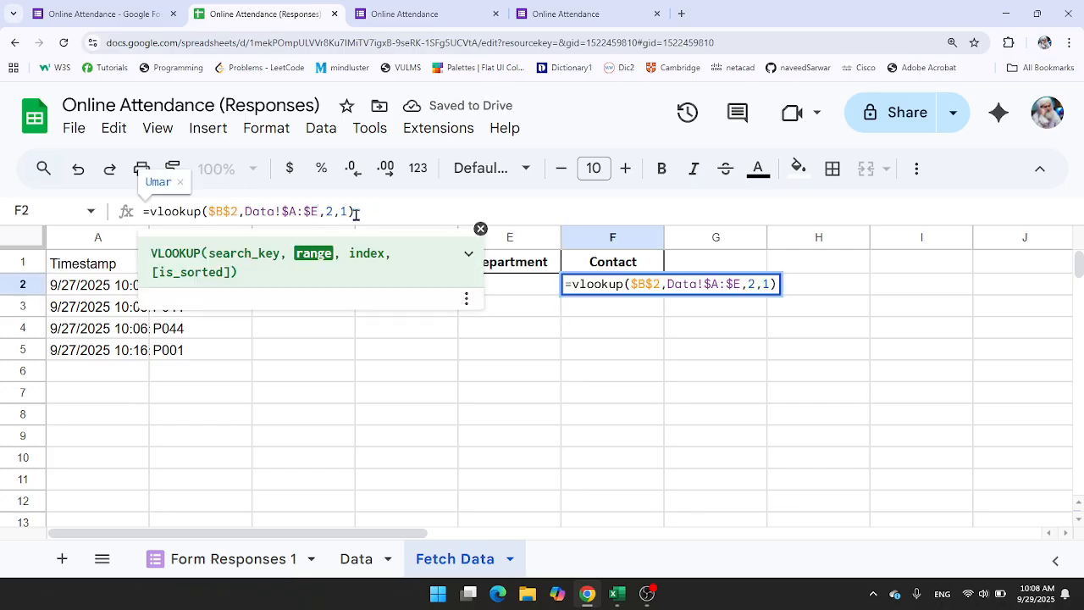
pyautogui.press('Right')
pyautogui.hotkey('shift', 'Right')
pyautogui.write('5')
# Step: Change the lookup range in the F2 Contact formula to the relative range Data!A:E
pyautogui.press('Left')
pyautogui.press('Left')
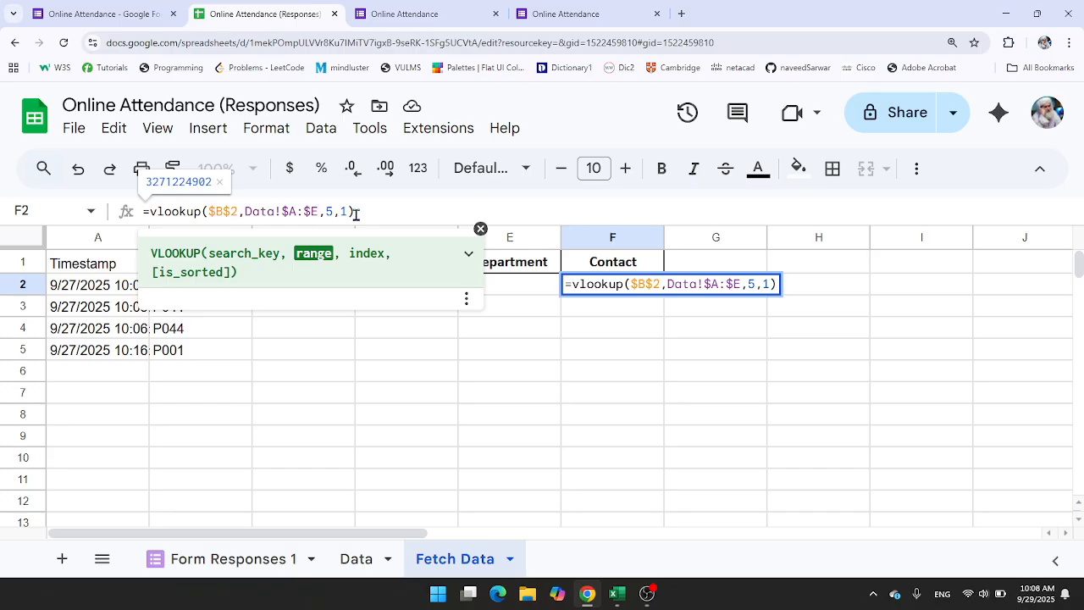
pyautogui.hotkey('shift', 'Left')
pyautogui.hotkey('shift', 'Left')
pyautogui.hotkey('shift', 'Left')
pyautogui.hotkey('shift', 'Left')
pyautogui.hotkey('shift', 'Left')
pyautogui.press('F4')
# Step: Change the search key in the F2 Contact lookup formula to the relative reference B2
pyautogui.press('Left')
pyautogui.press('Left')
pyautogui.press('Left')
pyautogui.press('Left')
pyautogui.press('Left')
pyautogui.press('Left')
pyautogui.press('Left')
pyautogui.hotkey('shift', 'Left')
pyautogui.hotkey('shift', 'Left')
pyautogui.hotkey('shift', 'Left')
pyautogui.hotkey('shift', 'Left')
pyautogui.press('F4')
pyautogui.press('F4')
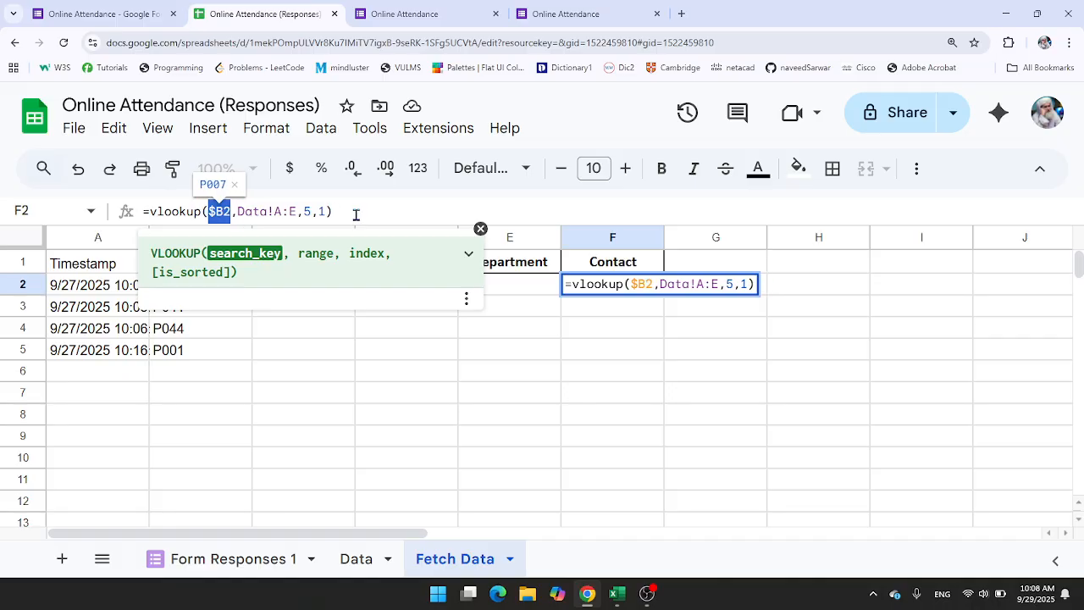
pyautogui.press('F4')
pyautogui.press('Return')
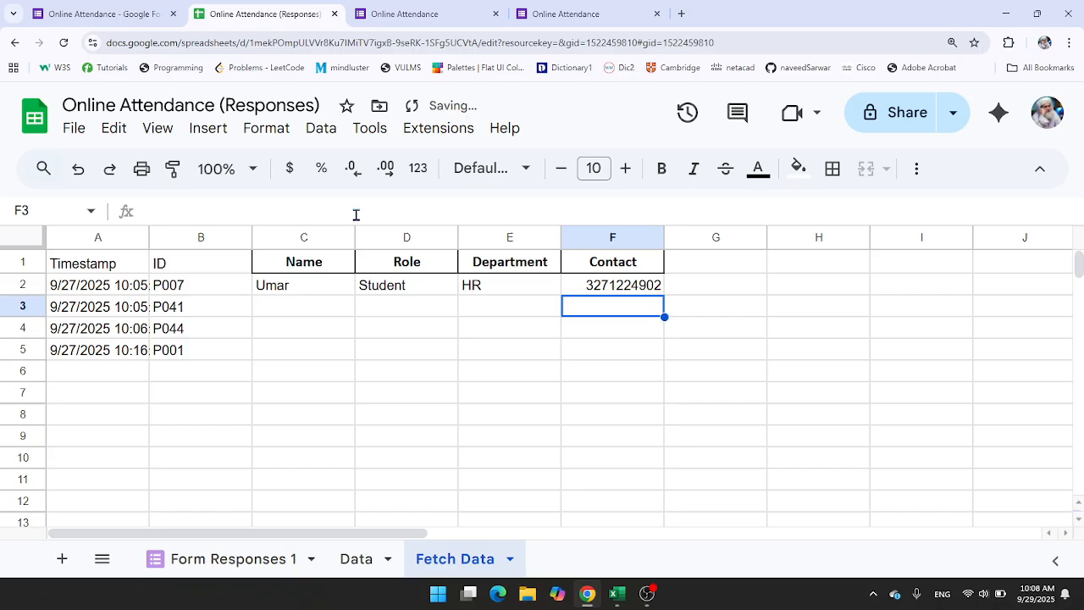
# Step: Copy the lookup formulas in C2:F2 down the Name, Role, Department and Contact columns into C3:F1000
pyautogui.press('Up')
pyautogui.hotkey('shift', 'Left')
pyautogui.hotkey('shift', 'Left')
pyautogui.hotkey('shift', 'Left')
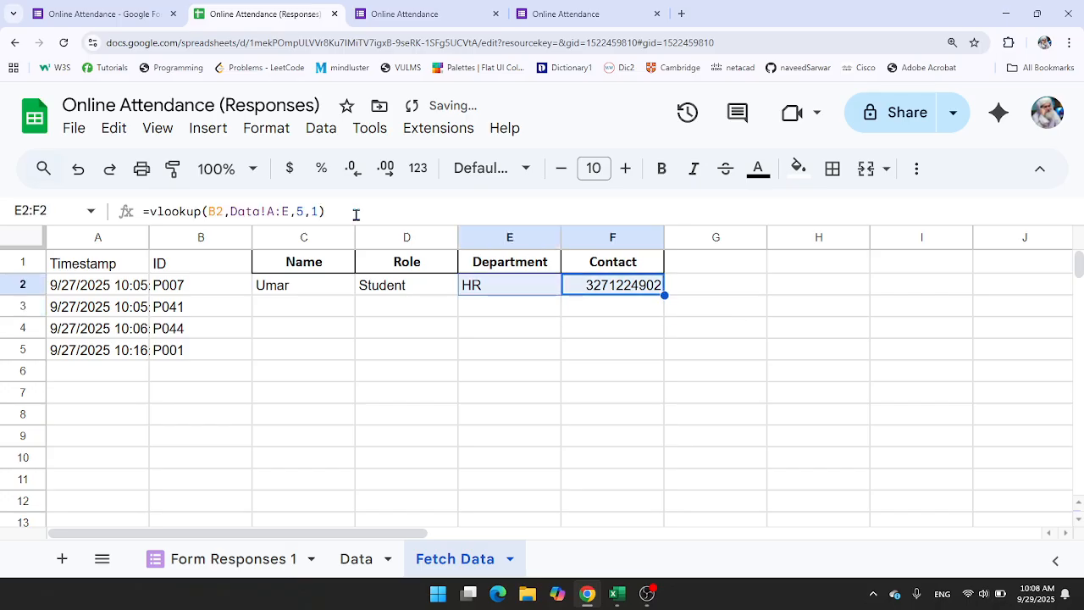
pyautogui.hotkey('ctrl', 'c')
pyautogui.press('Down')
pyautogui.hotkey('shift', 'Left')
pyautogui.hotkey('shift', 'Left')
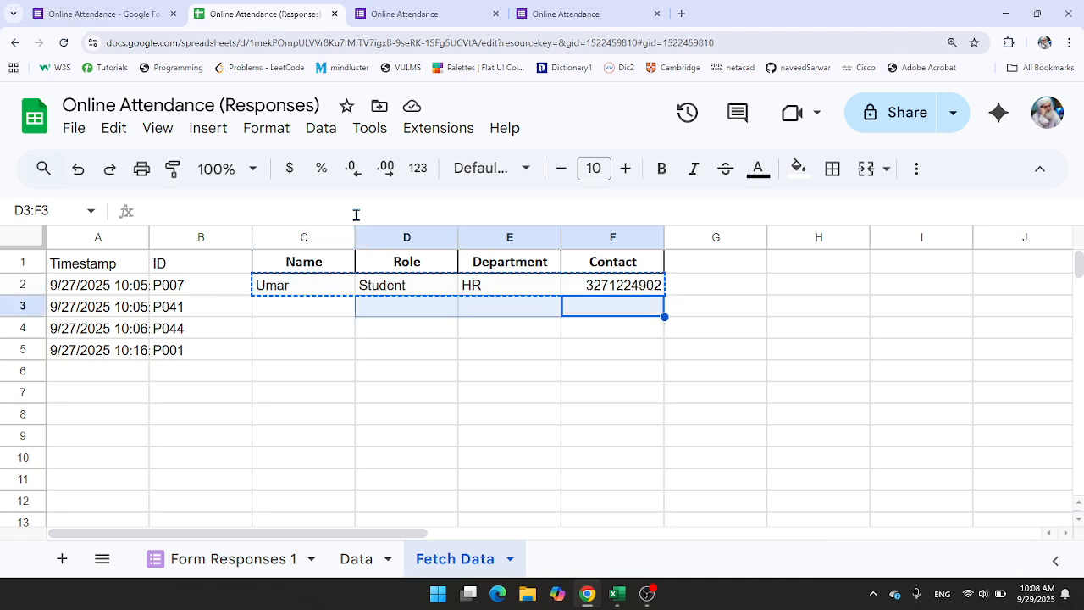
pyautogui.hotkey('shift', 'Left')
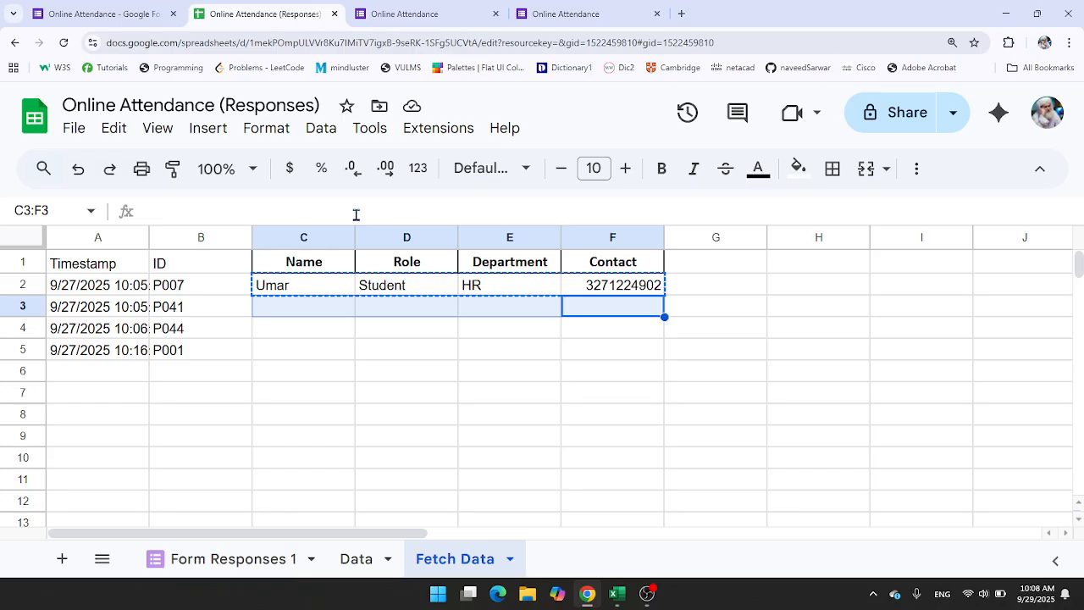
pyautogui.press('ctrl')
pyautogui.hotkey('ctrl', 'shift', 'Down')
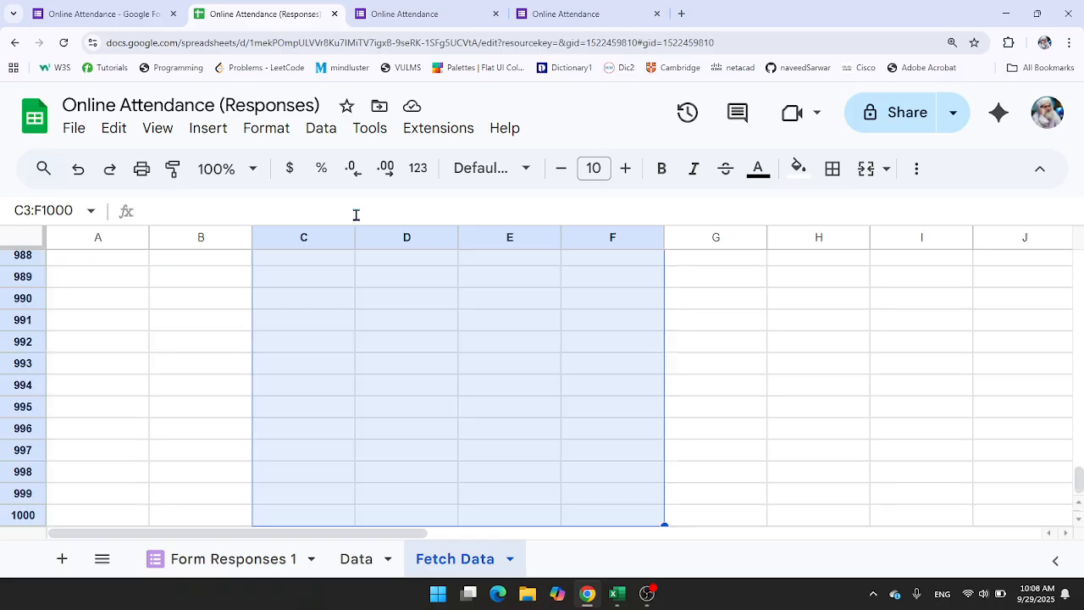
pyautogui.hotkey('ctrl', 'v')
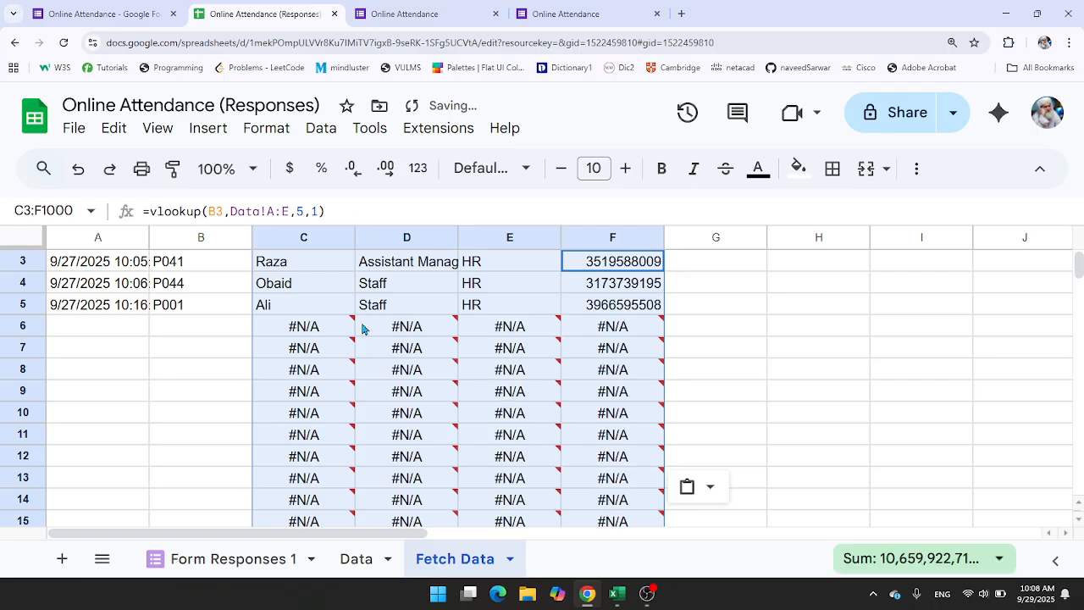
# Step: Check the looked-up details in row 5 of Fetch Data against the matching record on the Data sheet
pyautogui.scroll(1, 363, 314)
pyautogui.click(269, 337)
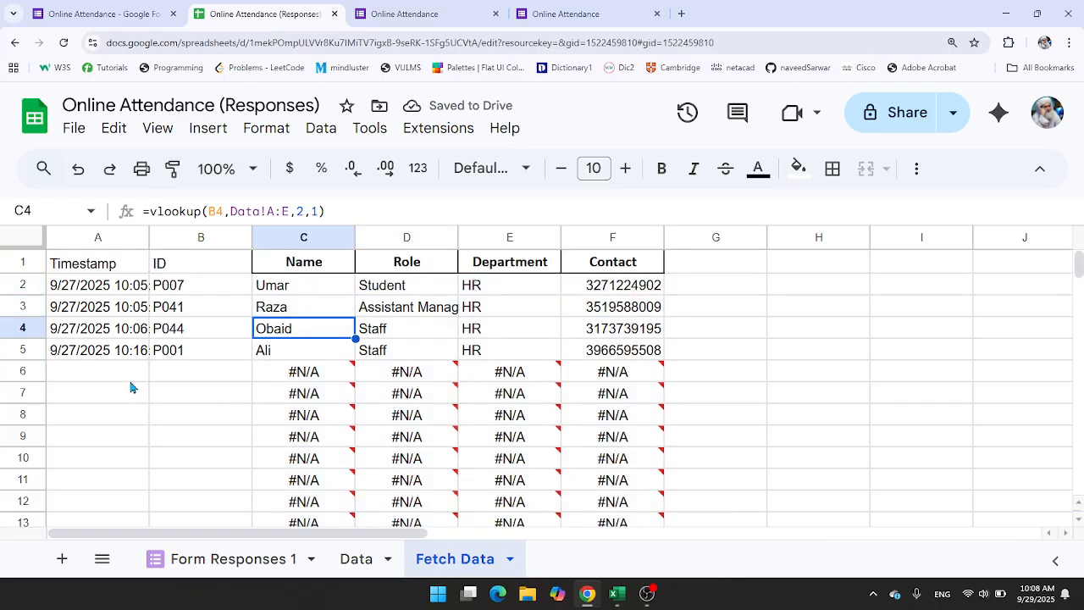
pyautogui.click(177, 354)
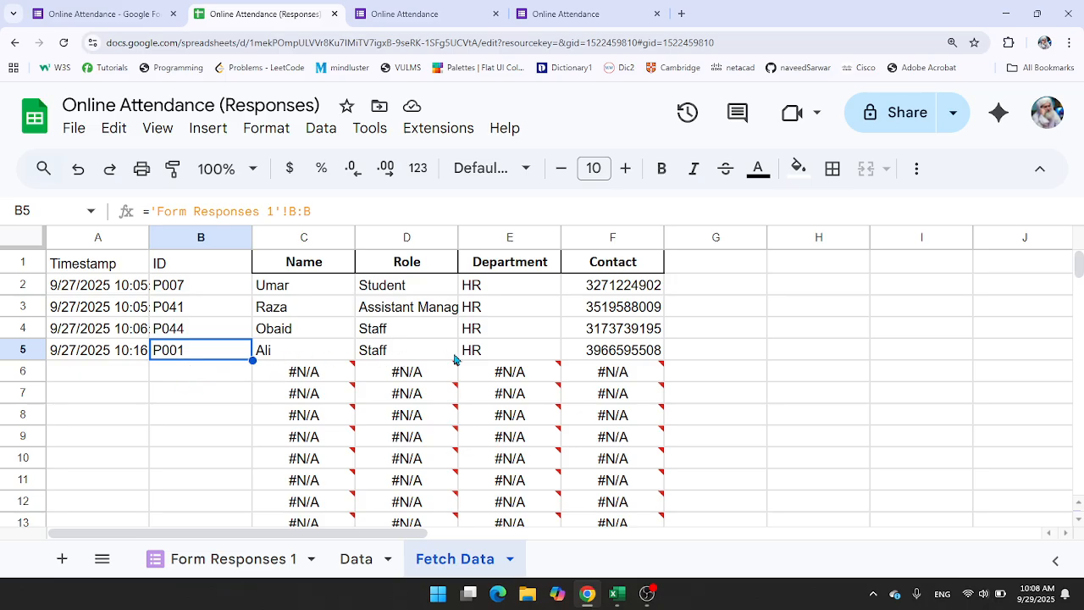
pyautogui.click(640, 358)
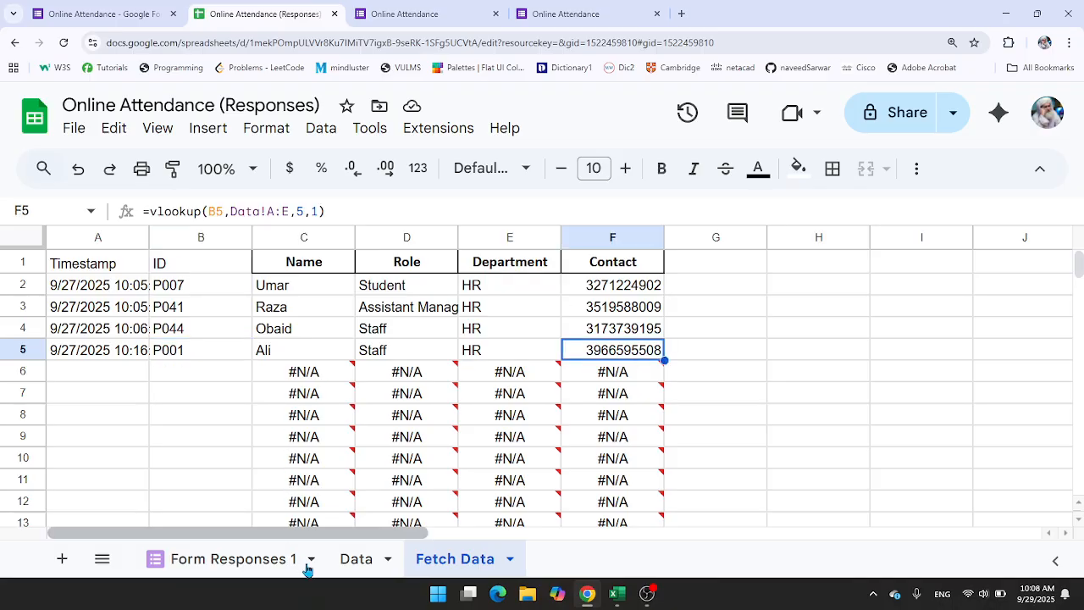
pyautogui.click(354, 561)
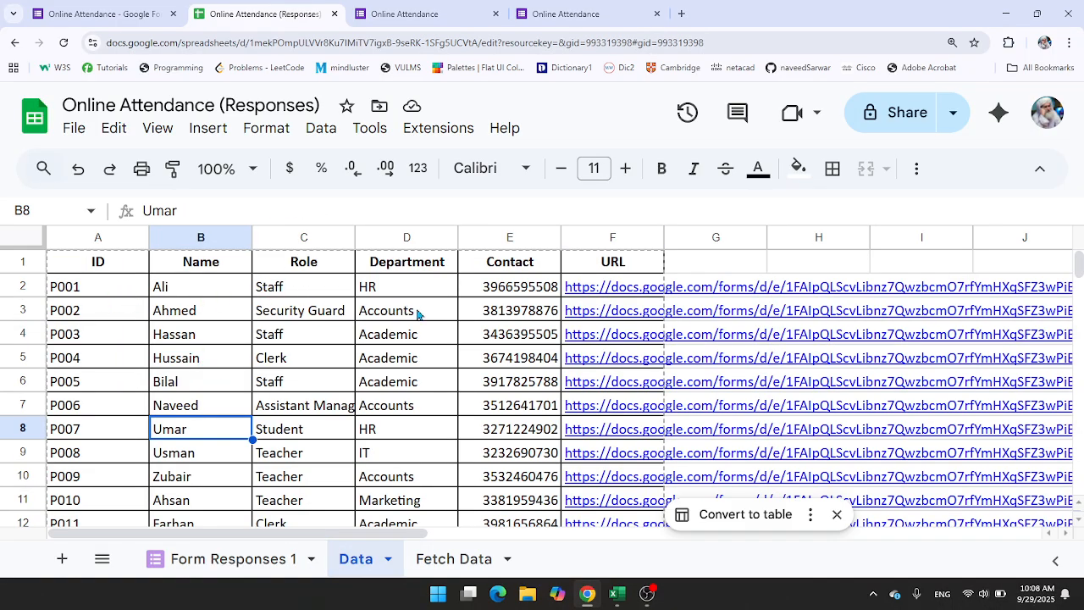
pyautogui.click(518, 290)
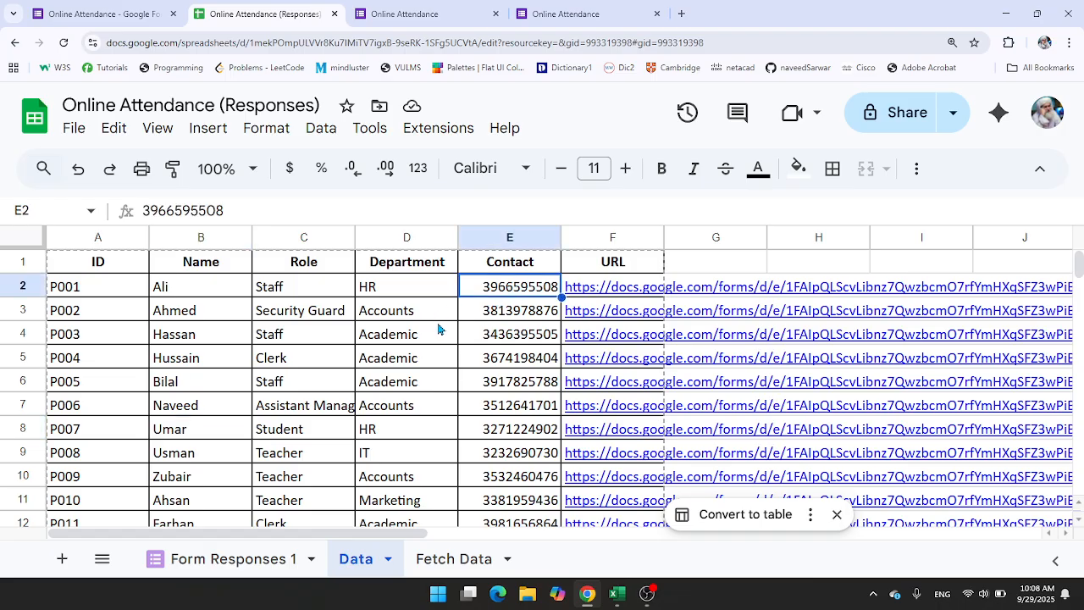
pyautogui.click(452, 558)
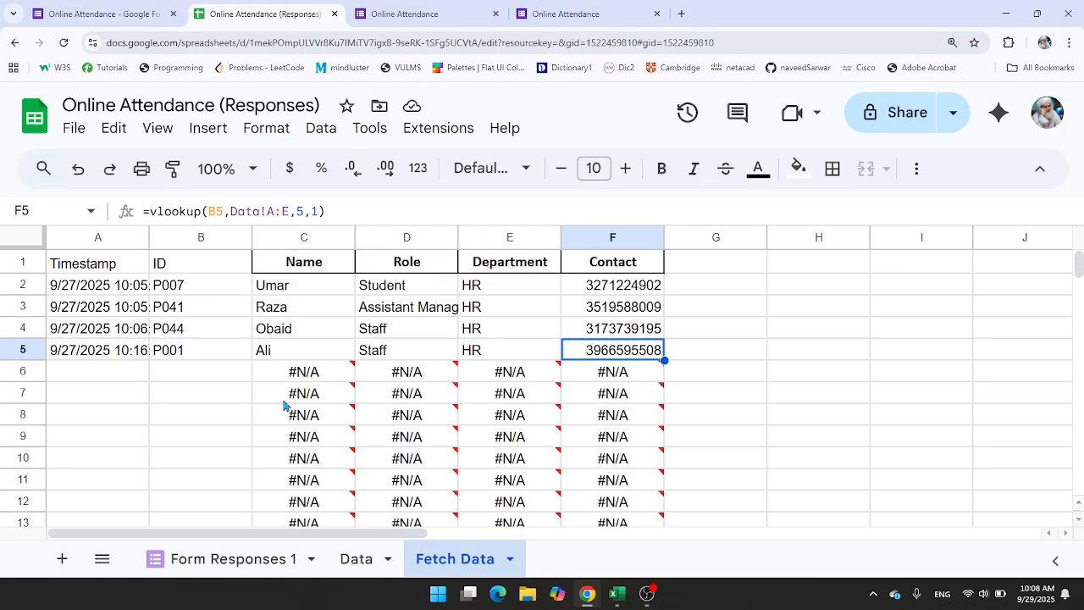
pyautogui.click(739, 355)
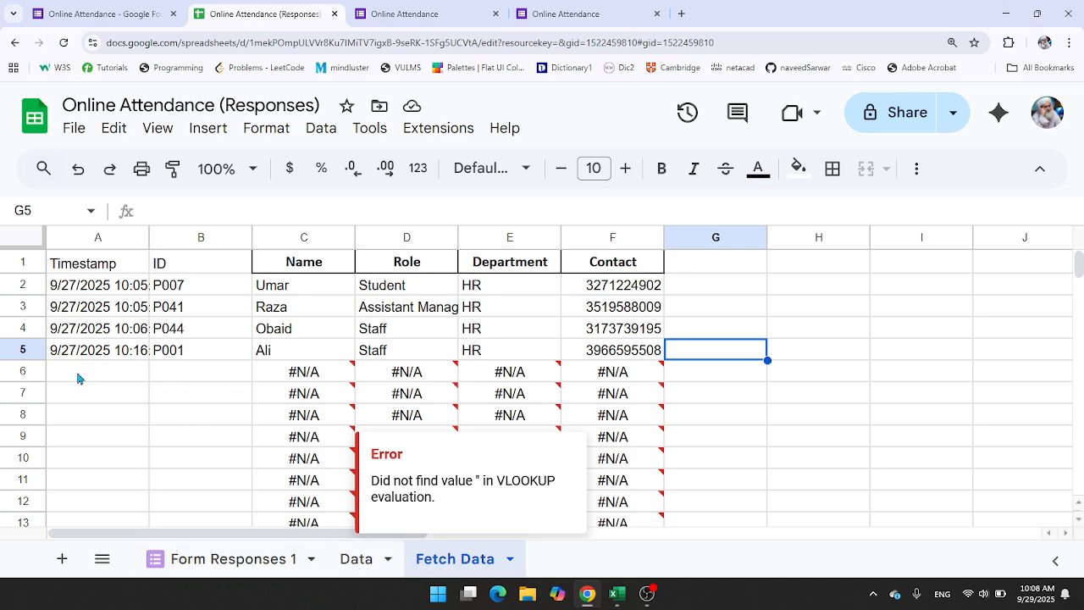
# Step: Submit an attendance response through the form link in F6 of the Data sheet, and check the lookups in row 6 of Fetch Data
pyautogui.click(206, 380)
pyautogui.click(357, 558)
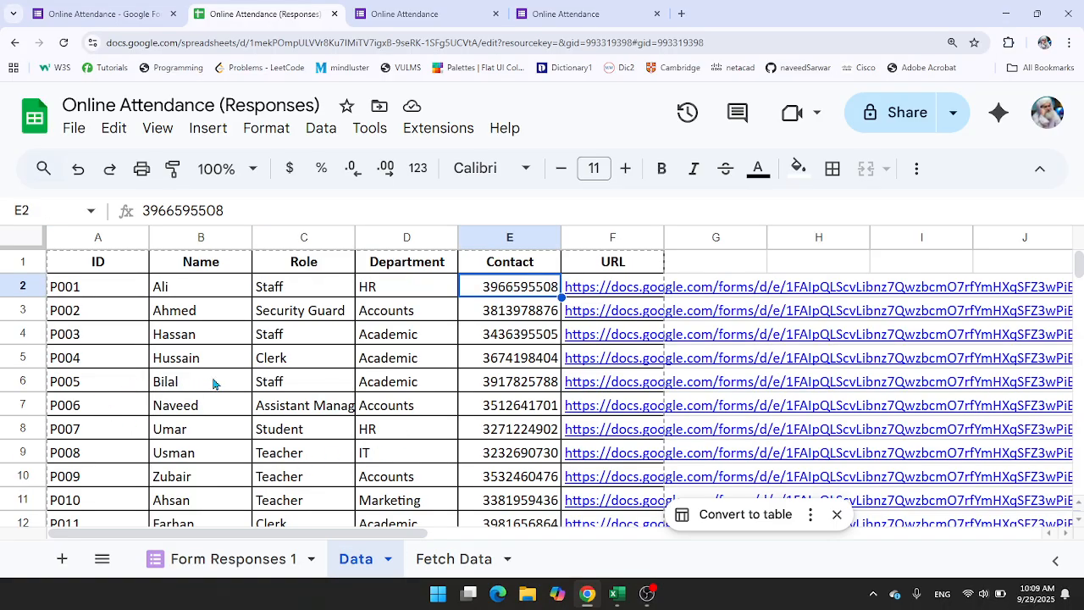
pyautogui.click(608, 388)
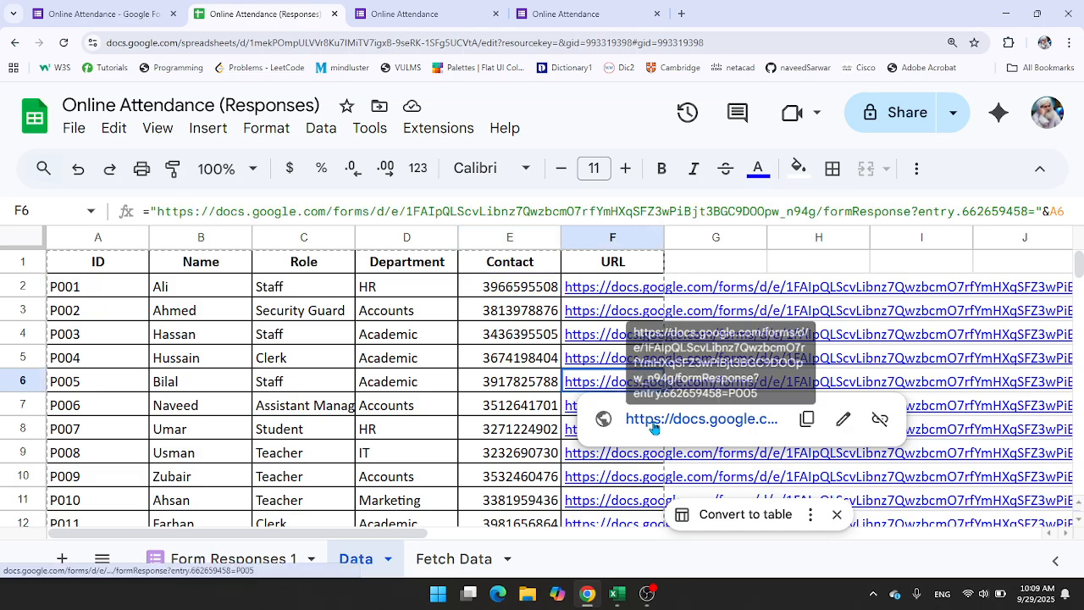
pyautogui.click(648, 427)
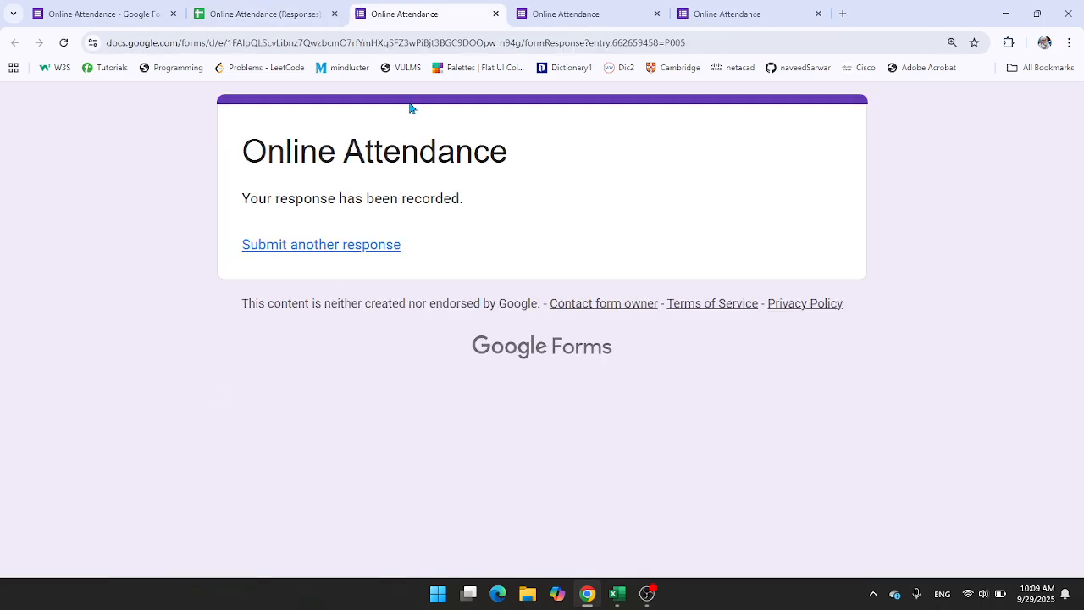
pyautogui.click(495, 14)
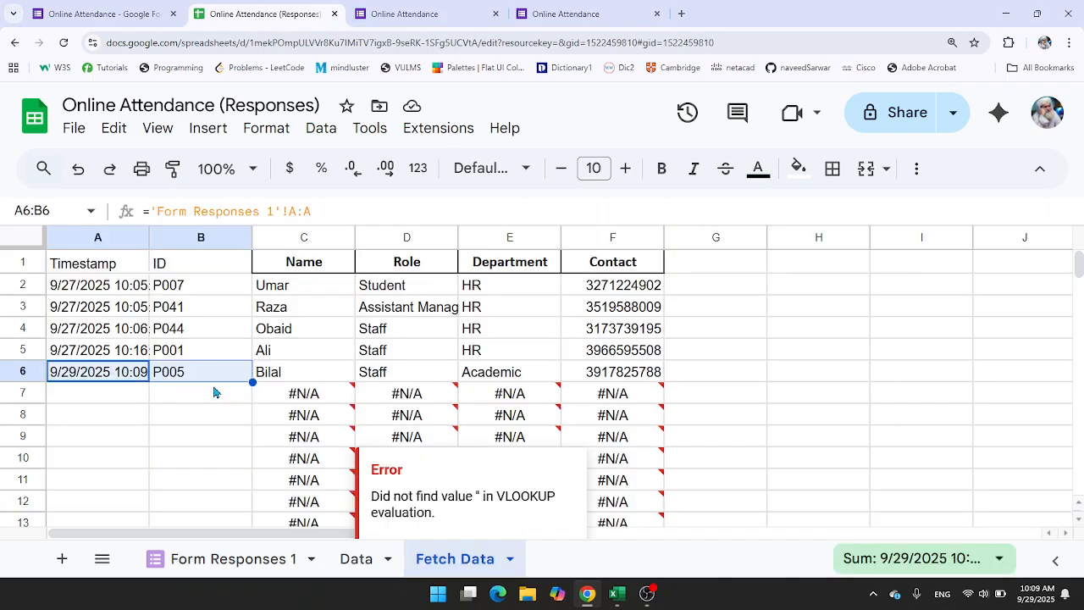
pyautogui.click(279, 377)
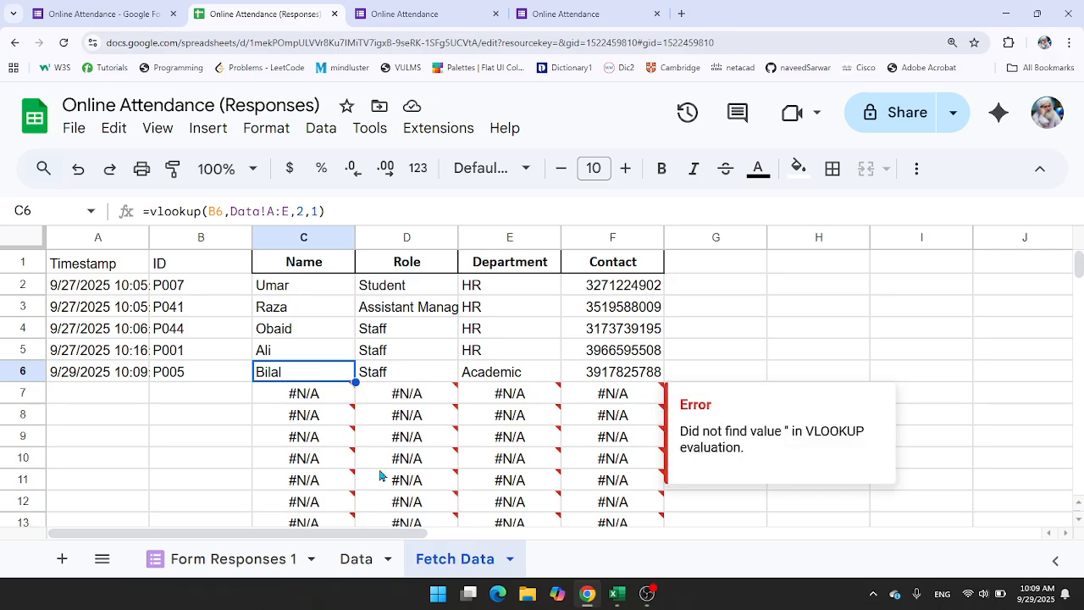
# Step: Compare the looked-up details in row 6 of Fetch Data with the P005 record on the Data sheet
pyautogui.click(356, 561)
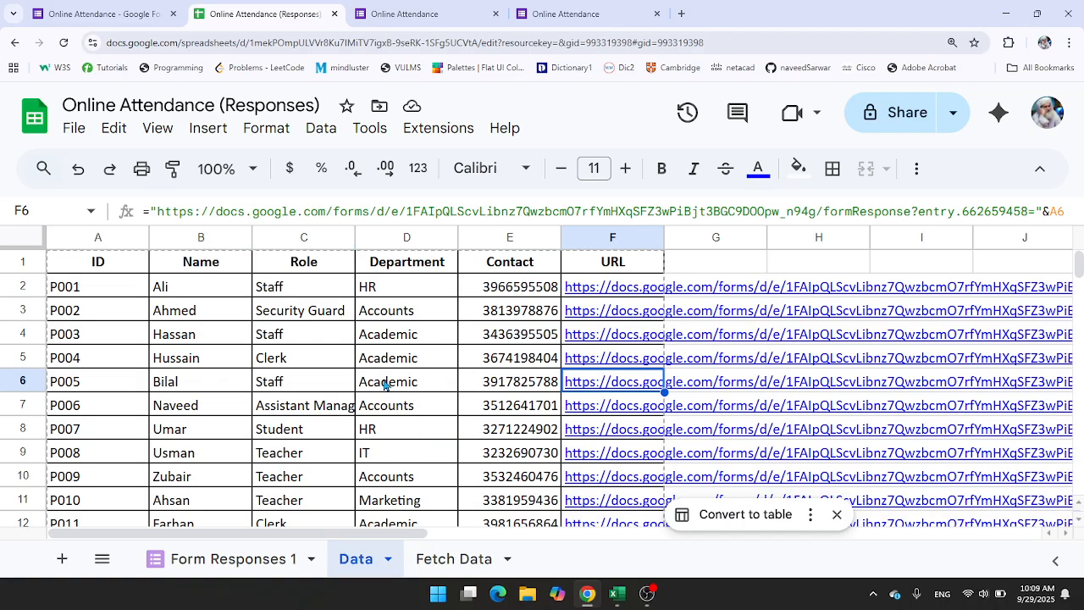
pyautogui.click(462, 557)
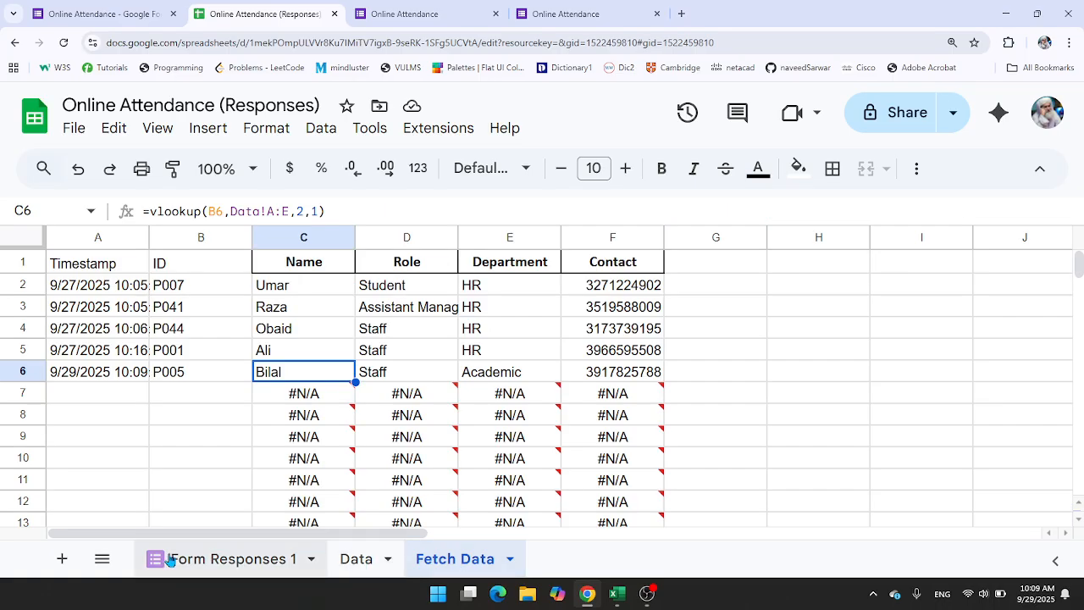
# Step: Add a new sheet to the spreadsheet and name it Summary
pyautogui.click(61, 558)
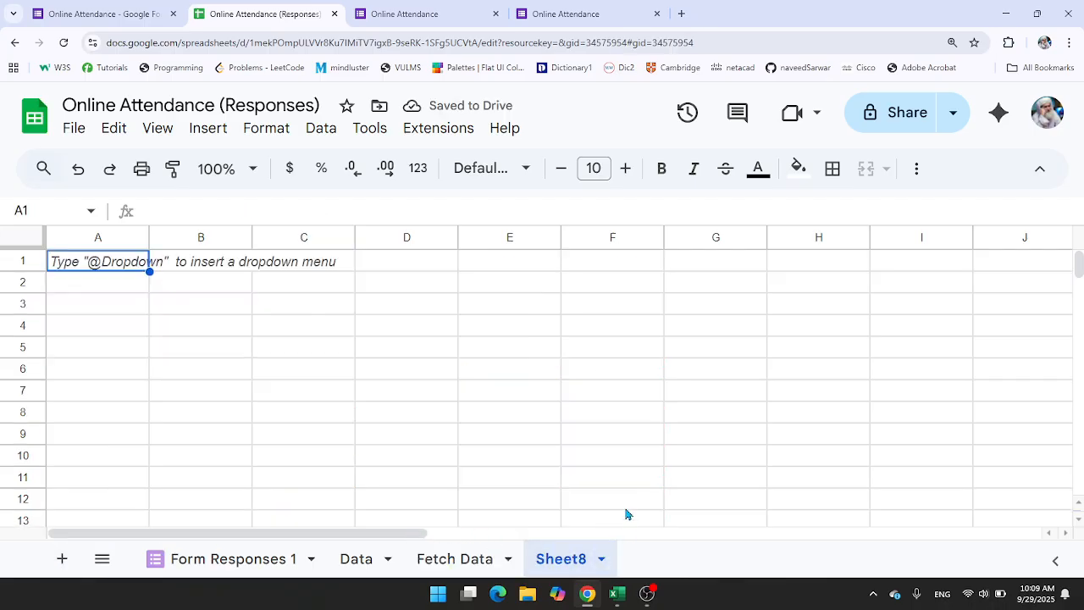
pyautogui.doubleClick(582, 559)
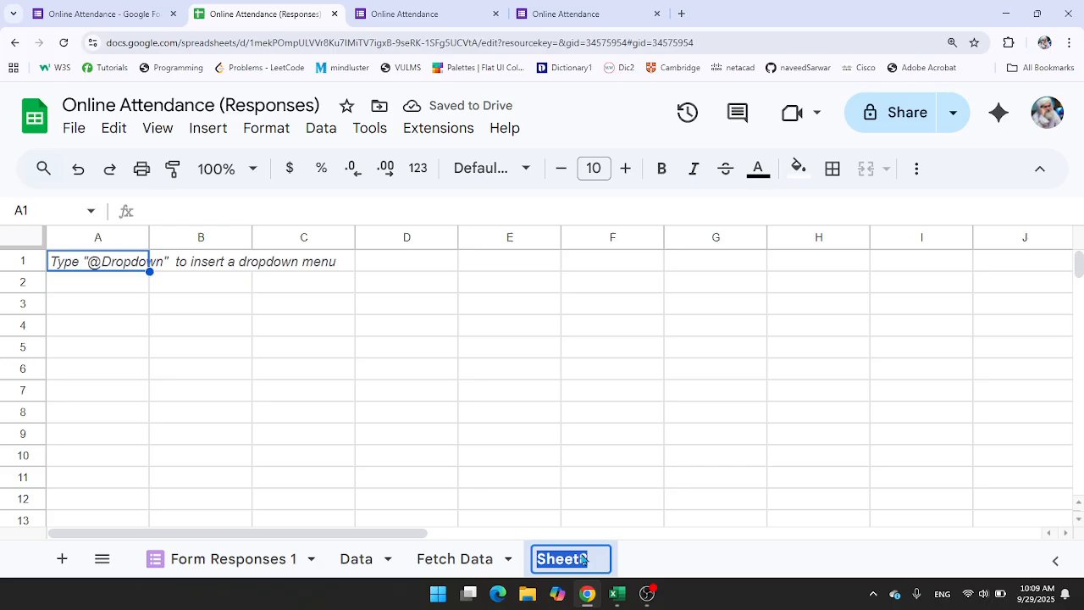
pyautogui.write('Summary')
pyautogui.press('Return')
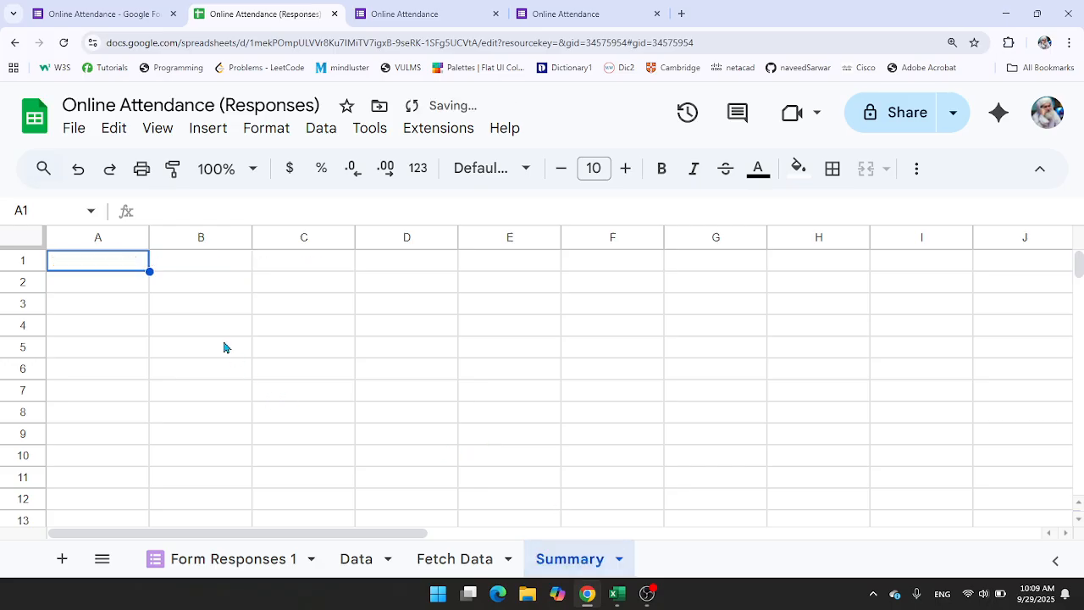
# Step: Switch to Attendance Data.xlsx in Excel and copy the whole Attendance Summary table on Sheet2
pyautogui.hotkey('alt', 'Tab')
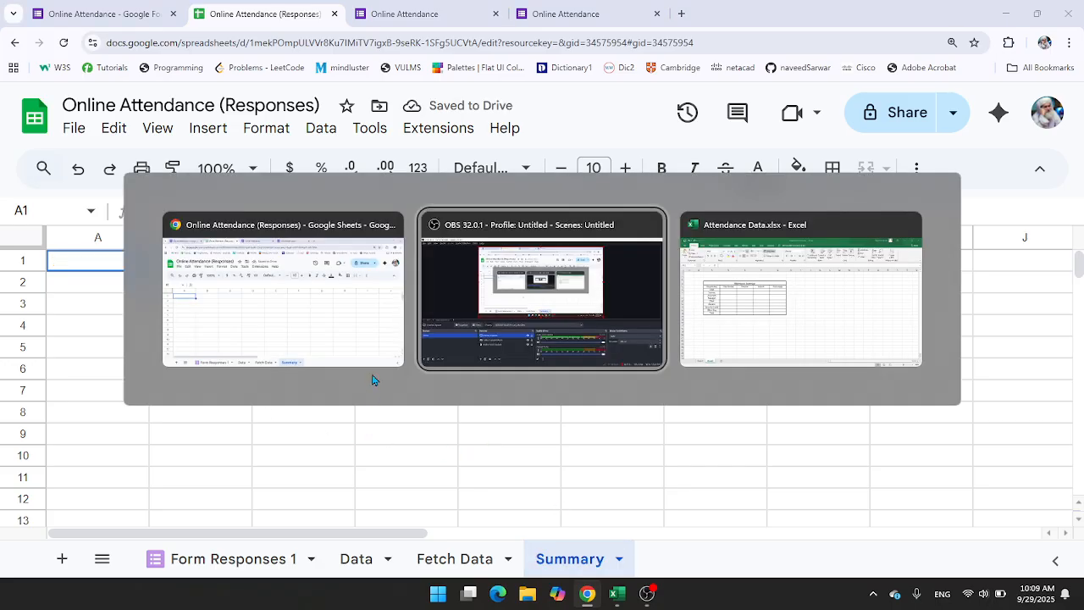
pyautogui.click(743, 329)
pyautogui.moveTo(151, 206); pyautogui.dragTo(206, 339)
pyautogui.hotkey('ctrl', 'c')
# Step: Switch back to Google Sheets, paste the Attendance Summary table at B2 of the Summary sheet, and auto-fit the width of column B
pyautogui.hotkey('alt', 'Tab')
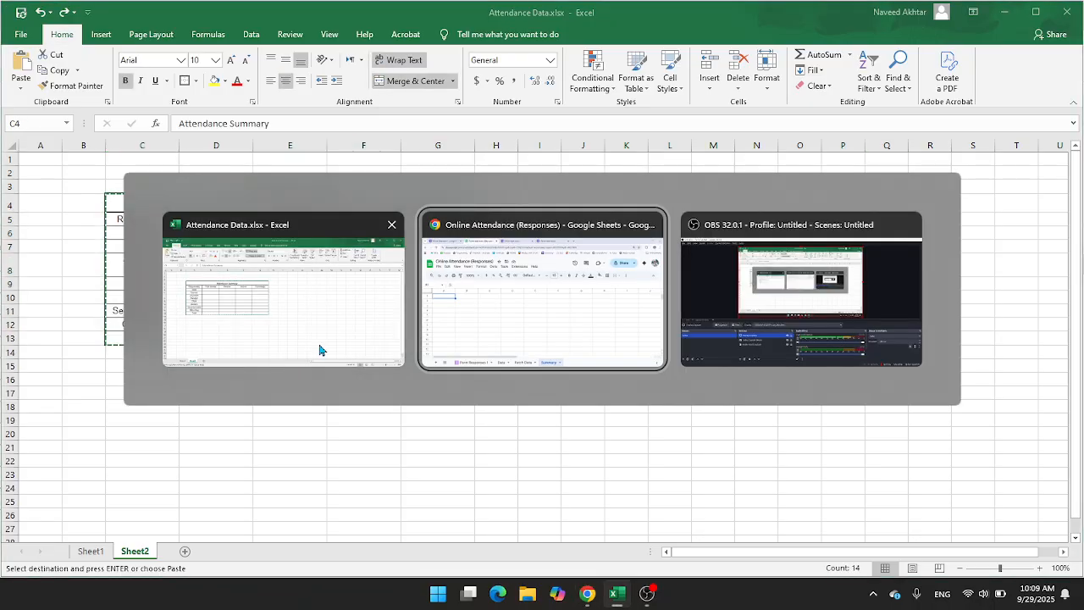
pyautogui.click(477, 330)
pyautogui.click(466, 362)
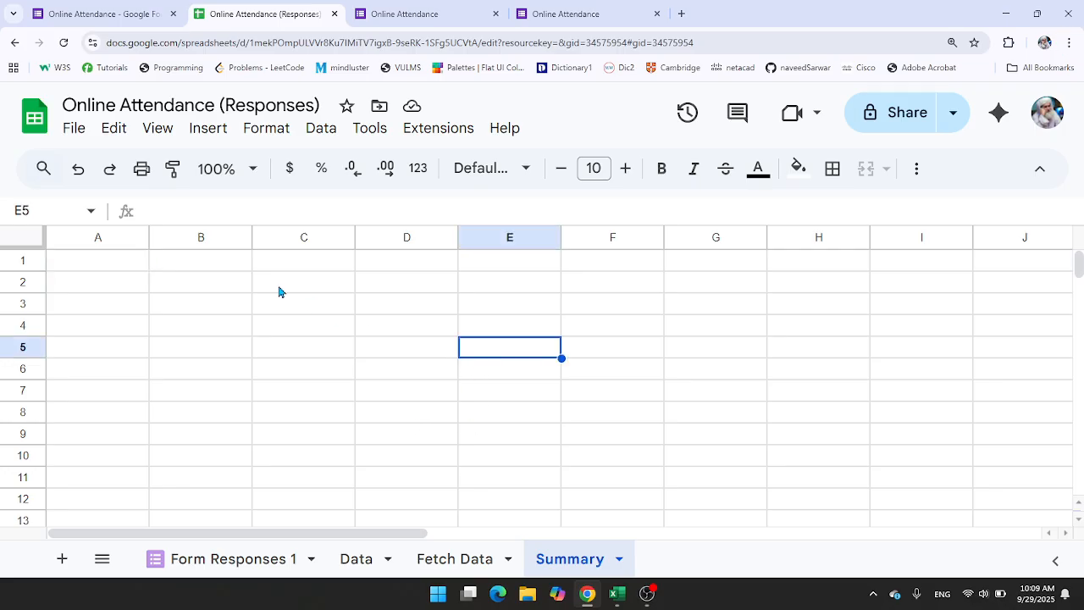
pyautogui.click(214, 284)
pyautogui.hotkey('ctrl', 'v')
pyautogui.doubleClick(252, 237)
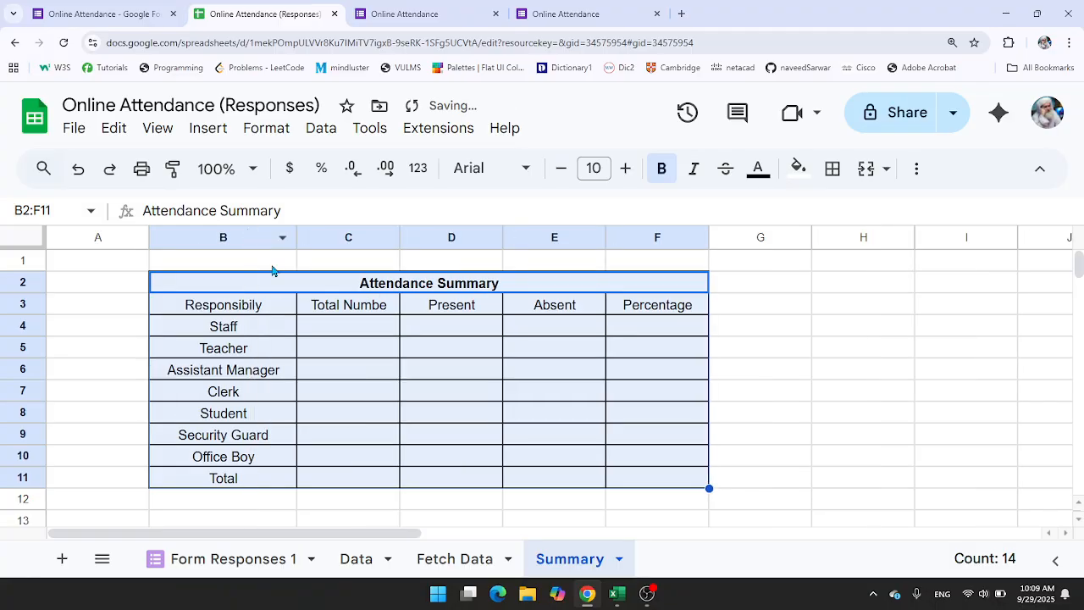
# Step: Enter =countif(Data!C:C,"Staff") in C4 of Summary to count the Staff entries in the Data sheet's Role column
pyautogui.click(351, 334)
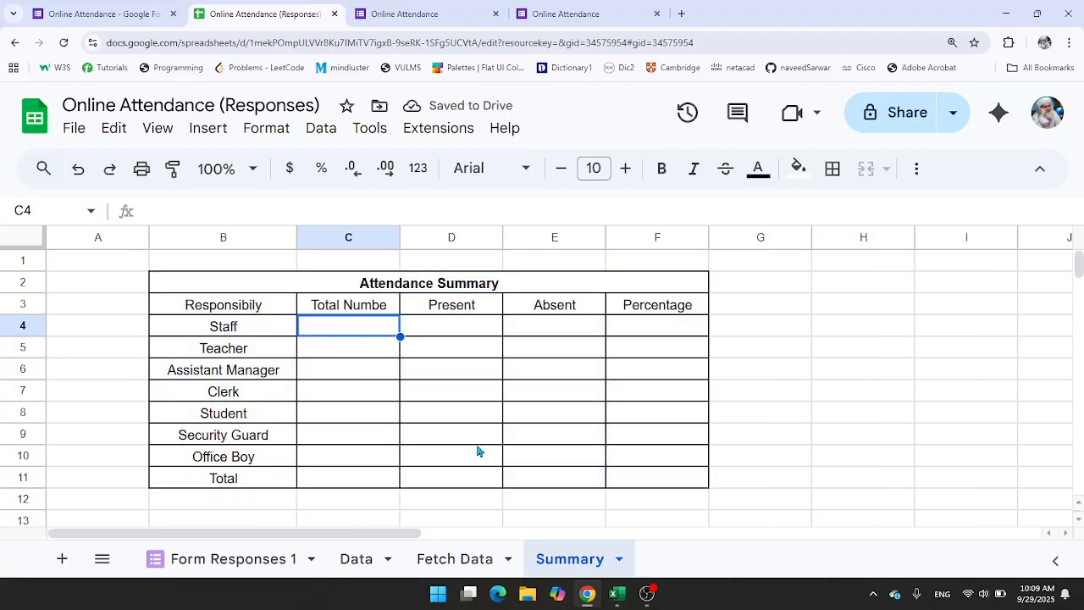
pyautogui.write('=')
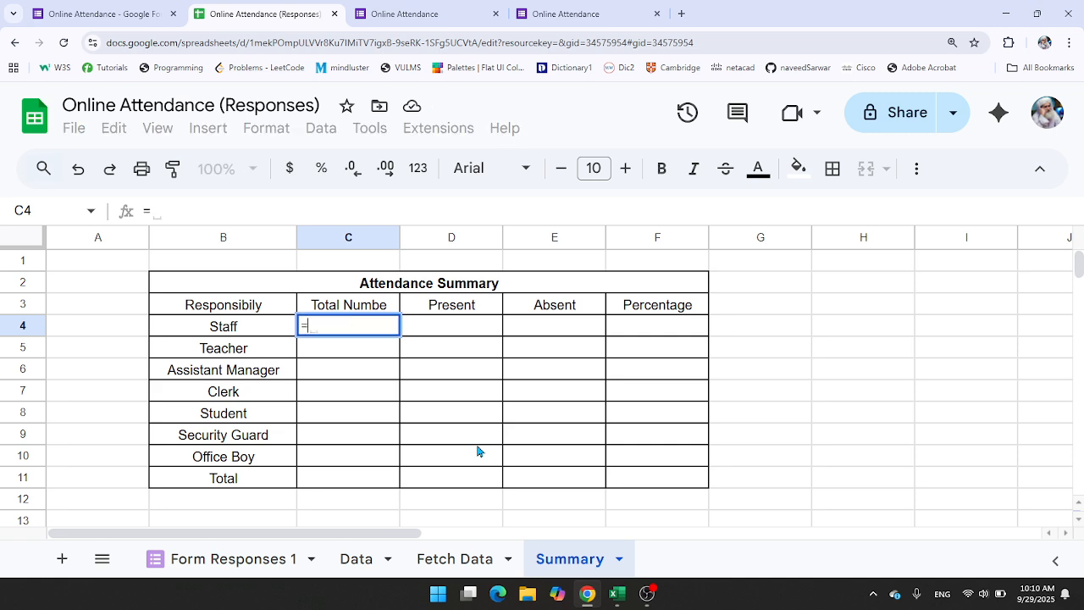
pyautogui.write('countif(')
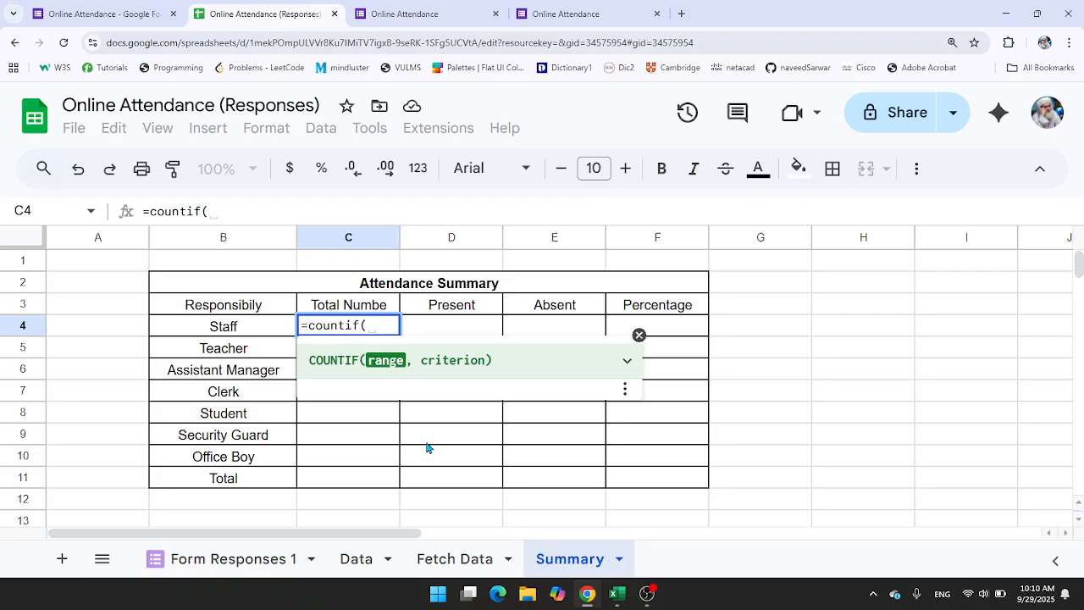
pyautogui.click(356, 561)
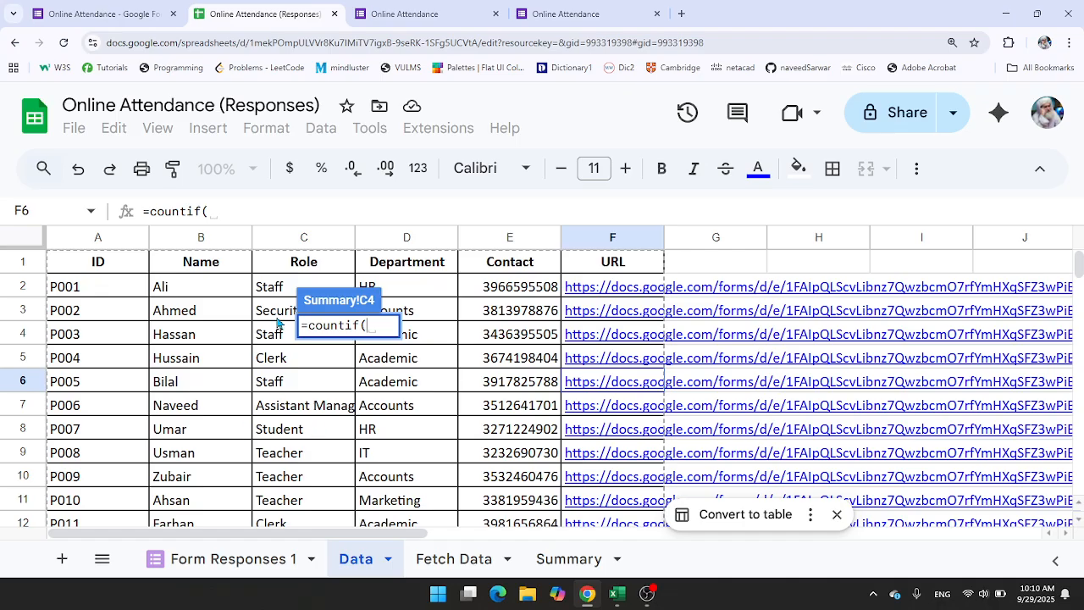
pyautogui.click(292, 242)
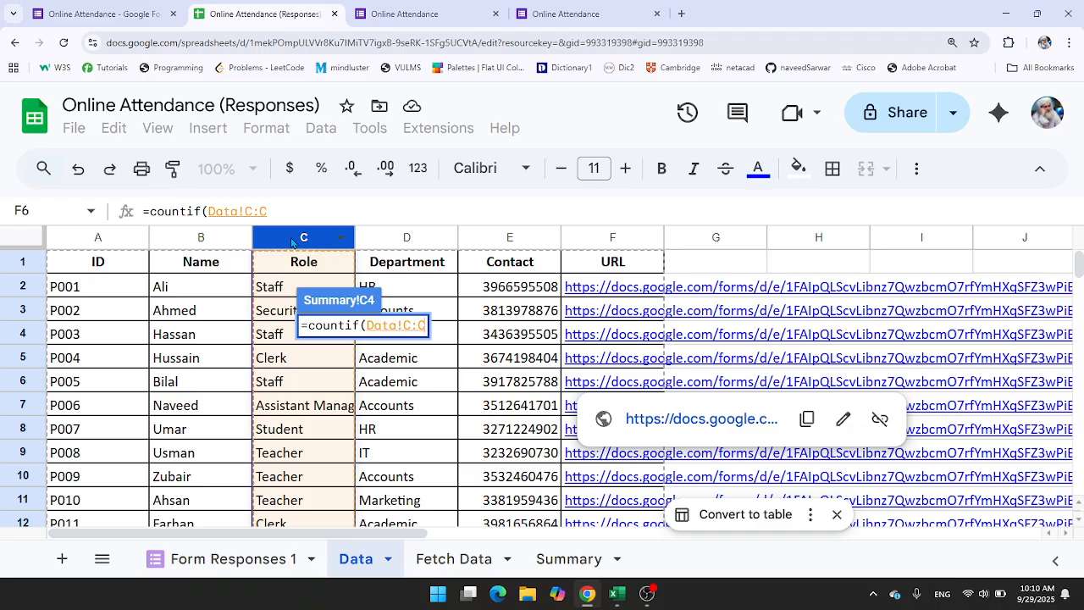
pyautogui.write(',')
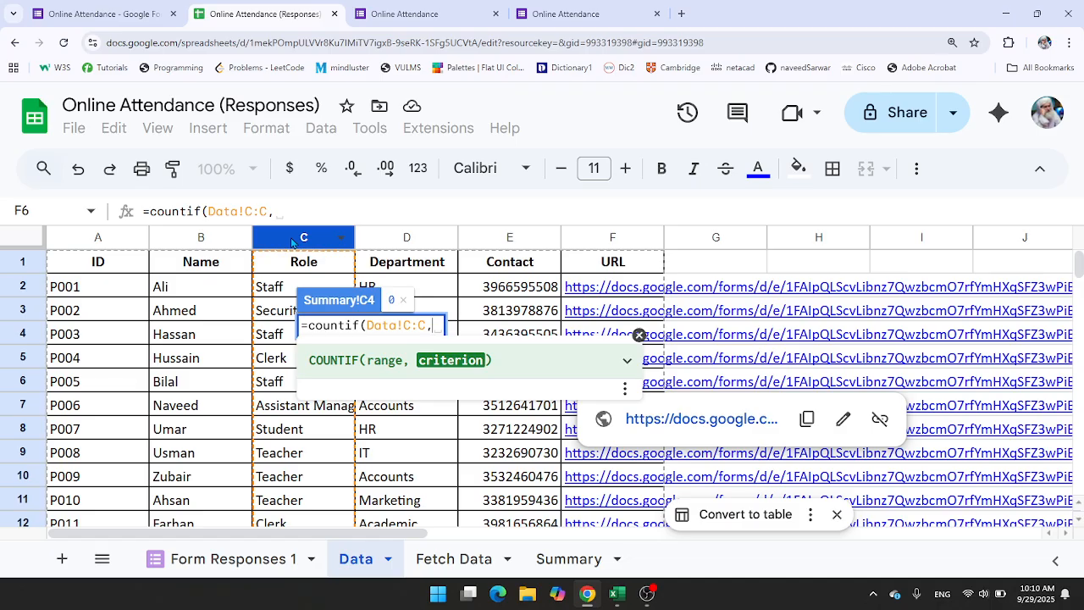
pyautogui.write('S')
pyautogui.press('BackSpace')
pyautogui.write('"St')
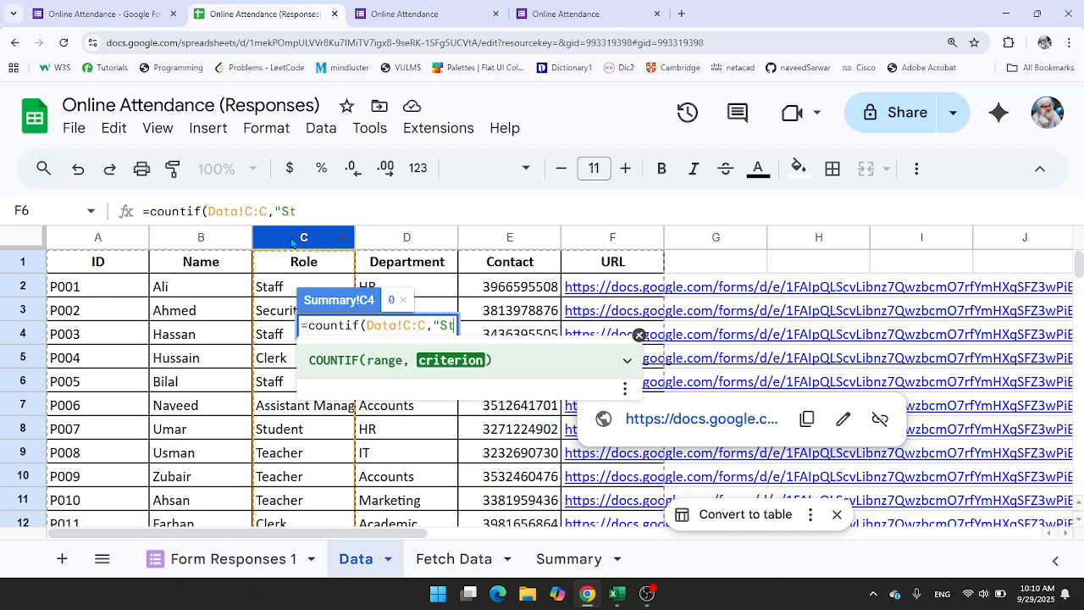
pyautogui.write('aff')
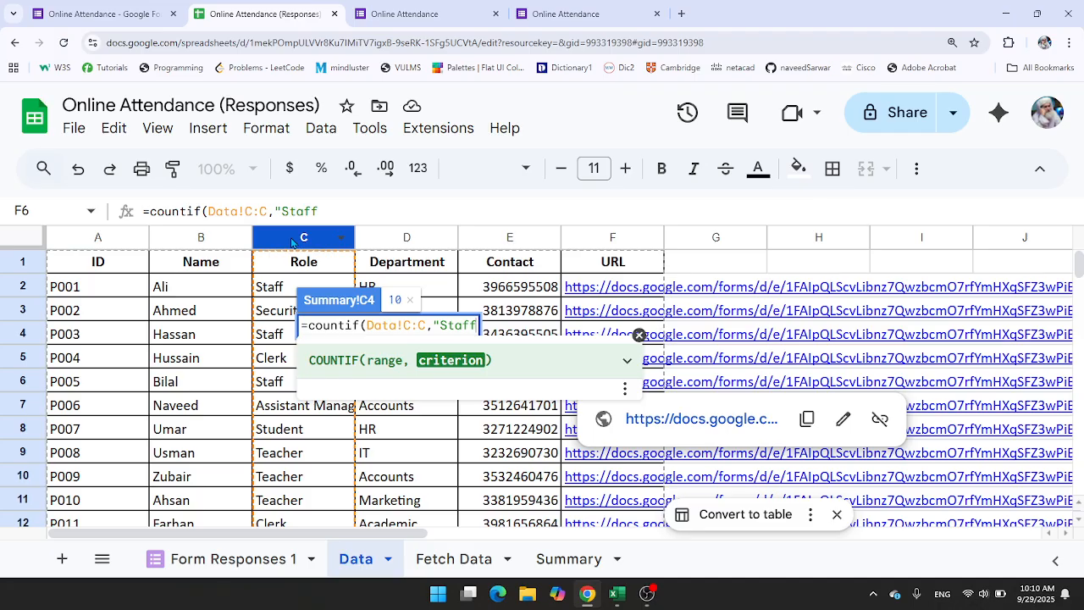
pyautogui.write('")')
pyautogui.press('Return')
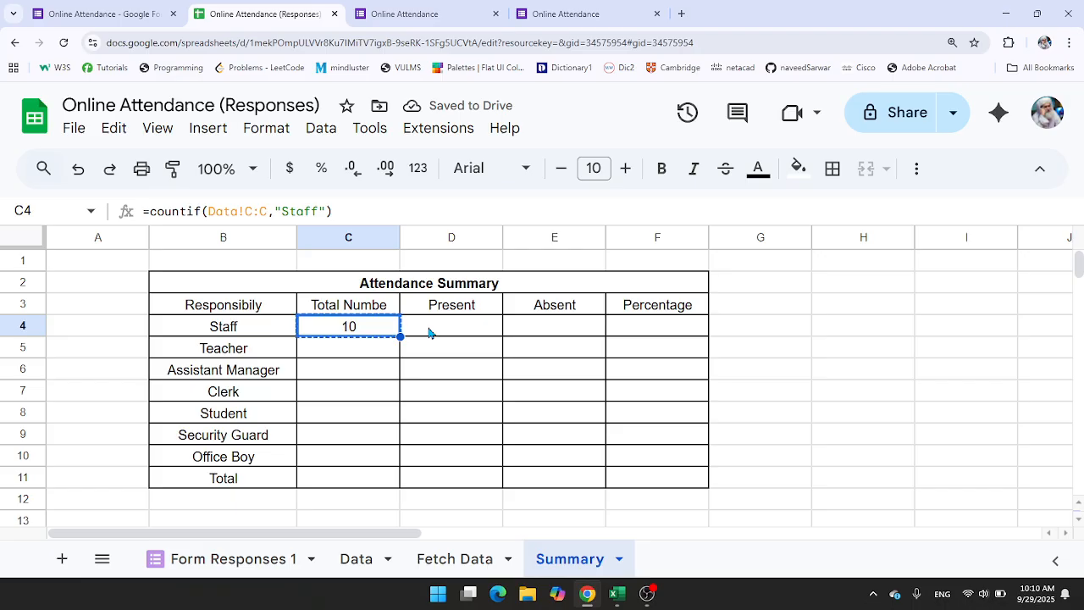
# Step: Copy the Staff COUNTIF formula from C4 down to C5:C10, covering the Teacher to Office Boy rows
pyautogui.hotkey('ctrl', 'c')
pyautogui.click(377, 354)
pyautogui.keyDown('shift'); pyautogui.click(372, 452); pyautogui.keyUp('shift')
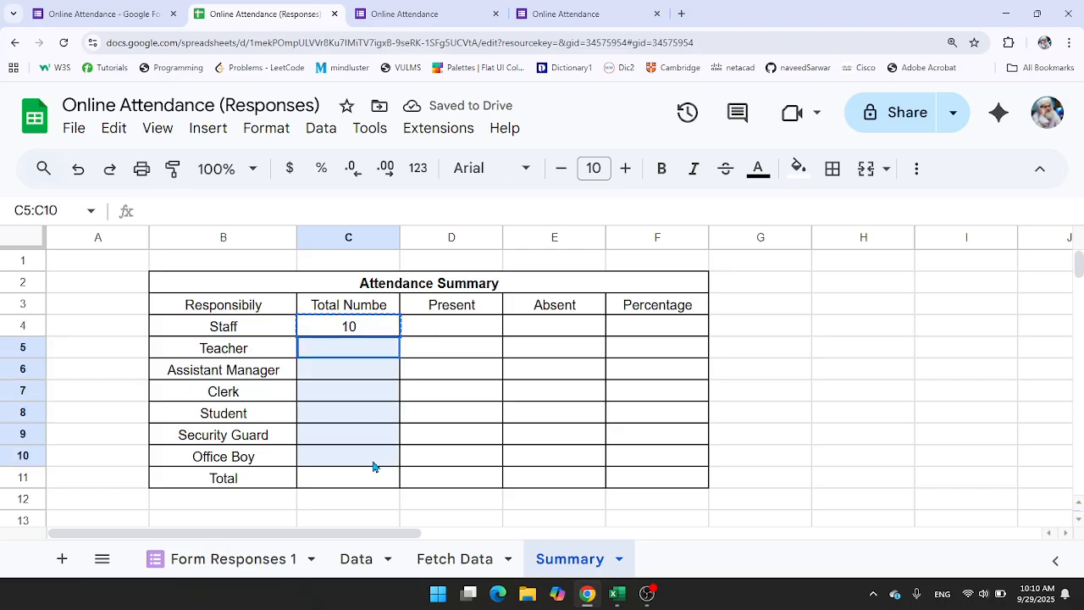
pyautogui.hotkey('ctrl', 'v')
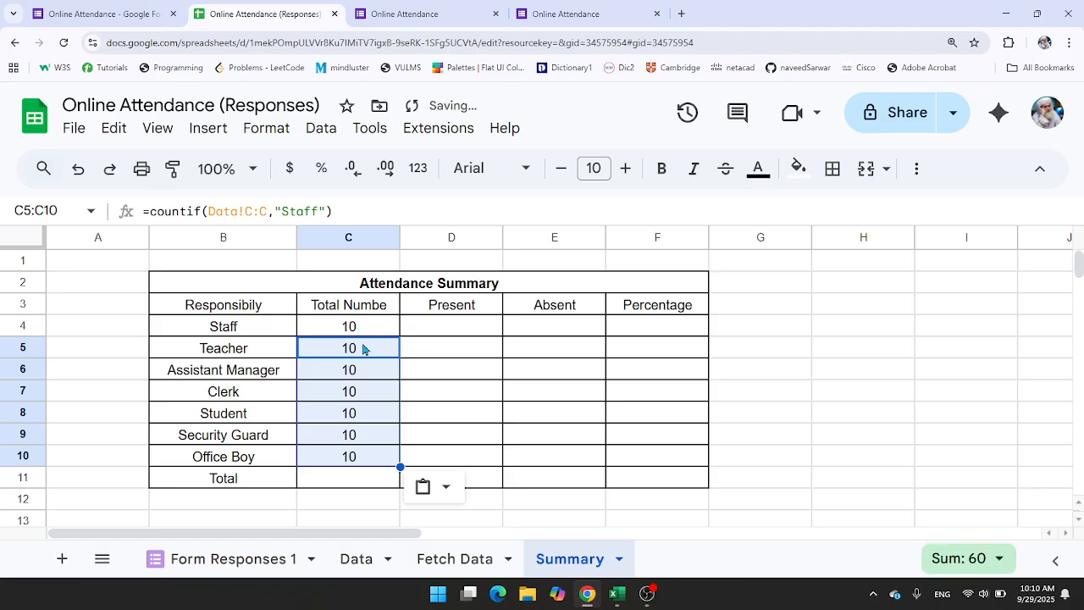
# Step: Change the criterion of the COUNTIF formula in C5 to "Teacher", matching the label in B5
pyautogui.click(359, 334)
pyautogui.click(209, 330)
pyautogui.doubleClick(209, 328)
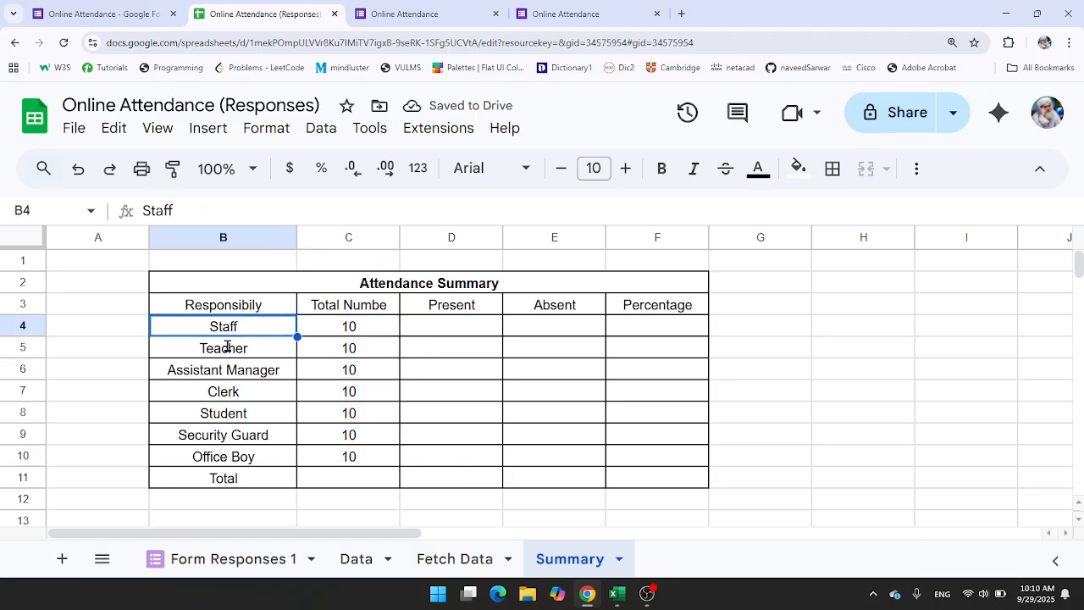
pyautogui.doubleClick(229, 347)
pyautogui.click(231, 346)
pyautogui.doubleClick(230, 346)
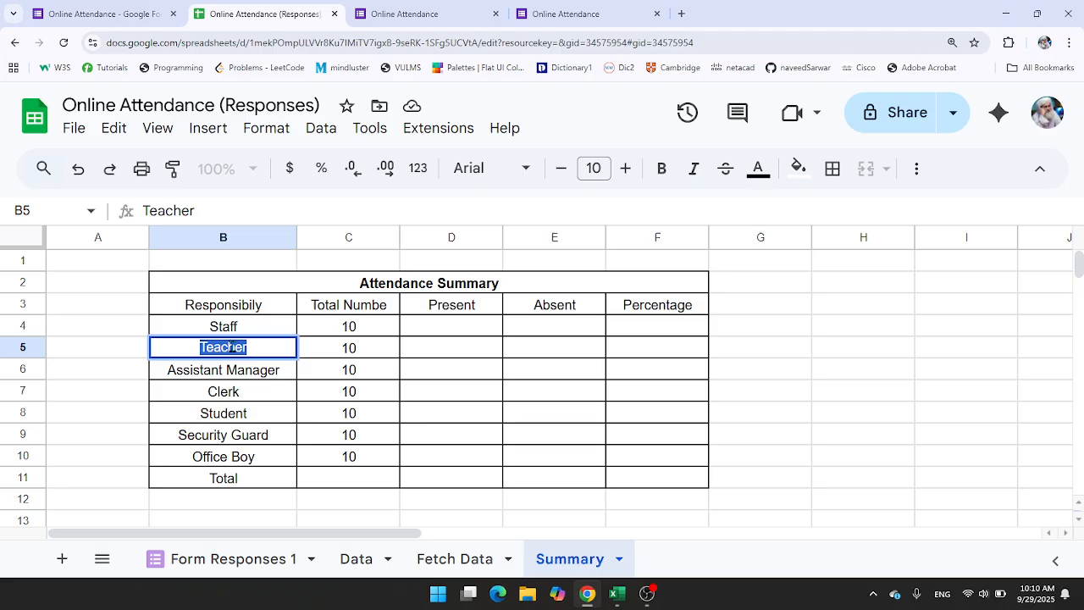
pyautogui.click(352, 355)
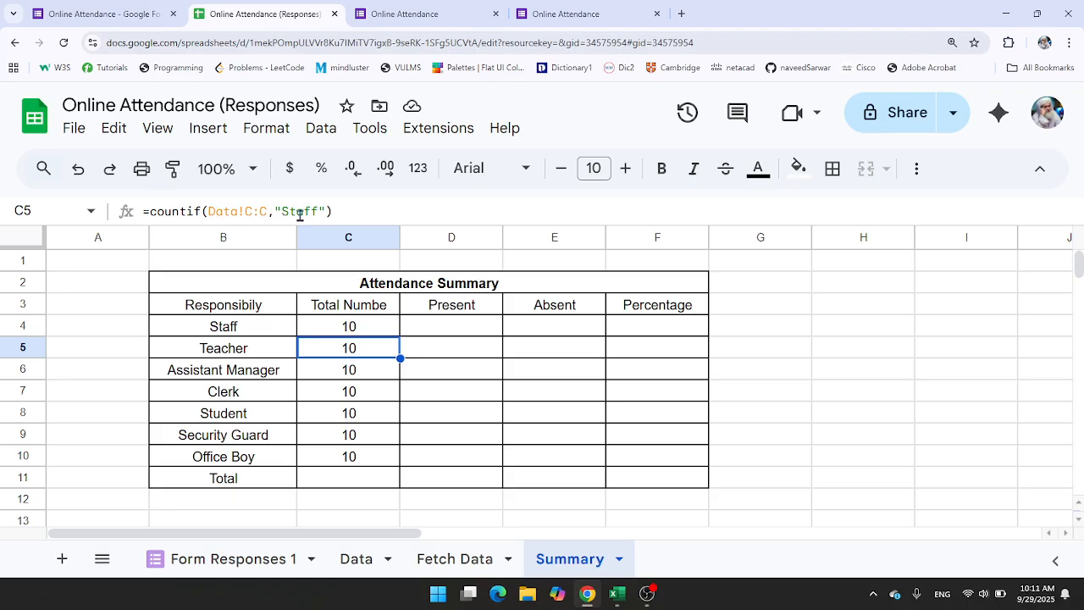
pyautogui.moveTo(282, 211); pyautogui.dragTo(317, 212)
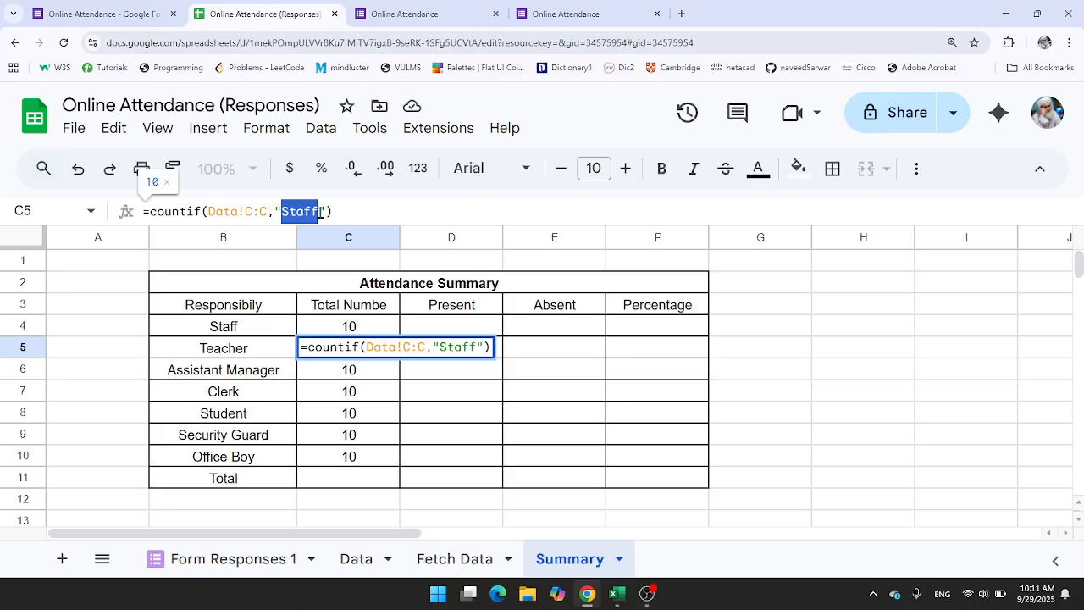
pyautogui.write('Teacher')
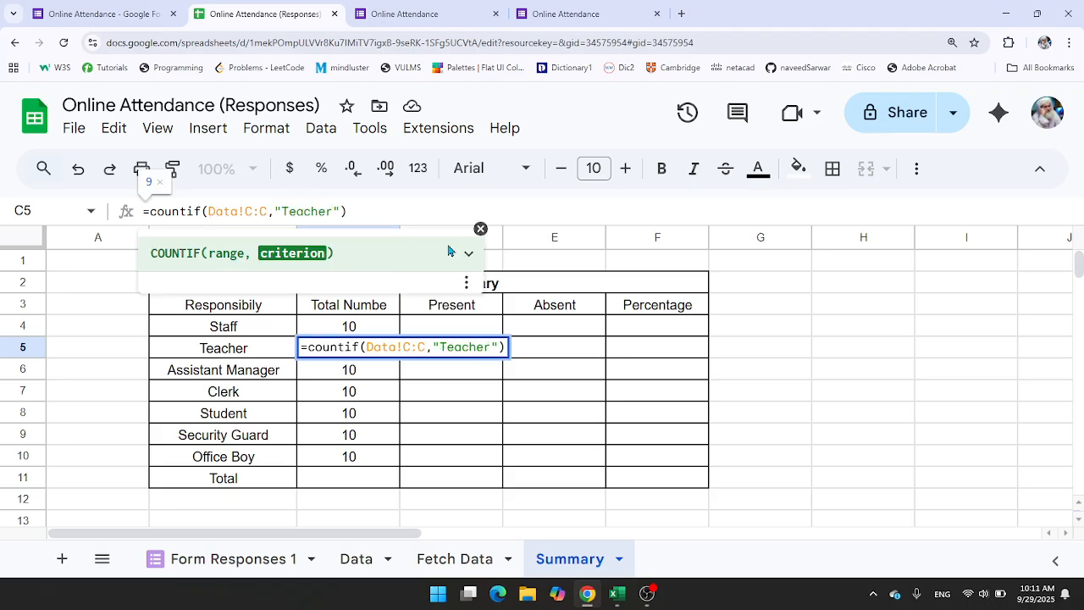
pyautogui.press('Return')
# Step: Copy the label Assistant Manager from B6 and use it as the criterion of the COUNTIF formula in C6
pyautogui.click(244, 370)
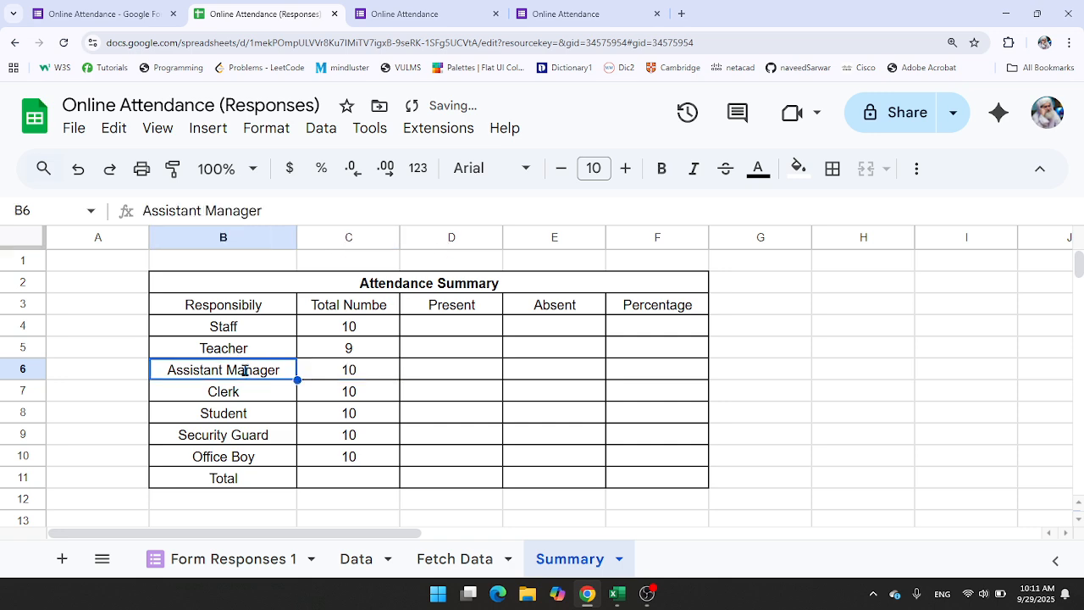
pyautogui.doubleClick(250, 374)
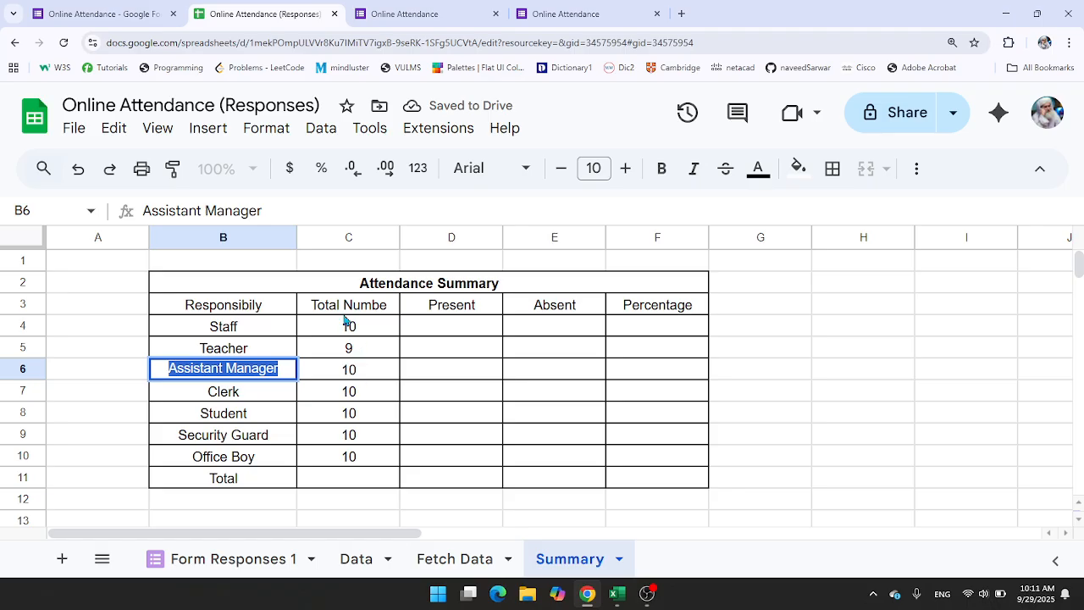
pyautogui.press('Tab')
pyautogui.moveTo(282, 210); pyautogui.dragTo(320, 210)
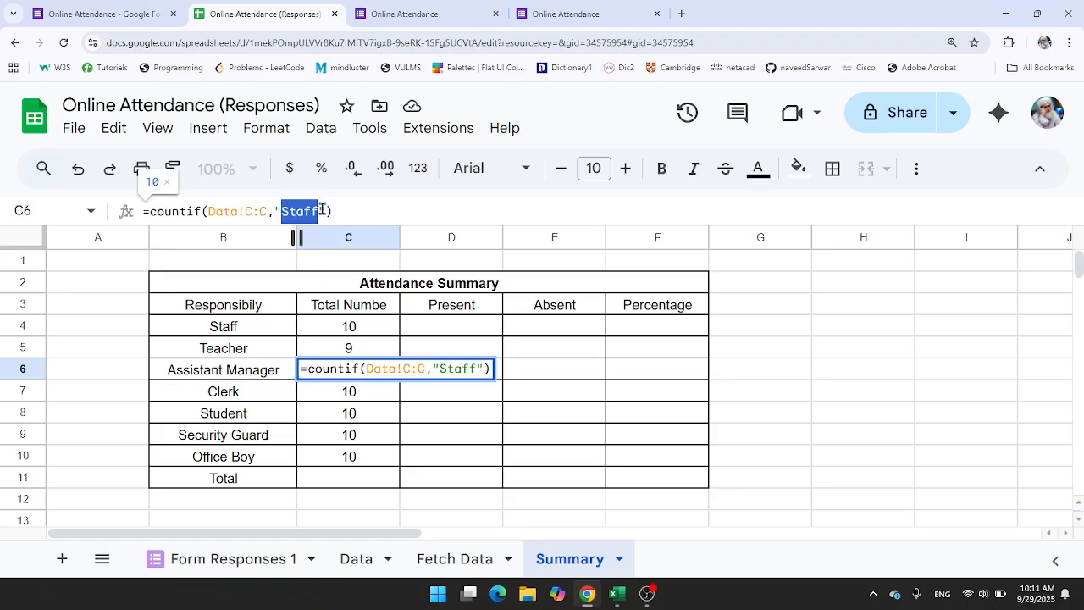
pyautogui.hotkey('ctrl', 'v')
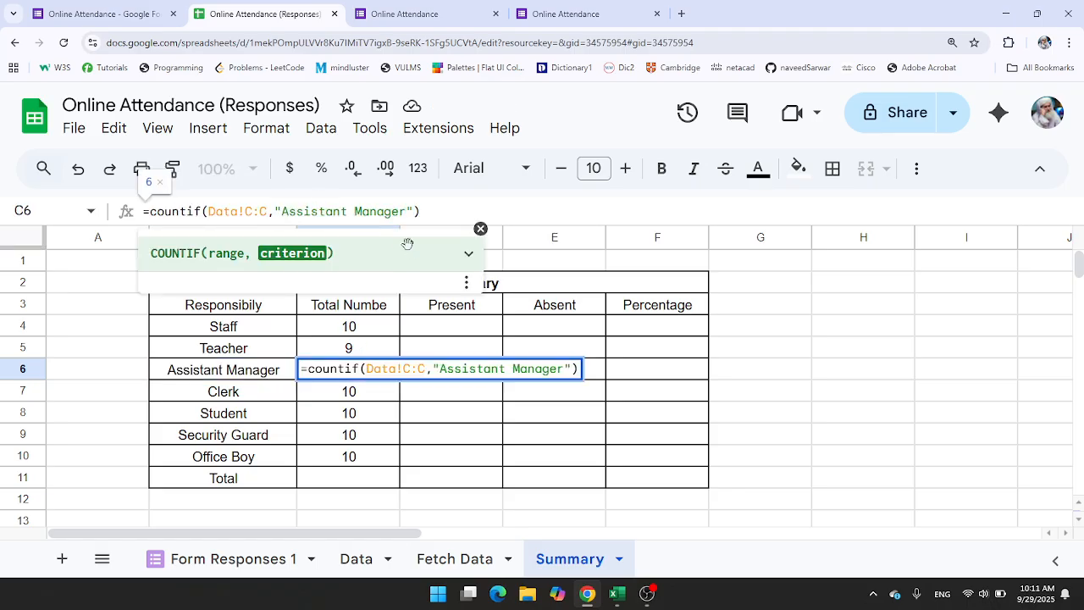
pyautogui.press('Return')
# Step: Copy the label Clerk from B7 and use it as the criterion of the COUNTIF formula in C7
pyautogui.click(246, 391)
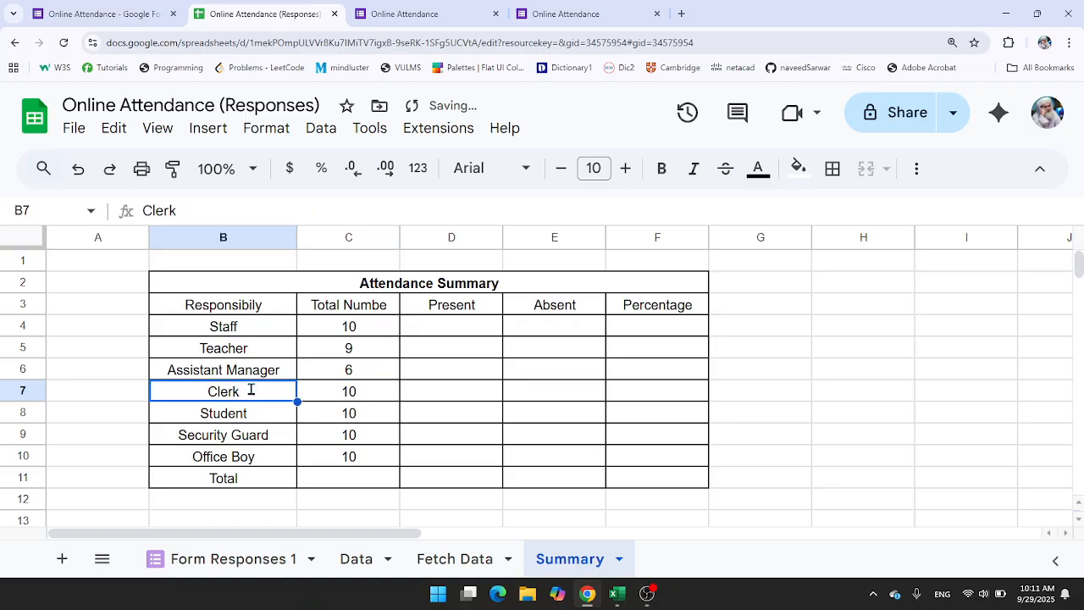
pyautogui.doubleClick(250, 389)
pyautogui.doubleClick(251, 389)
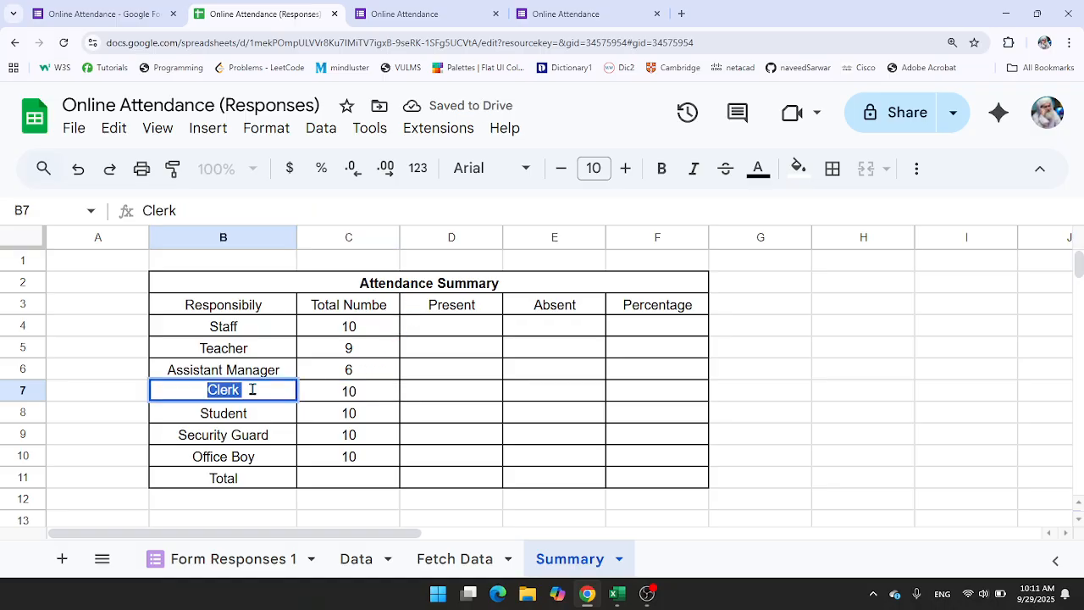
pyautogui.click(351, 386)
pyautogui.moveTo(281, 211); pyautogui.dragTo(319, 211)
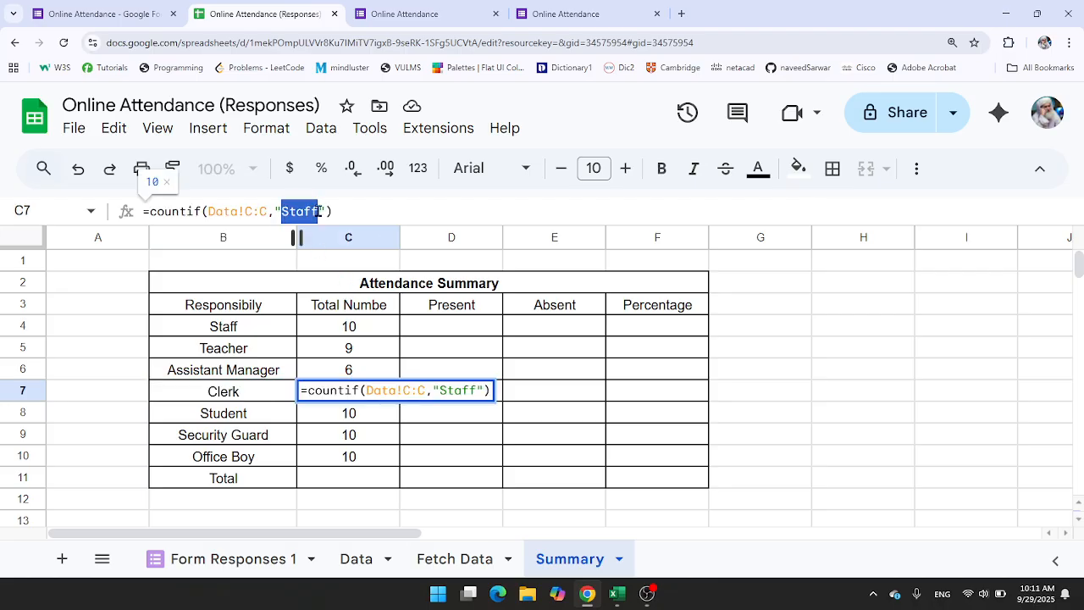
pyautogui.hotkey('ctrl', 'v')
pyautogui.press('Return')
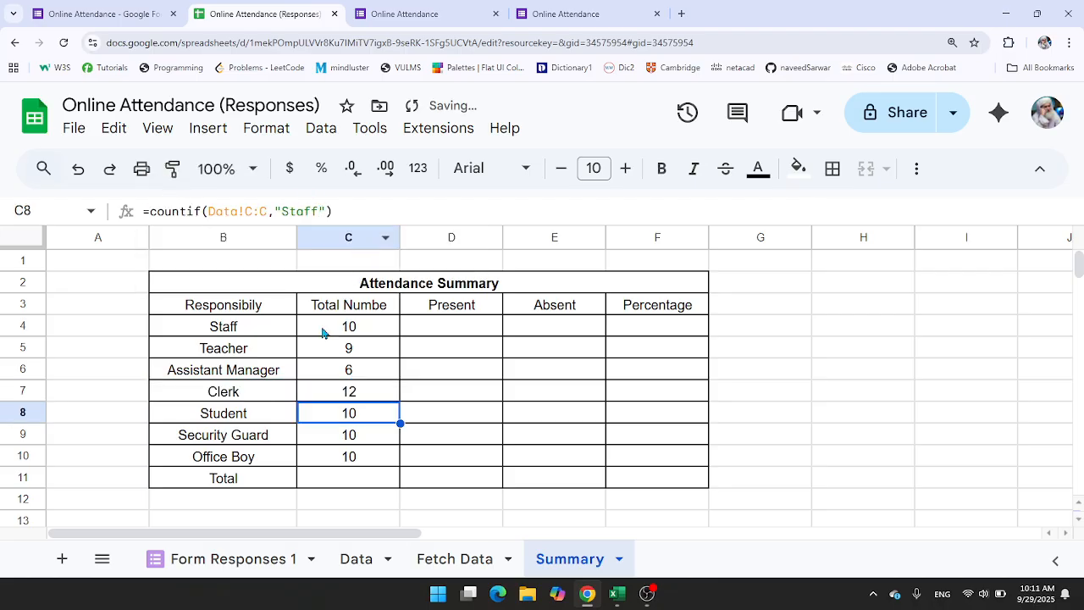
# Step: Copy the label Student from B8 and use it as the criterion of the COUNTIF formula in C8
pyautogui.click(241, 415)
pyautogui.click(212, 213)
pyautogui.doubleClick(205, 214)
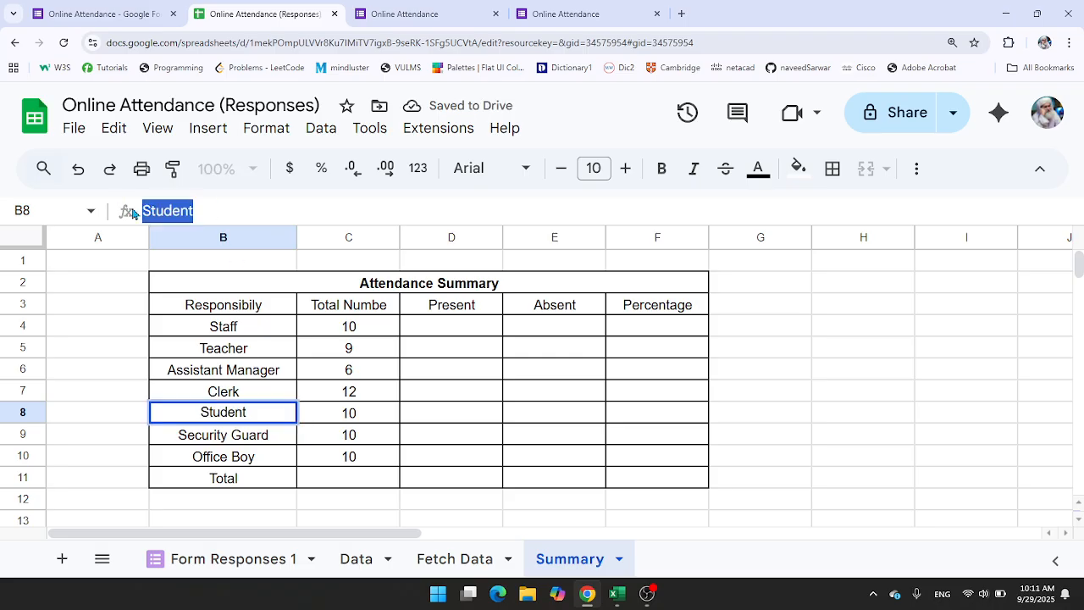
pyautogui.click(349, 415)
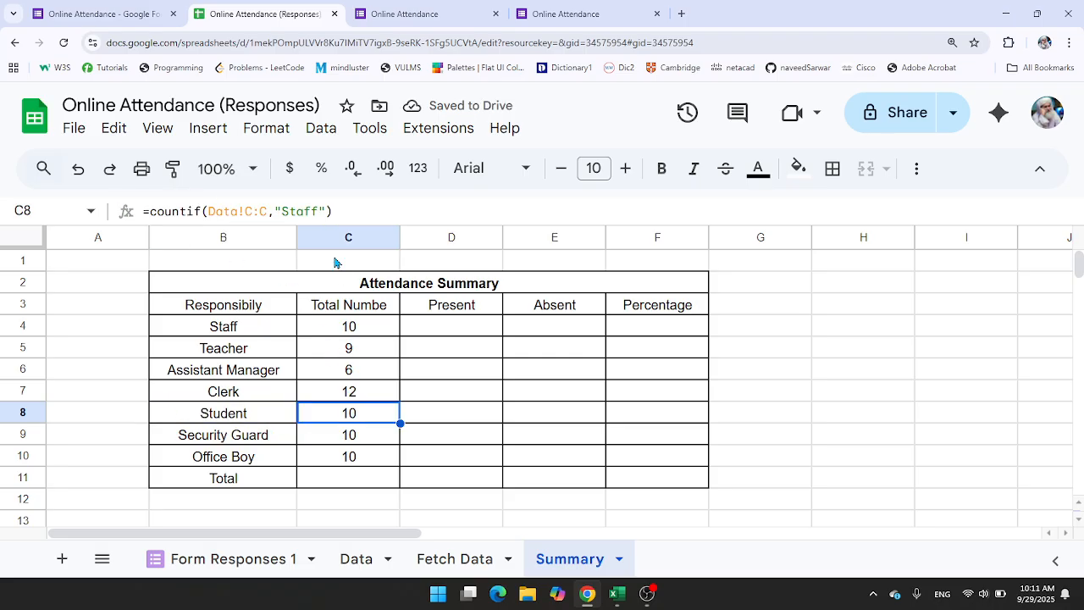
pyautogui.click(291, 211)
pyautogui.moveTo(282, 211); pyautogui.dragTo(319, 211)
pyautogui.write('Student')
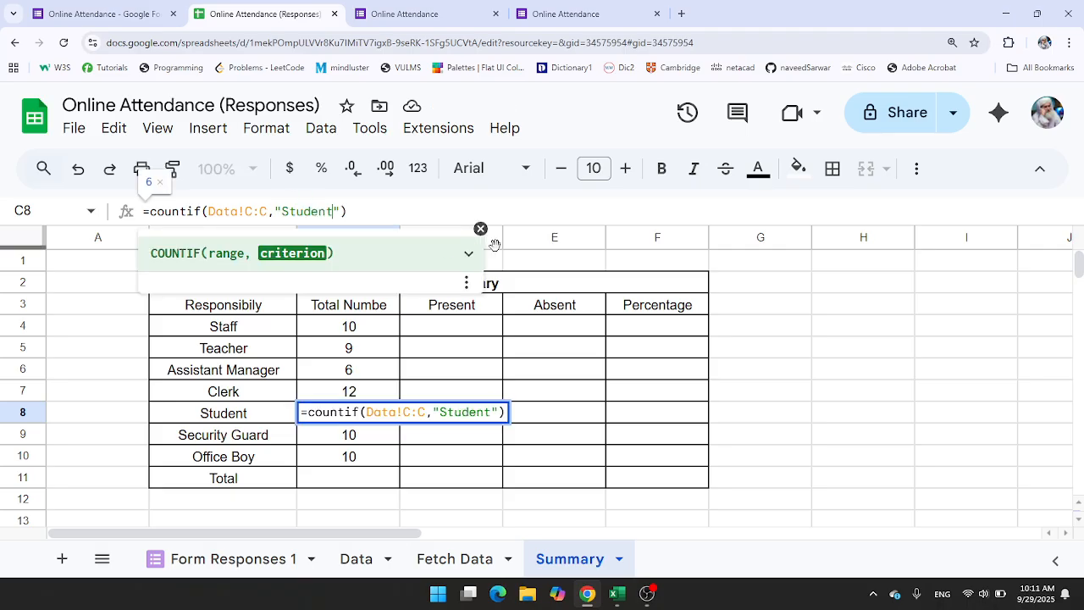
pyautogui.press('Return')
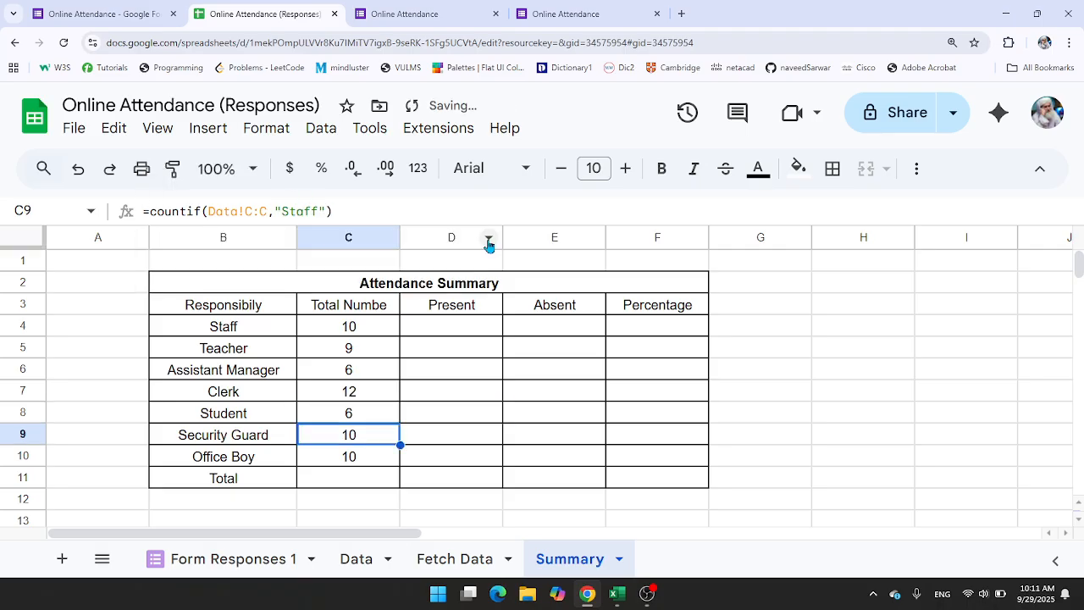
# Step: Copy the label Security Guard from B9 and use it as the criterion of the COUNTIF formula in C9
pyautogui.click(269, 433)
pyautogui.doubleClick(269, 433)
pyautogui.hotkey('ctrl', 'a')
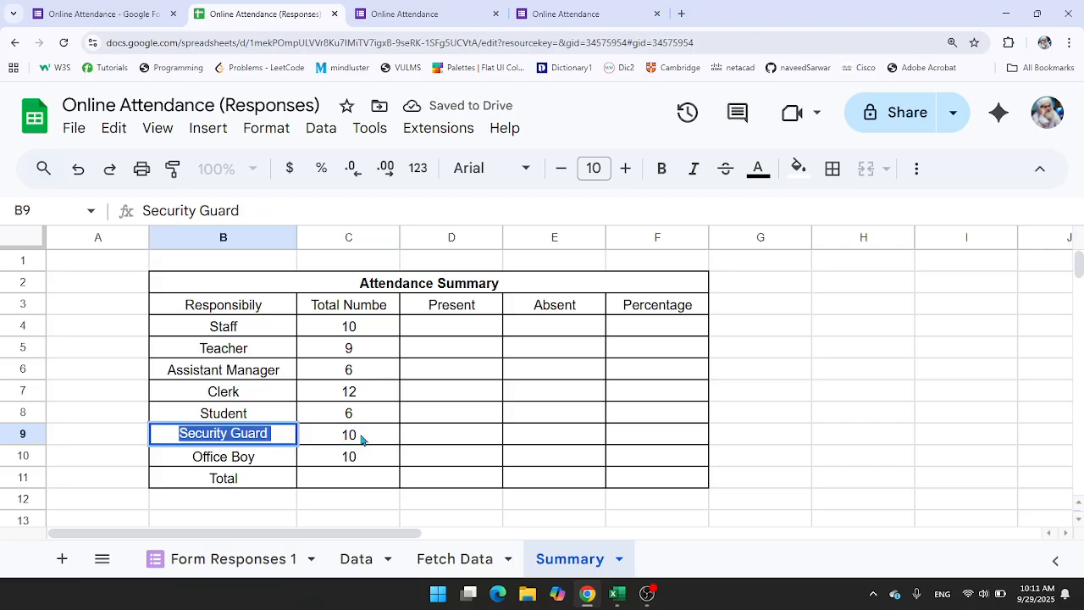
pyautogui.press('Tab')
pyautogui.moveTo(283, 211); pyautogui.dragTo(321, 211)
pyautogui.hotkey('ctrl', 'v')
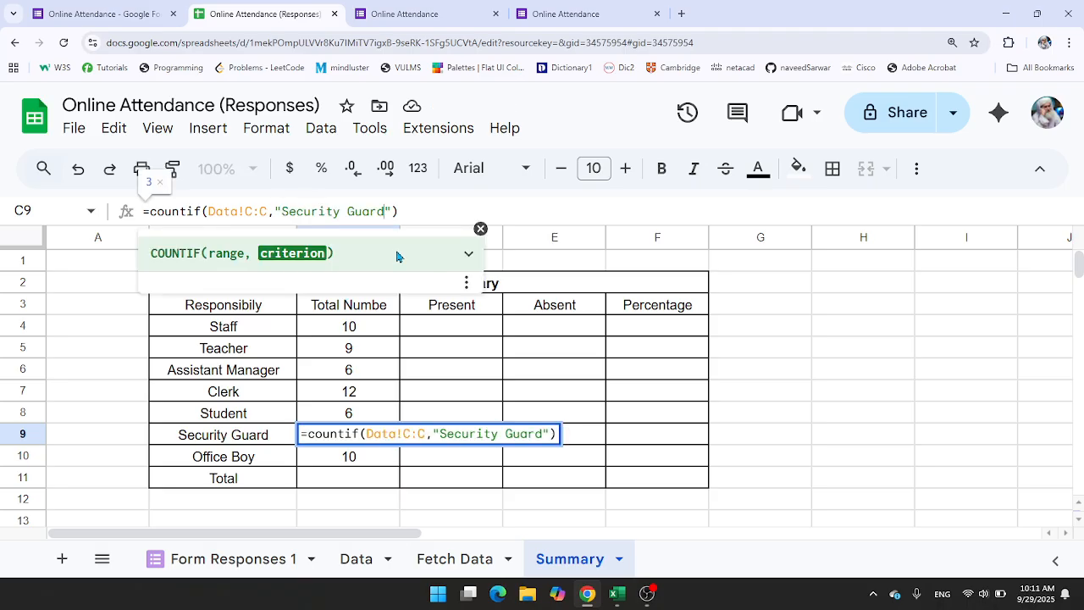
pyautogui.press('Return')
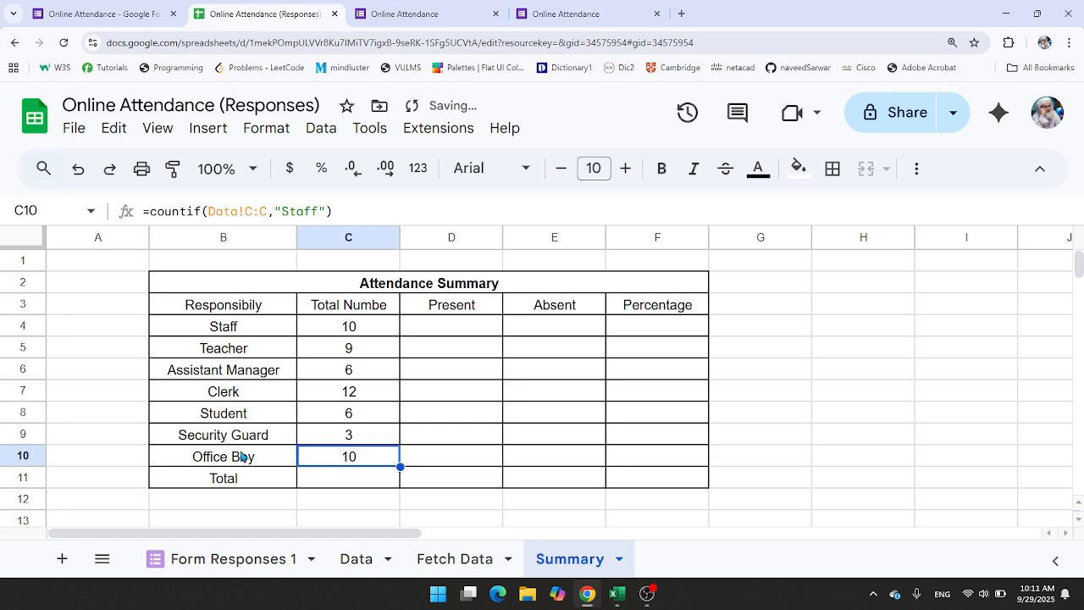
# Step: Copy the label Office Boy from B10 and use it as the criterion of the COUNTIF formula in C10
pyautogui.click(242, 455)
pyautogui.doubleClick(243, 455)
pyautogui.hotkey('ctrl', 'a')
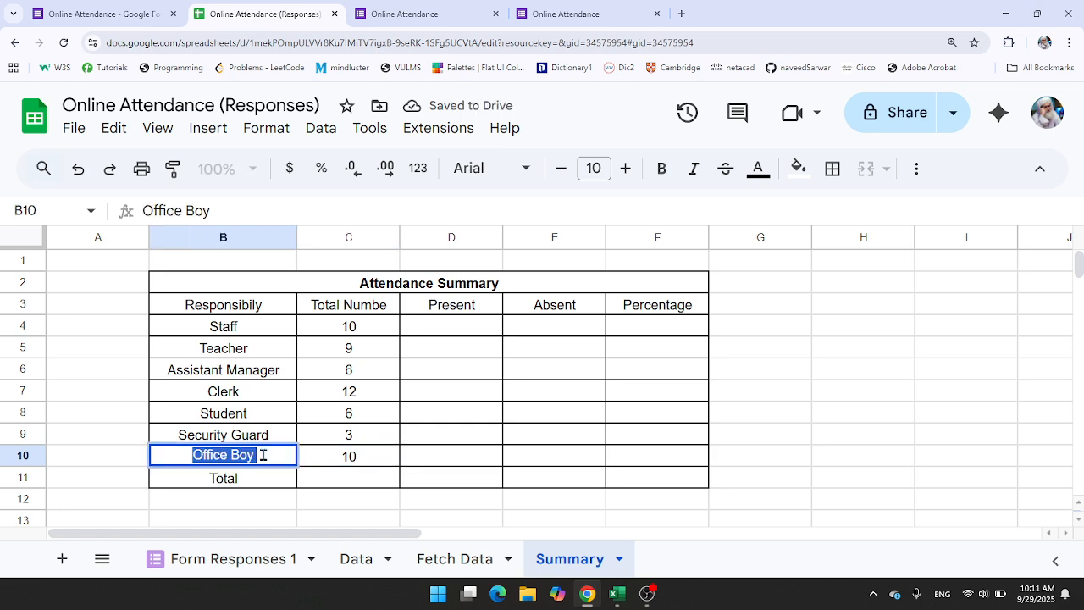
pyautogui.click(355, 458)
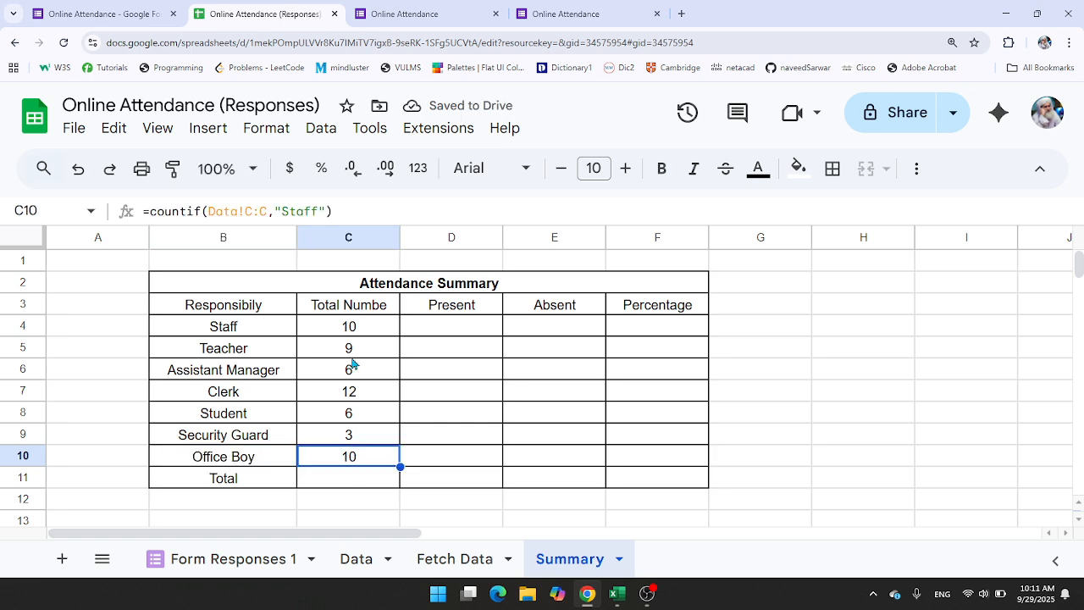
pyautogui.click(284, 211)
pyautogui.moveTo(284, 211); pyautogui.dragTo(320, 211)
pyautogui.hotkey('ctrl', 'v')
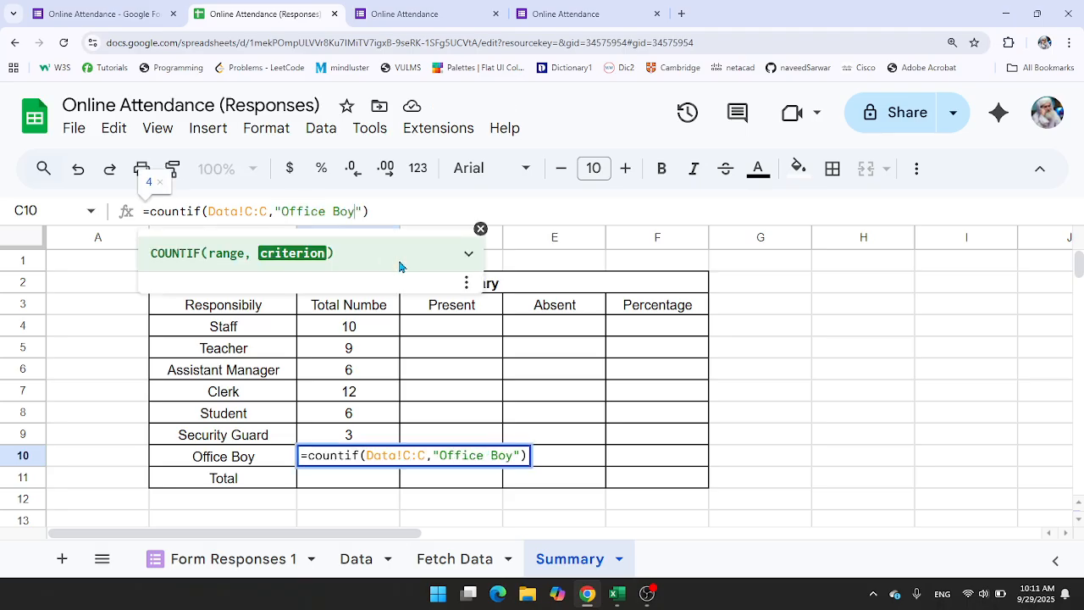
pyautogui.press('Return')
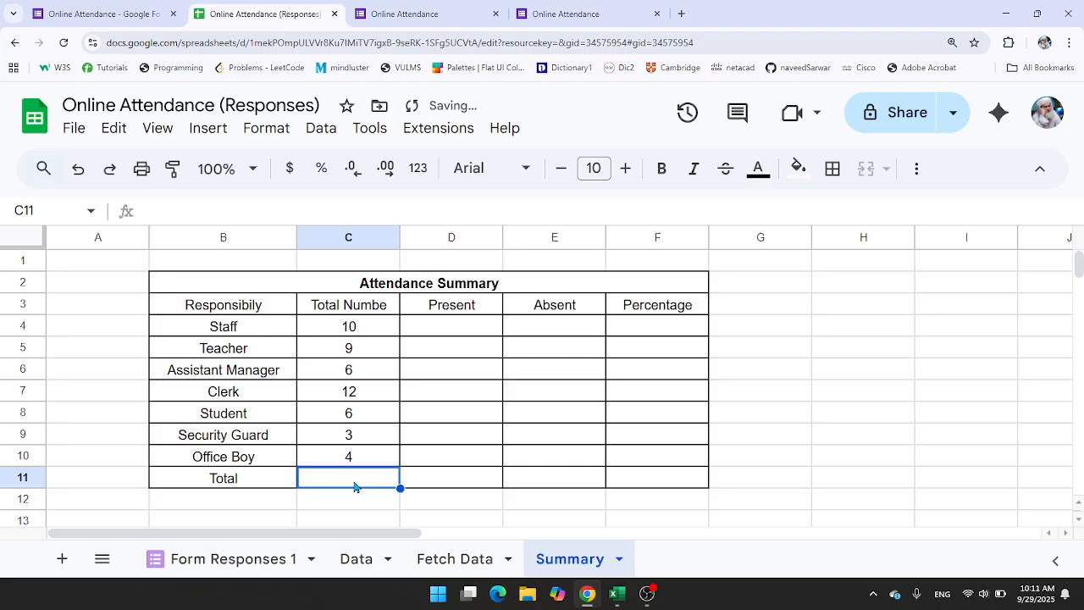
# Step: Total the role counts in C11 with the formula =SUM(C4:C10)
pyautogui.write('=sum(')
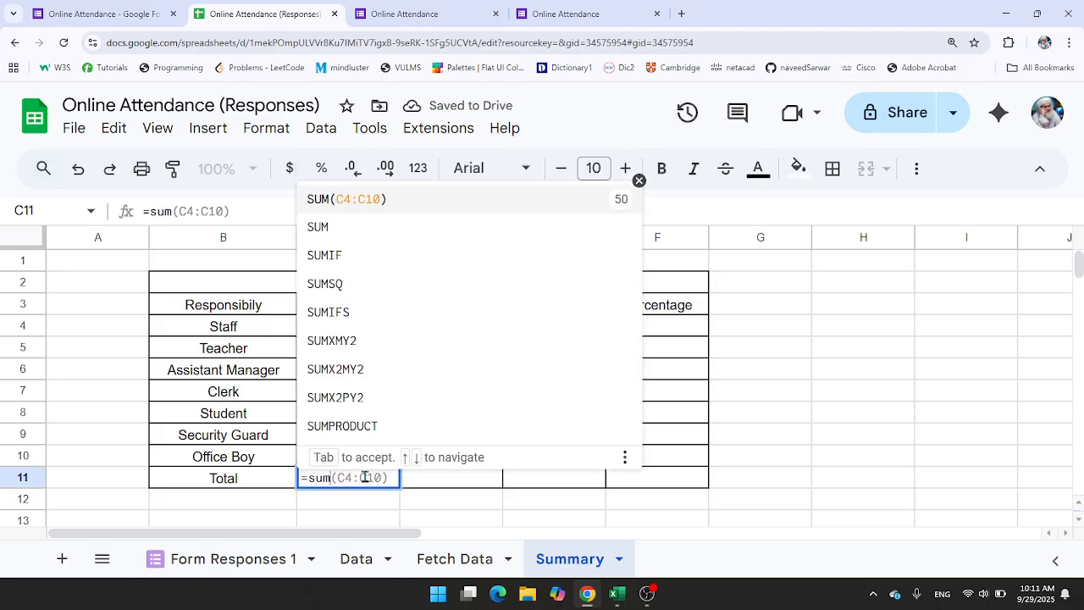
pyautogui.press('Tab')
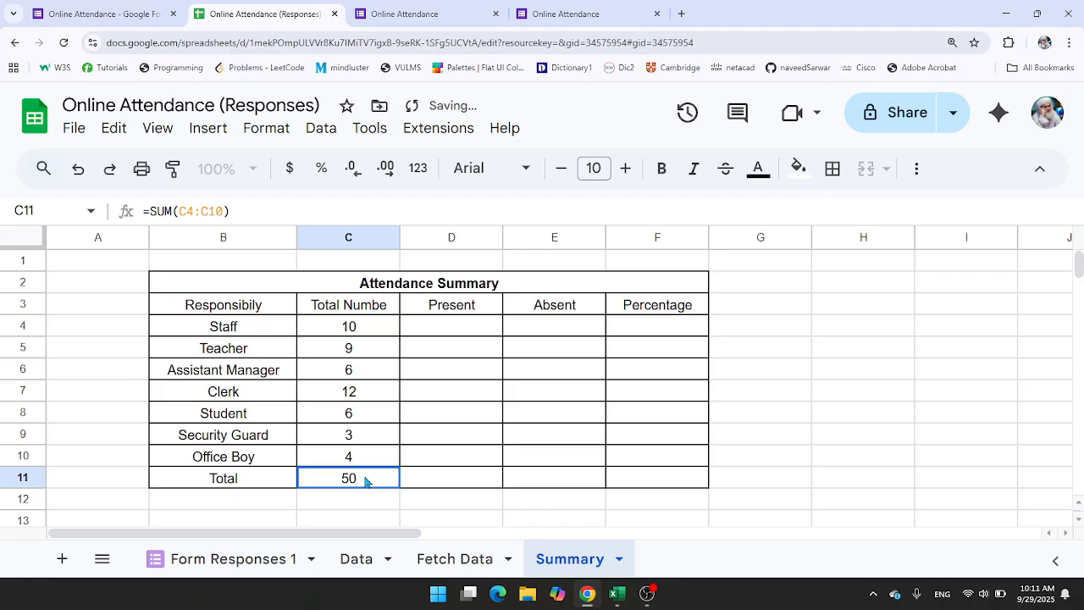
# Step: Check the Summary total in column C against the number of IDs in column A of the Data sheet, and return to Summary
pyautogui.click(361, 332)
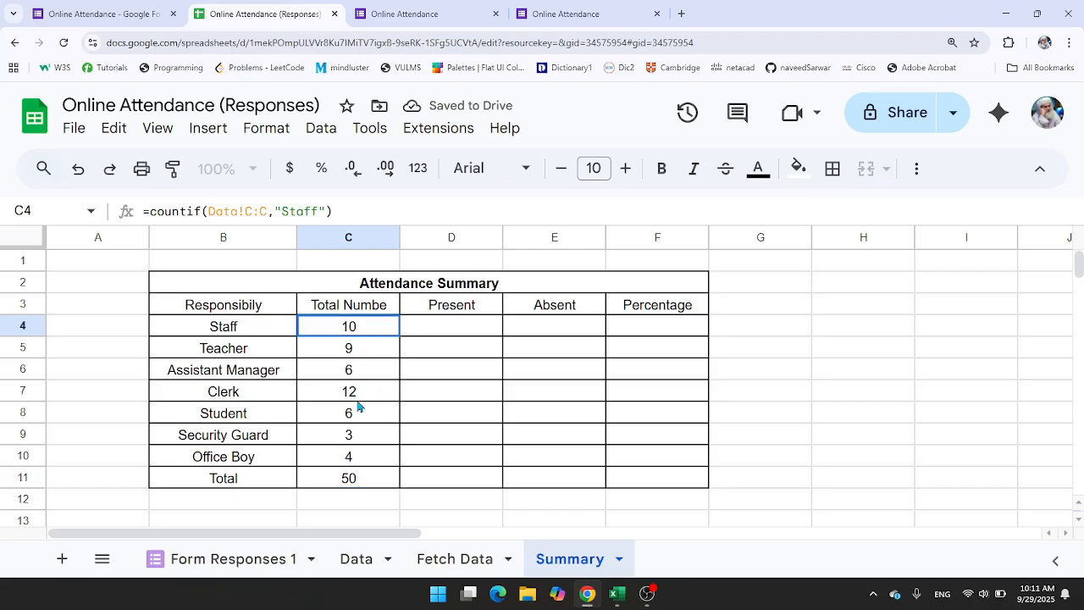
pyautogui.hotkey('shift', 'Down')
pyautogui.hotkey('shift', 'Down')
pyautogui.hotkey('shift', 'Down')
pyautogui.hotkey('shift', 'Down')
pyautogui.hotkey('shift', 'Down')
pyautogui.hotkey('shift', 'Down')
pyautogui.hotkey('shift', 'Down')
pyautogui.click(355, 559)
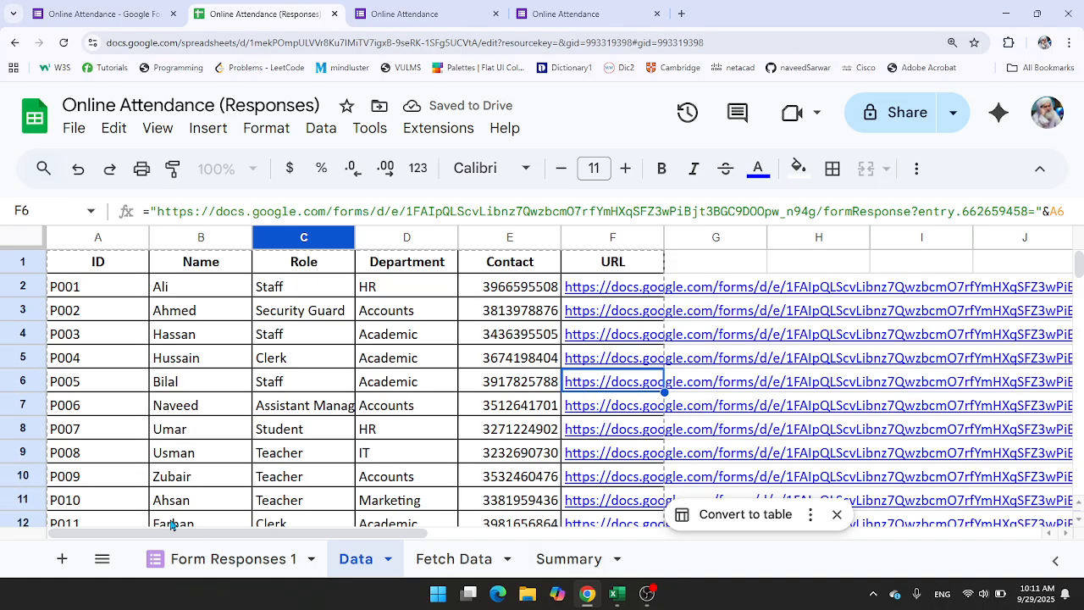
pyautogui.click(76, 288)
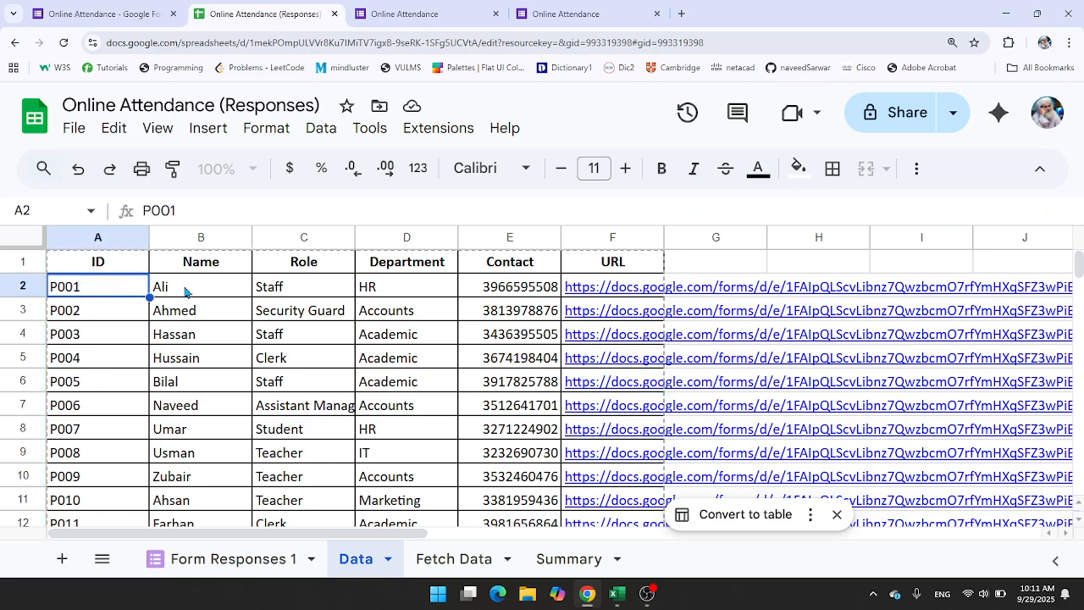
pyautogui.hotkey('ctrl', 'shift', 'Down')
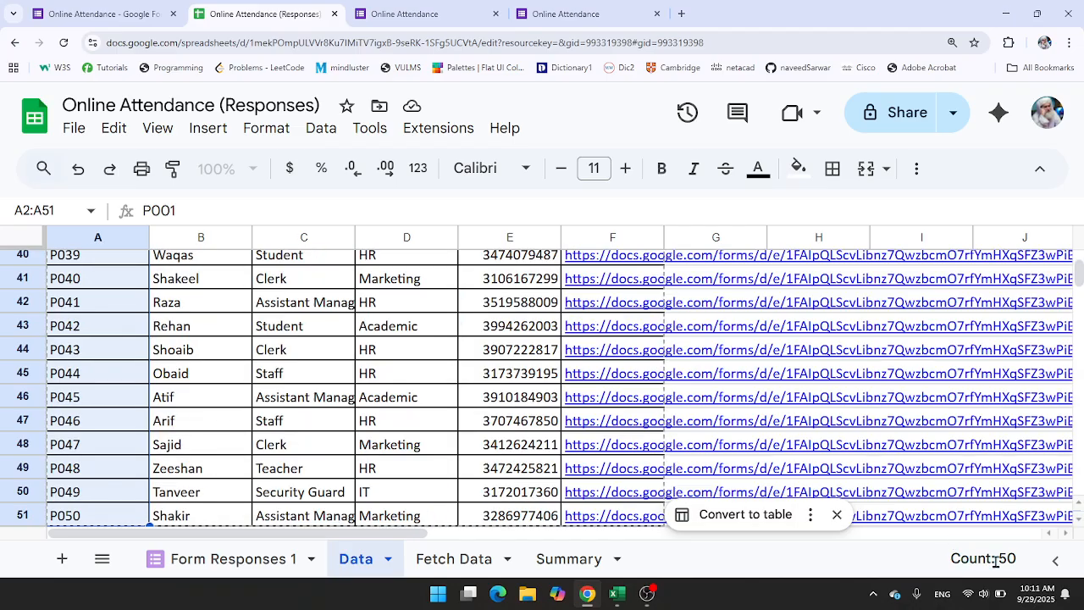
pyautogui.scroll(4, 254, 364)
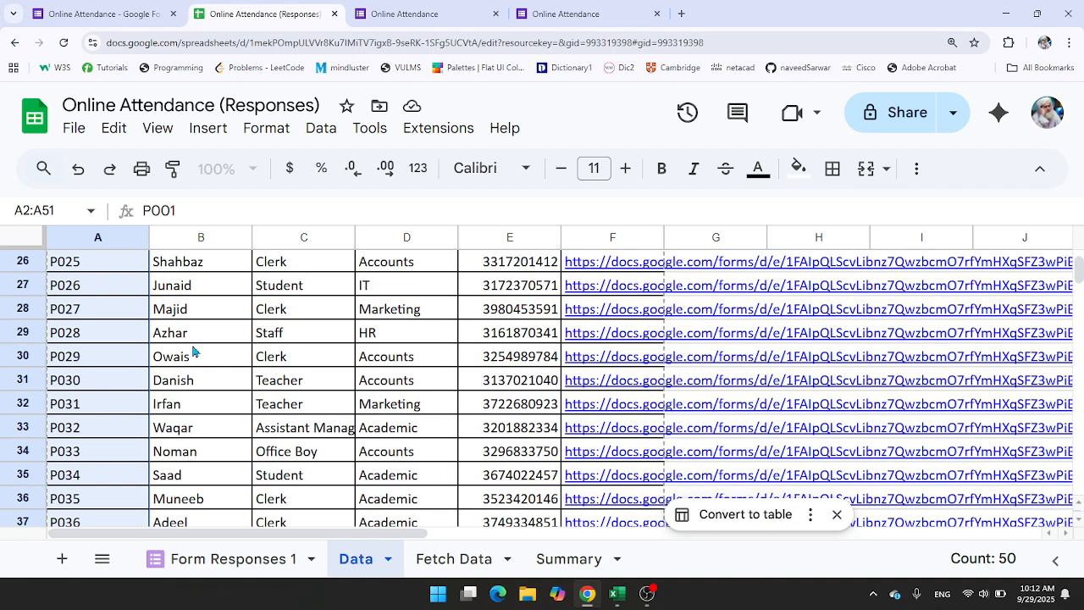
pyautogui.click(193, 335)
pyautogui.scroll(7, 190, 381)
pyautogui.click(181, 343)
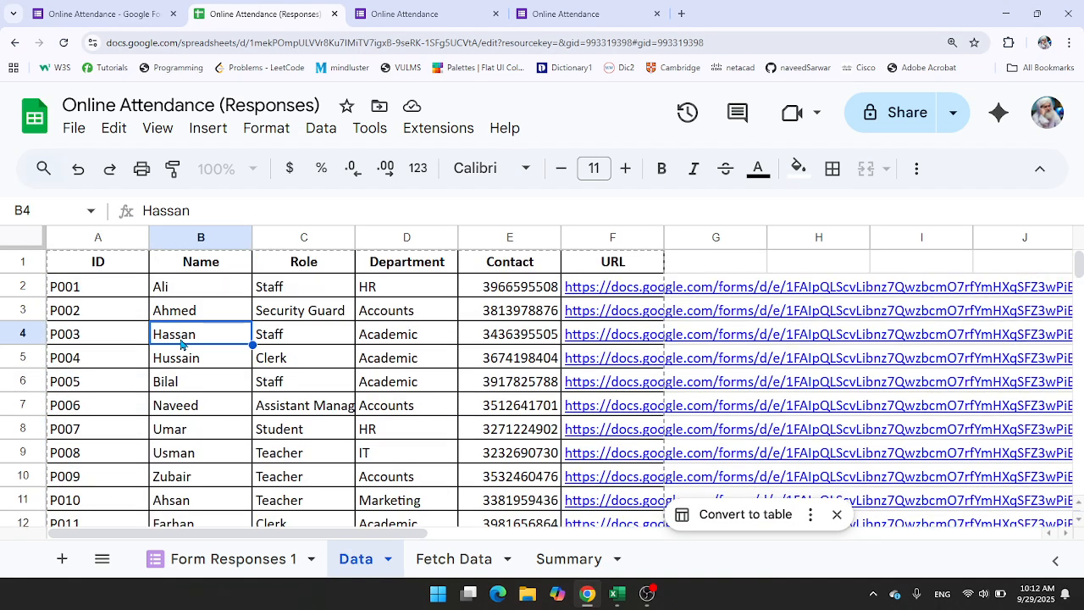
pyautogui.click(569, 567)
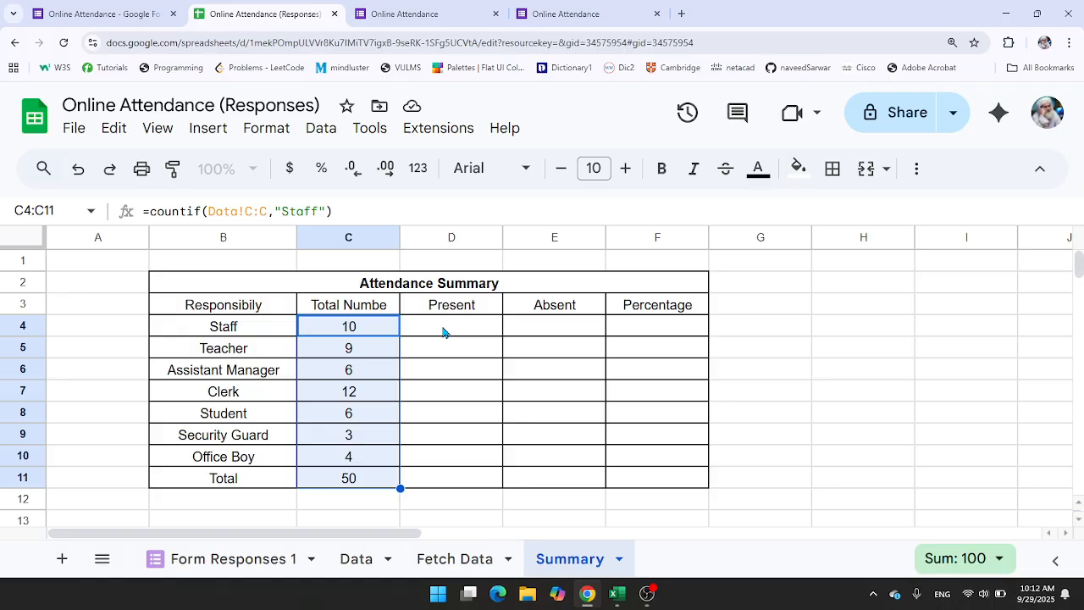
pyautogui.click(445, 330)
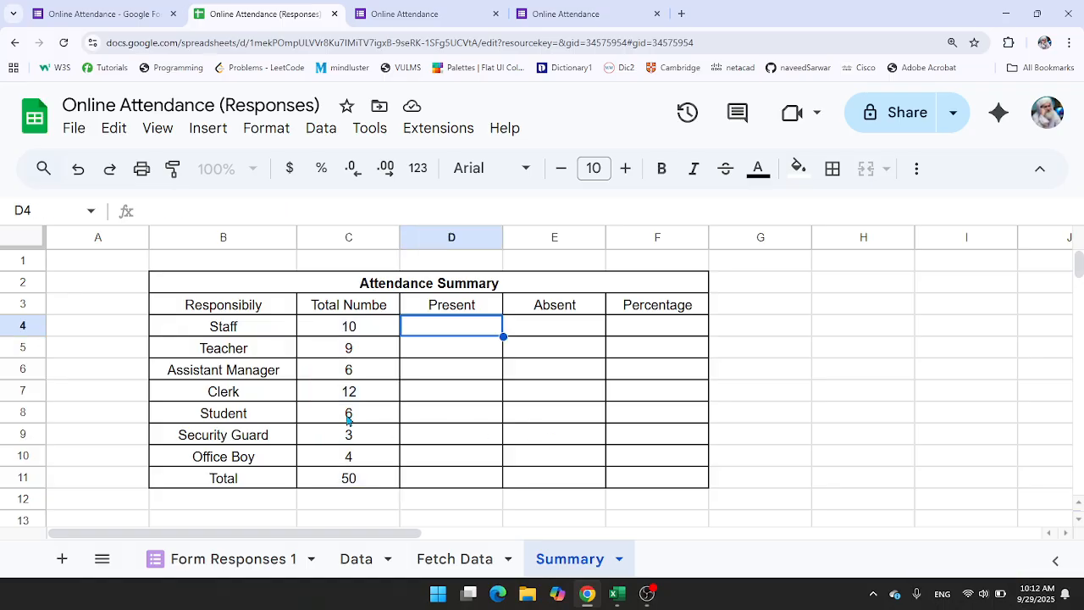
pyautogui.write('=')
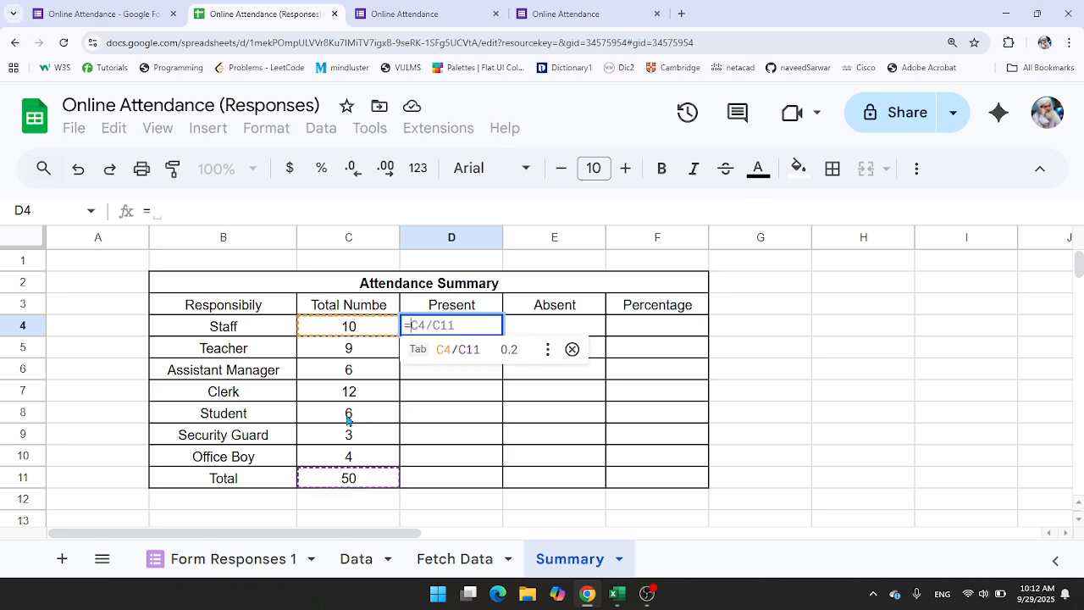
pyautogui.write('coun')
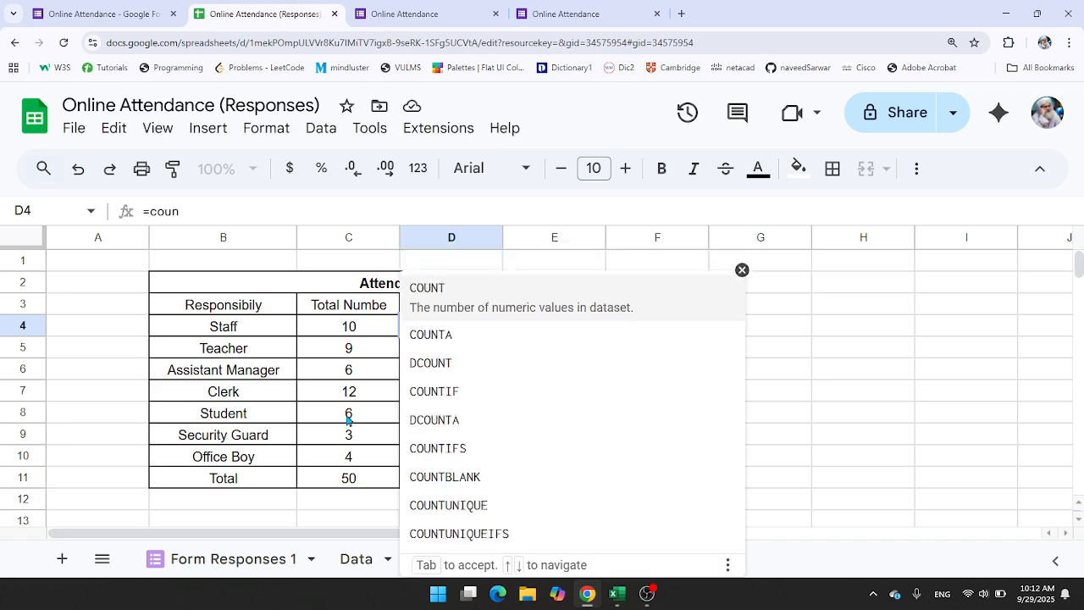
pyautogui.press('BackSpace')
pyautogui.press('BackSpace')
pyautogui.press('BackSpace')
pyautogui.press('BackSpace')
pyautogui.press('BackSpace')
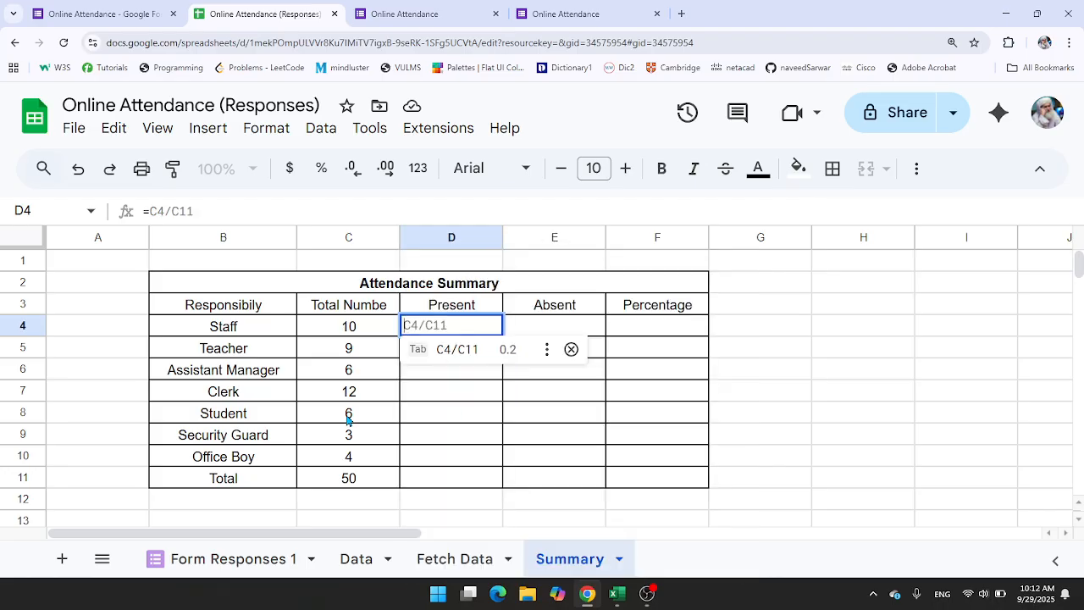
pyautogui.press('Return')
# Step: Copy the label text Staff from cell B4
pyautogui.press('Left')
pyautogui.press('Up')
pyautogui.press('Left')
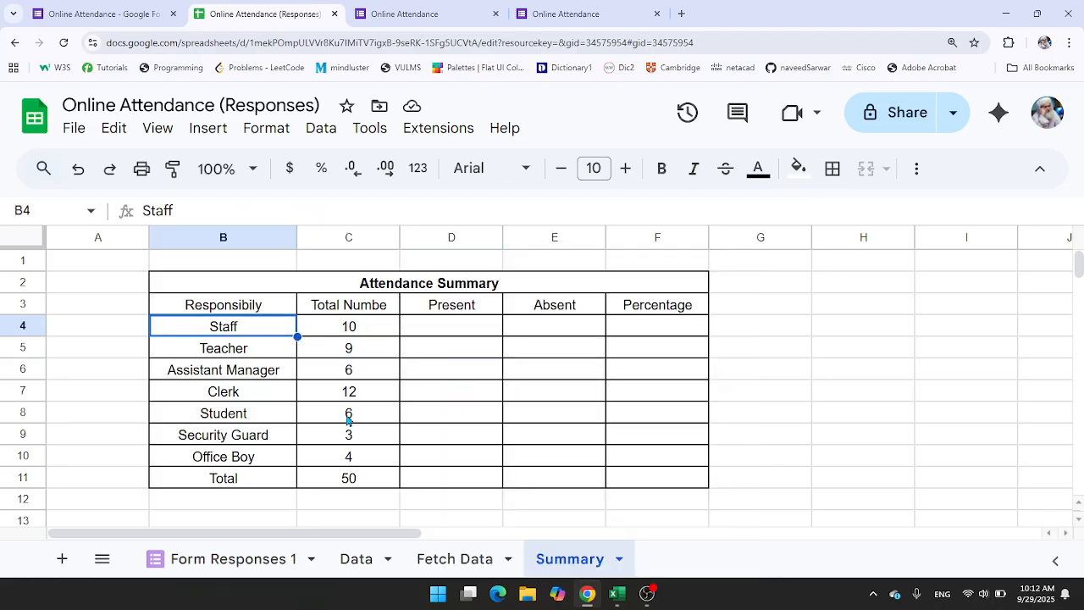
pyautogui.hotkey('ctrl', 'c')
pyautogui.click(218, 219)
pyautogui.doubleClick(218, 219)
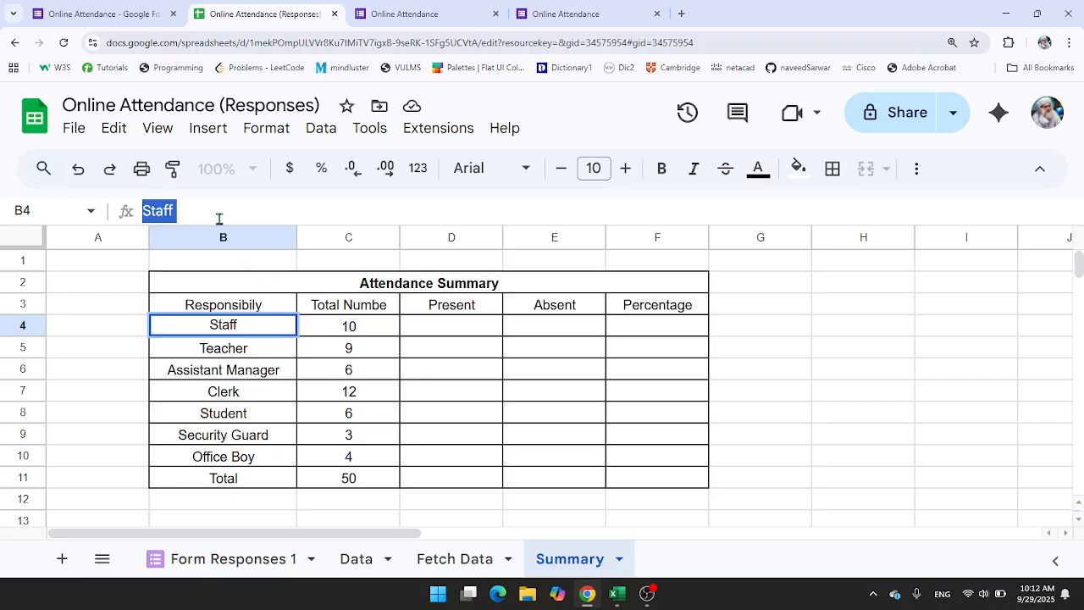
pyautogui.press('Return')
# Step: Count the present Staff in D4 with the formula =COUNTIF('Fetch Data'!D:D,"Staff")
pyautogui.press('Up')
pyautogui.press('Right')
pyautogui.press('Right')
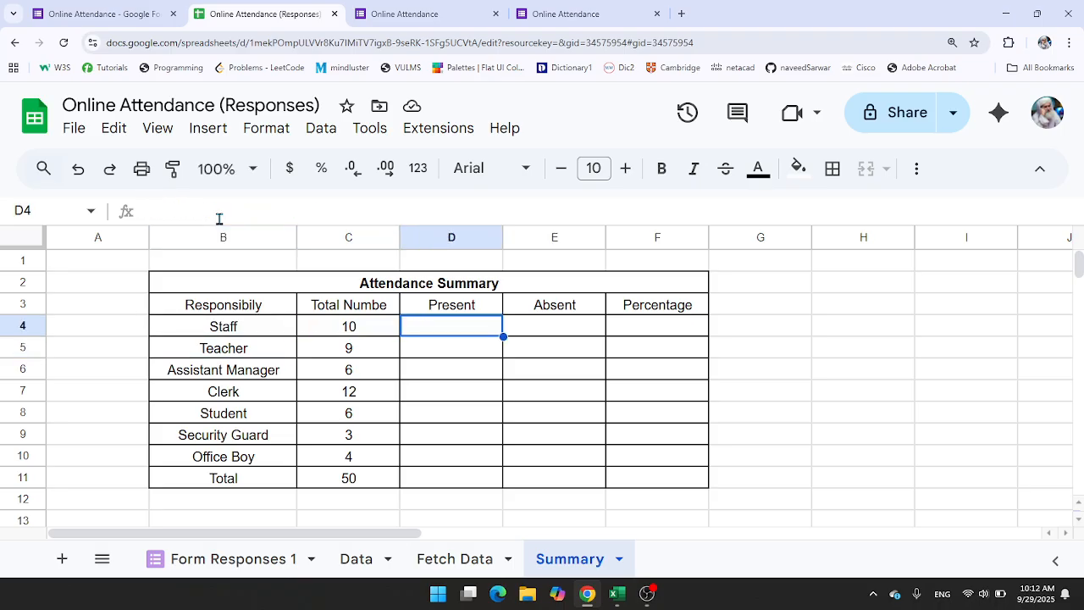
pyautogui.write('=coun')
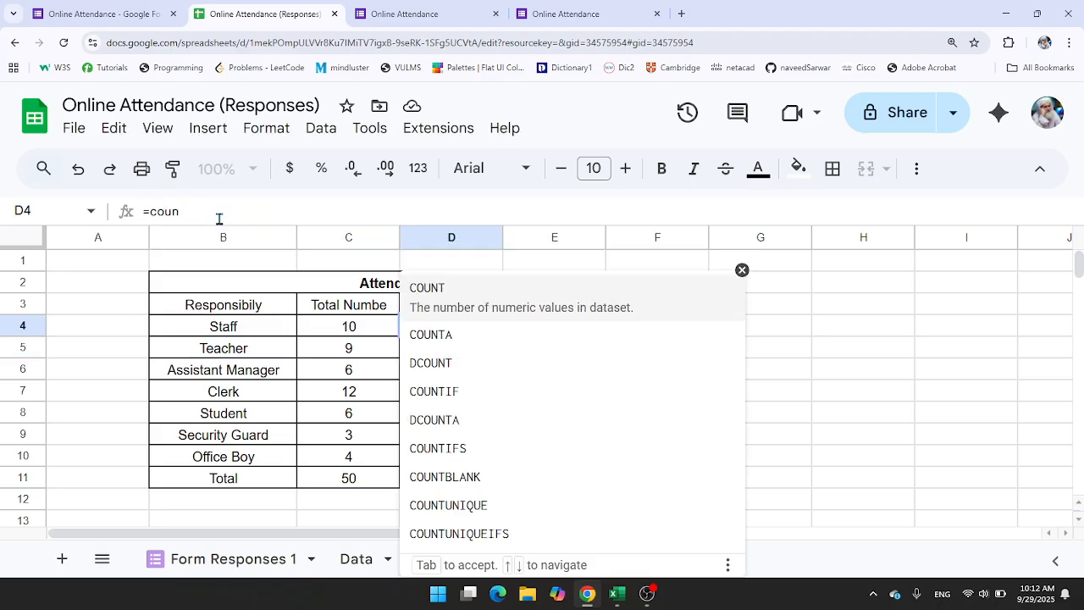
pyautogui.write('tif')
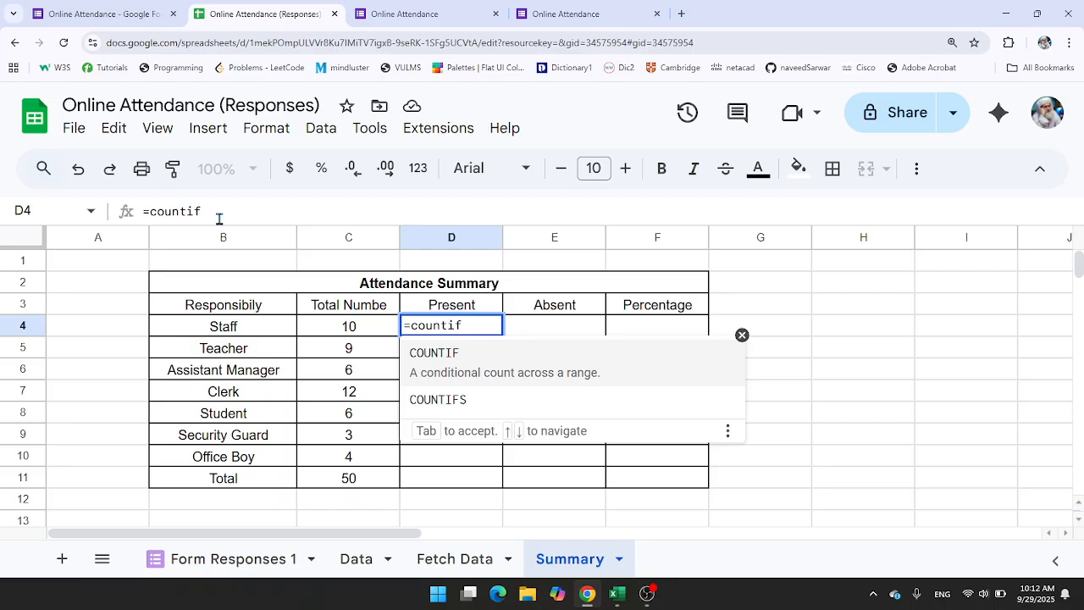
pyautogui.write('(')
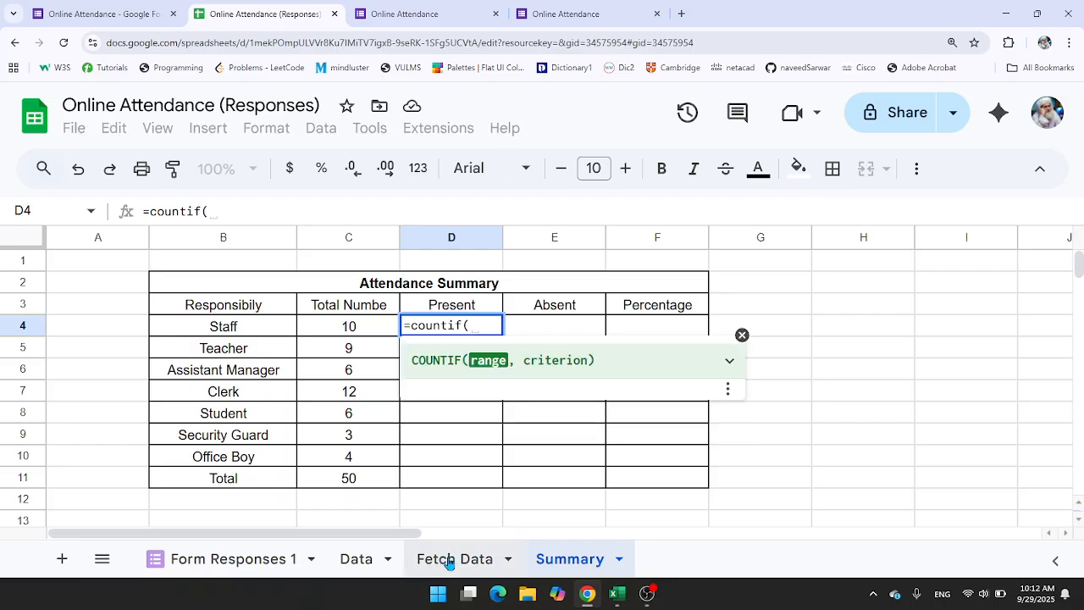
pyautogui.click(409, 544)
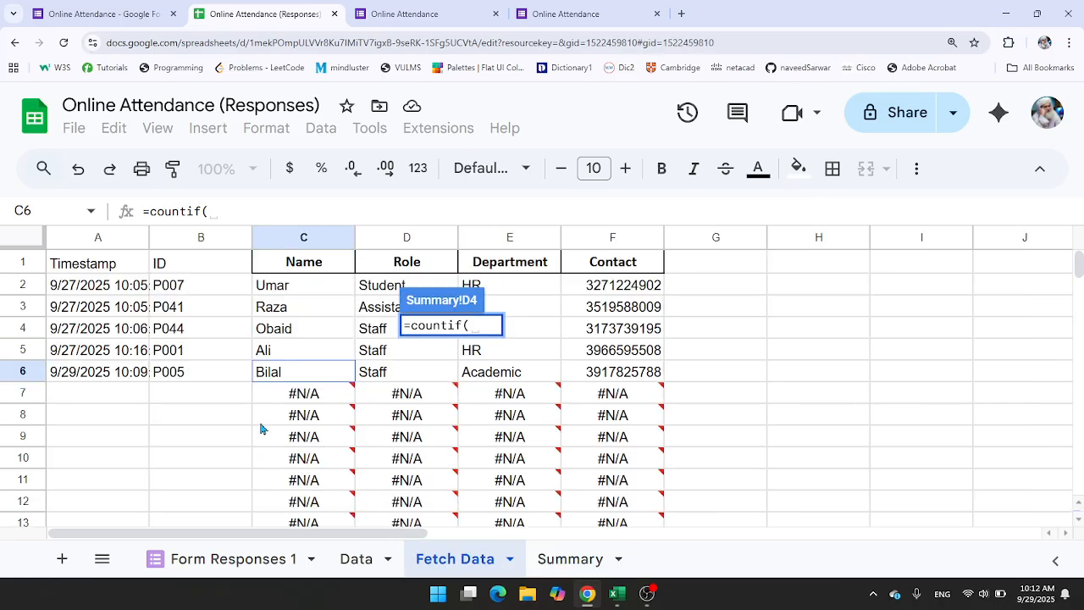
pyautogui.click(407, 241)
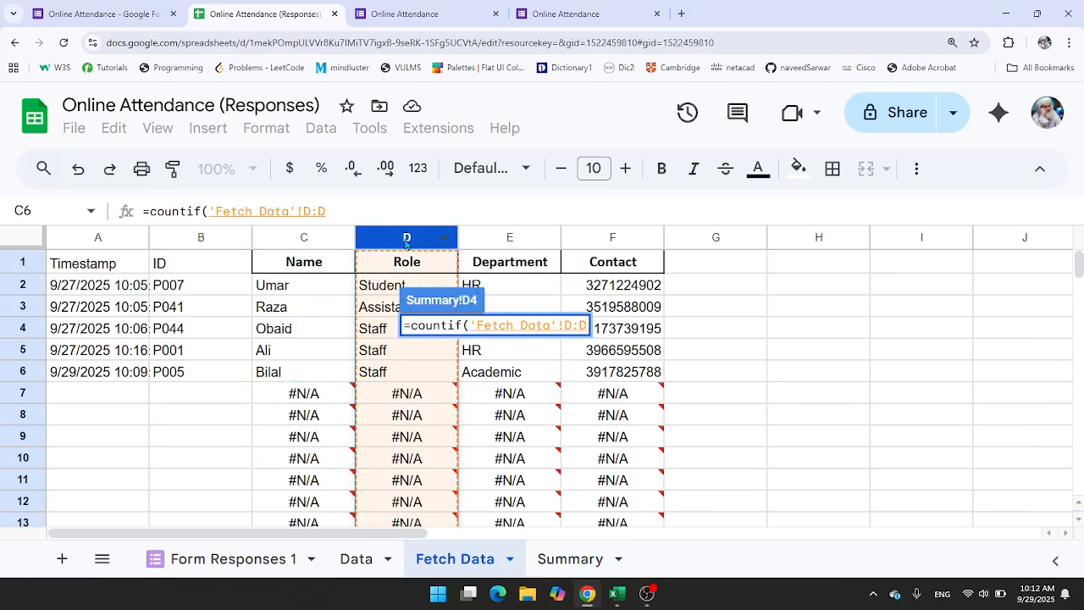
pyautogui.write(',')
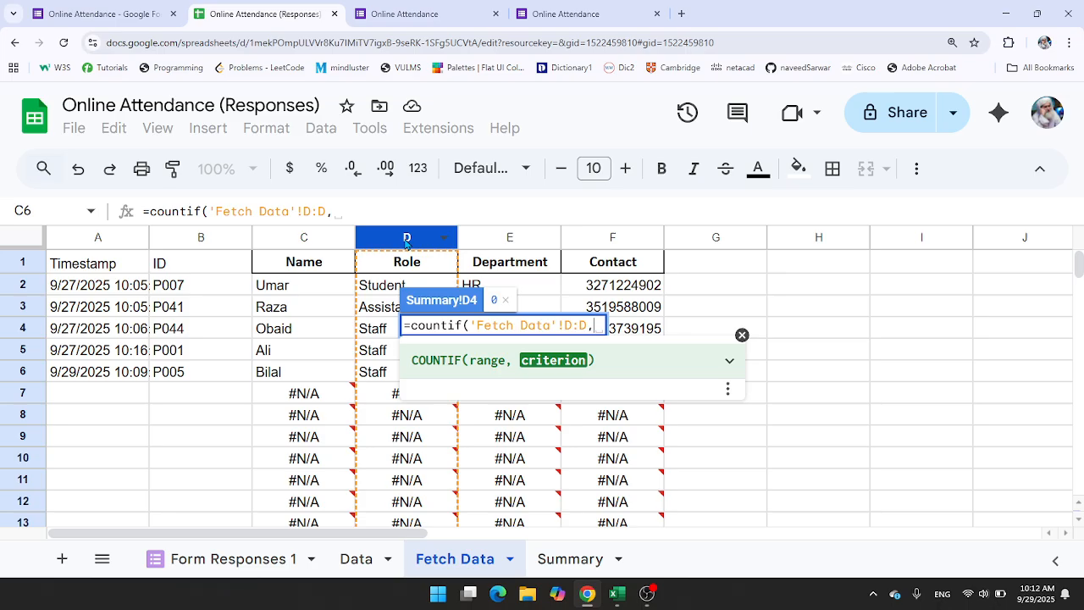
pyautogui.write('"Staff"')
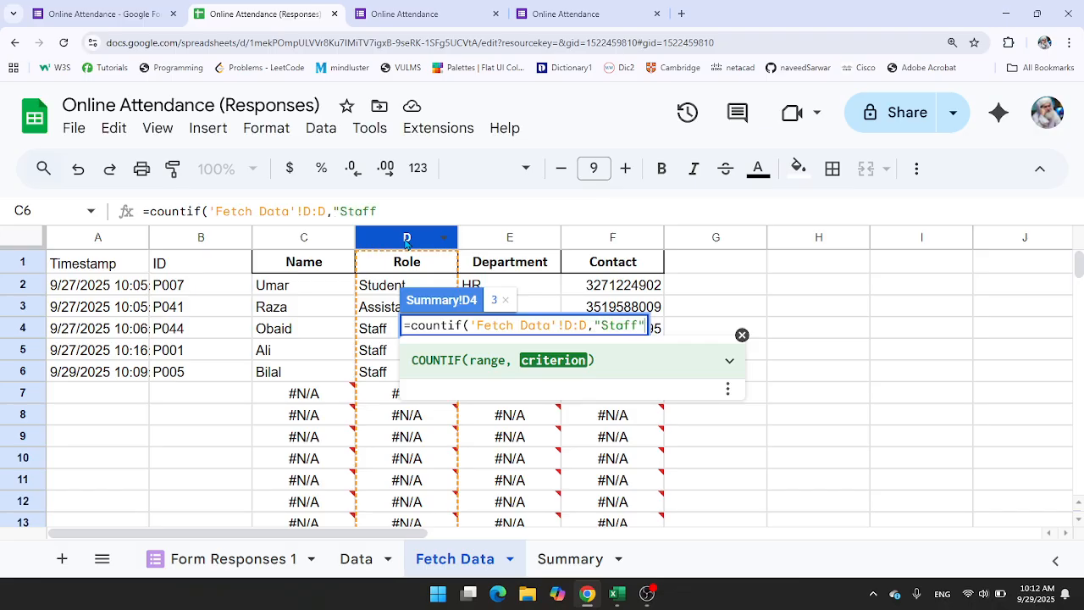
pyautogui.write(')')
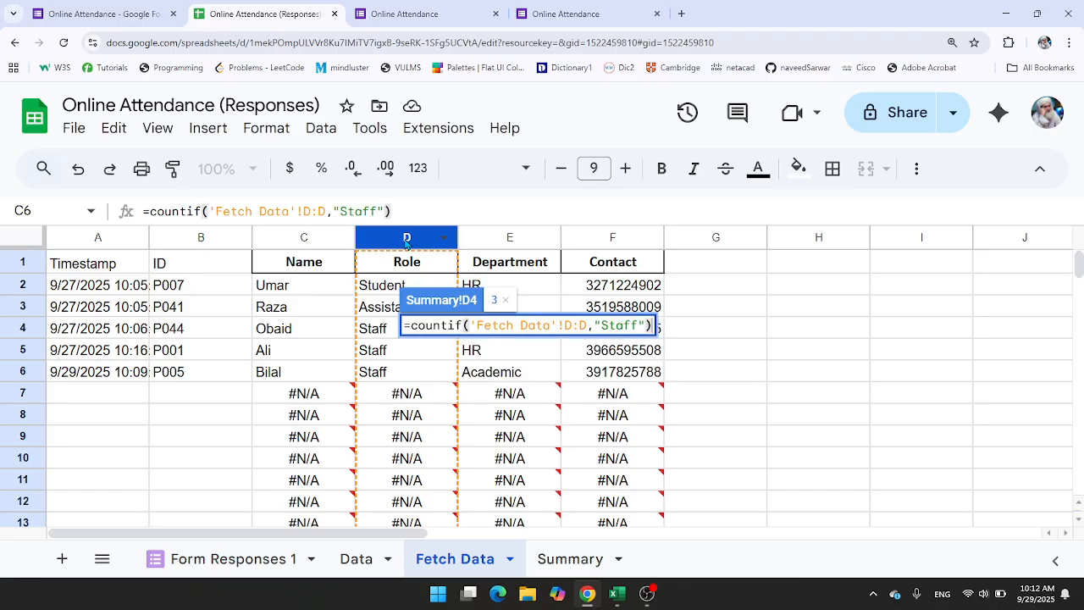
pyautogui.press('Return')
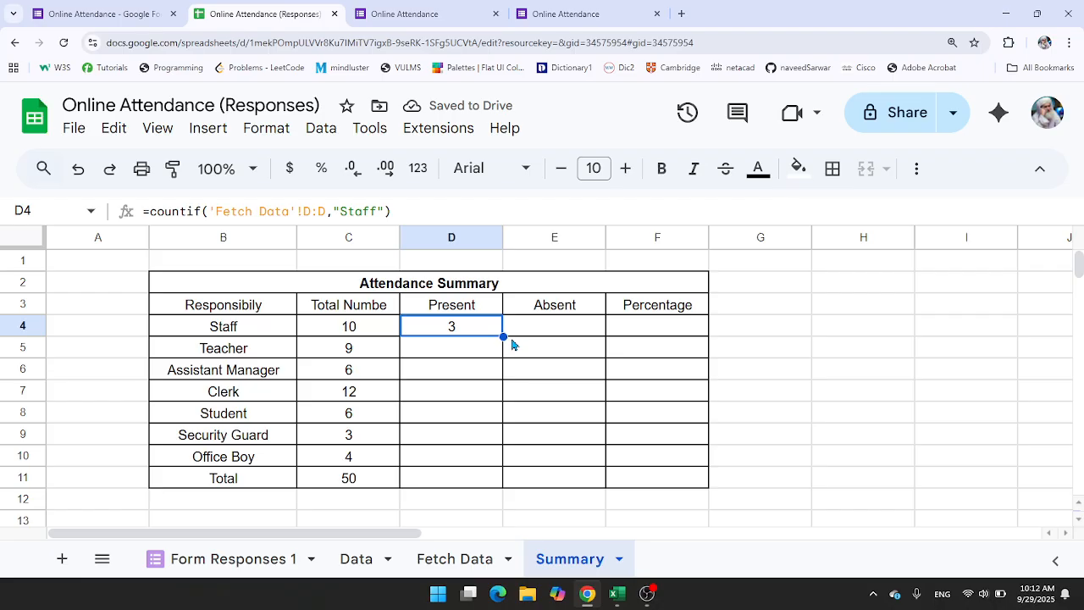
# Step: Copy the Staff count formula from D4 into D5:D10
pyautogui.hotkey('ctrl', 'c')
pyautogui.press('Down')
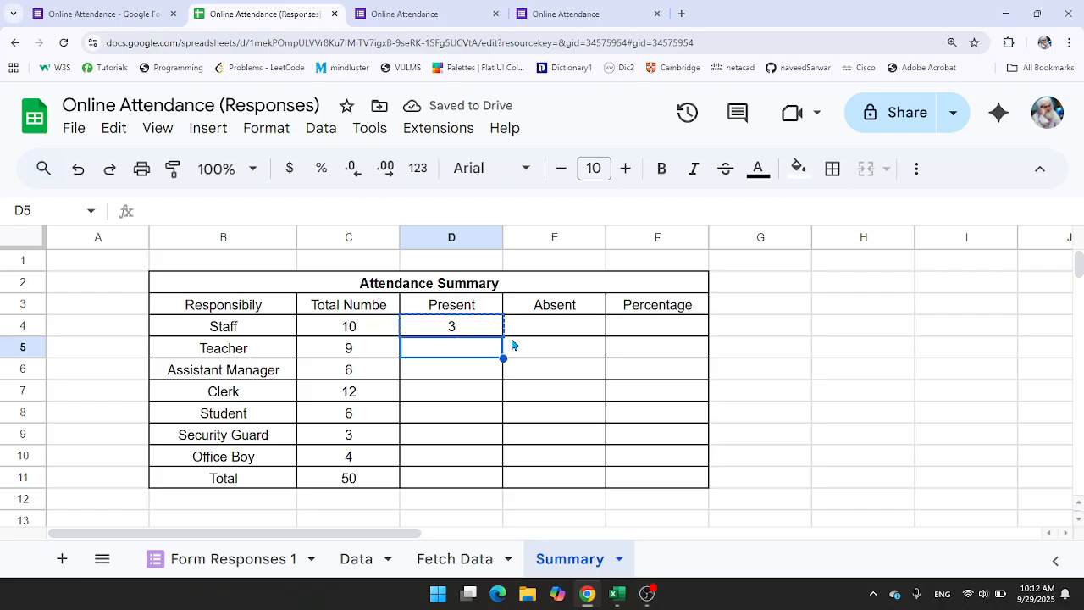
pyautogui.hotkey('shift', 'Down')
pyautogui.hotkey('shift', 'Down')
pyautogui.hotkey('shift', 'Down')
pyautogui.hotkey('shift', 'Down')
pyautogui.hotkey('shift', 'Down')
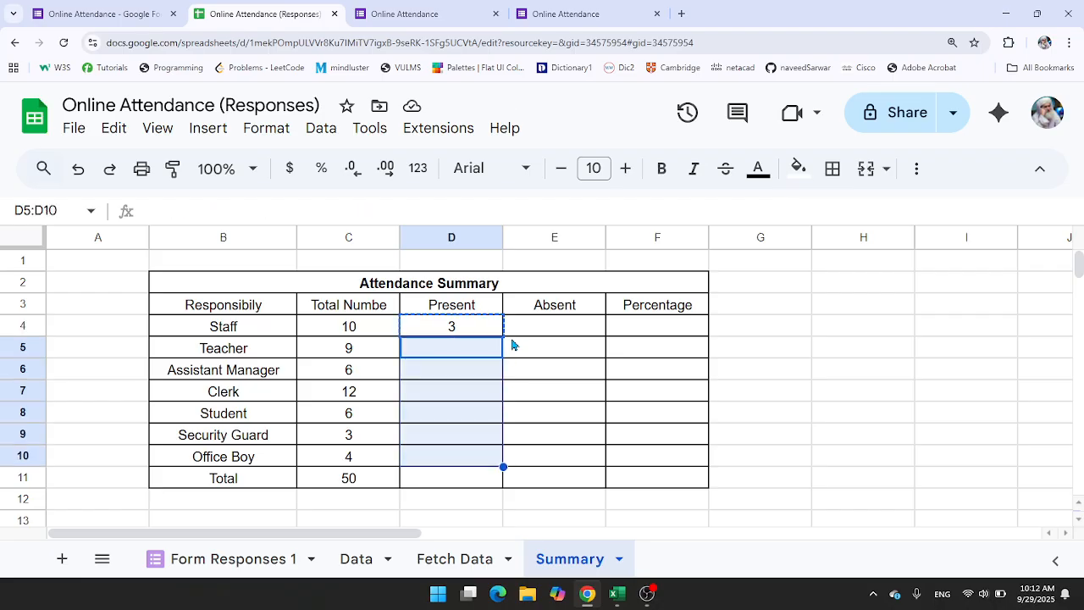
pyautogui.hotkey('ctrl', 'v')
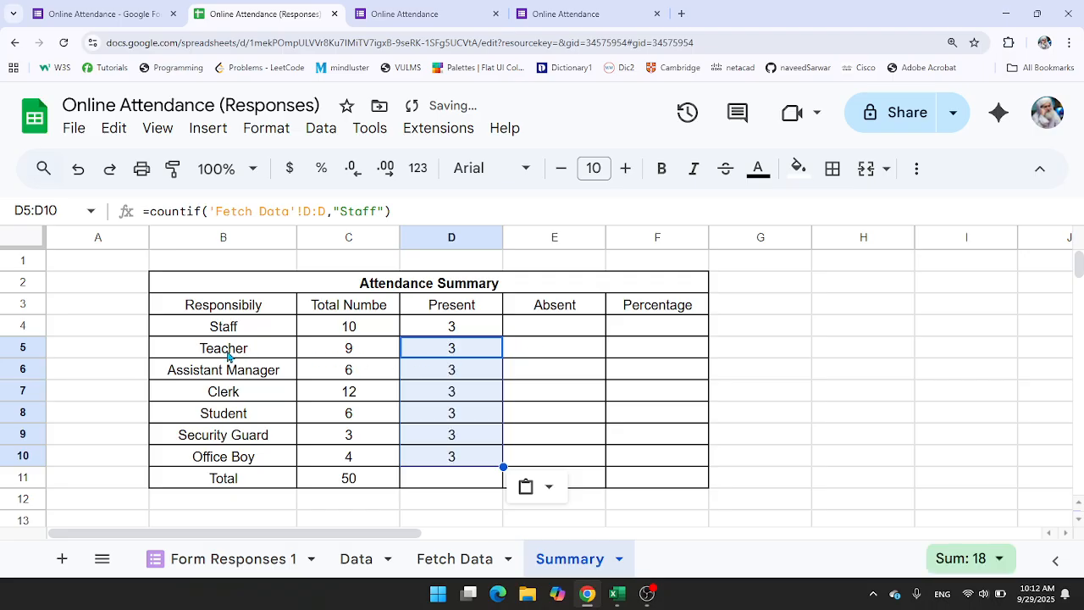
pyautogui.click(227, 352)
pyautogui.doubleClick(227, 352)
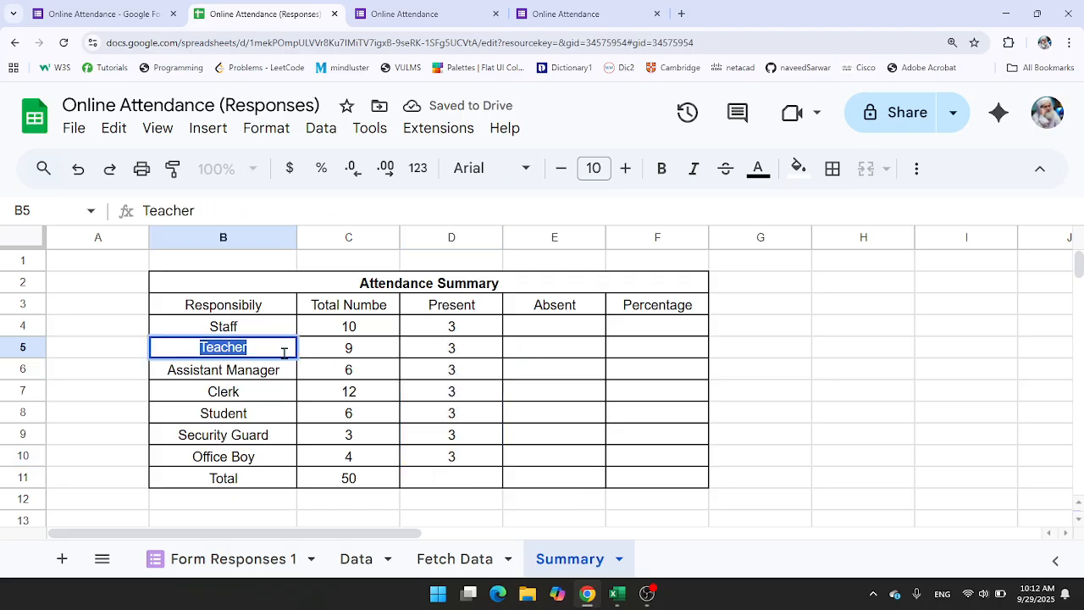
pyautogui.click(458, 353)
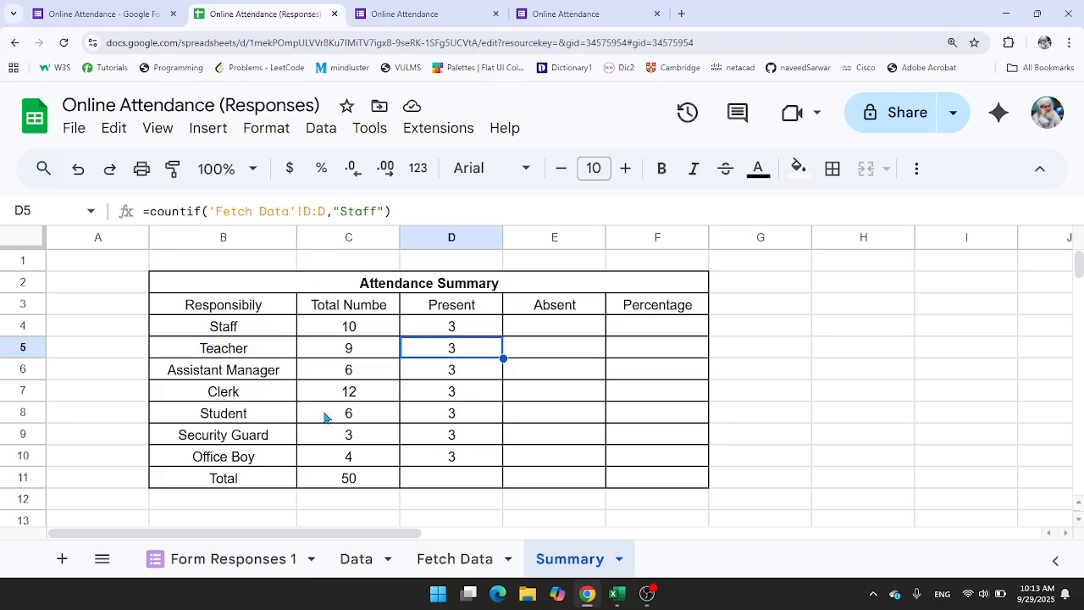
# Step: Copy the role count formulas from C4:C10 into the Present column, D4:D10
pyautogui.click(350, 331)
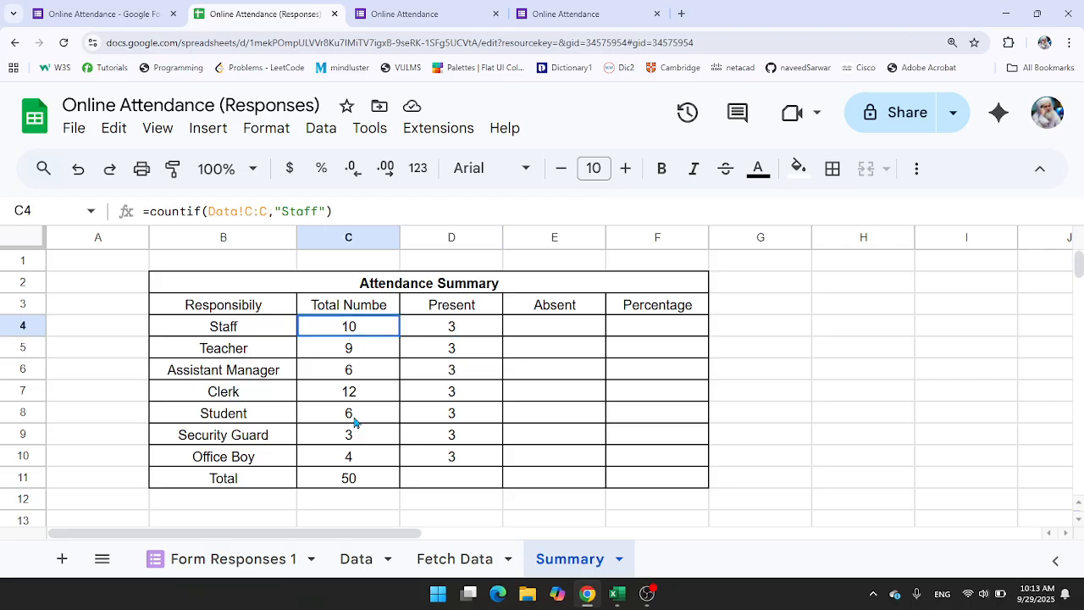
pyautogui.hotkey('shift', 'Down')
pyautogui.keyDown('shift'); pyautogui.click(366, 461); pyautogui.keyUp('shift')
pyautogui.hotkey('ctrl', 'c')
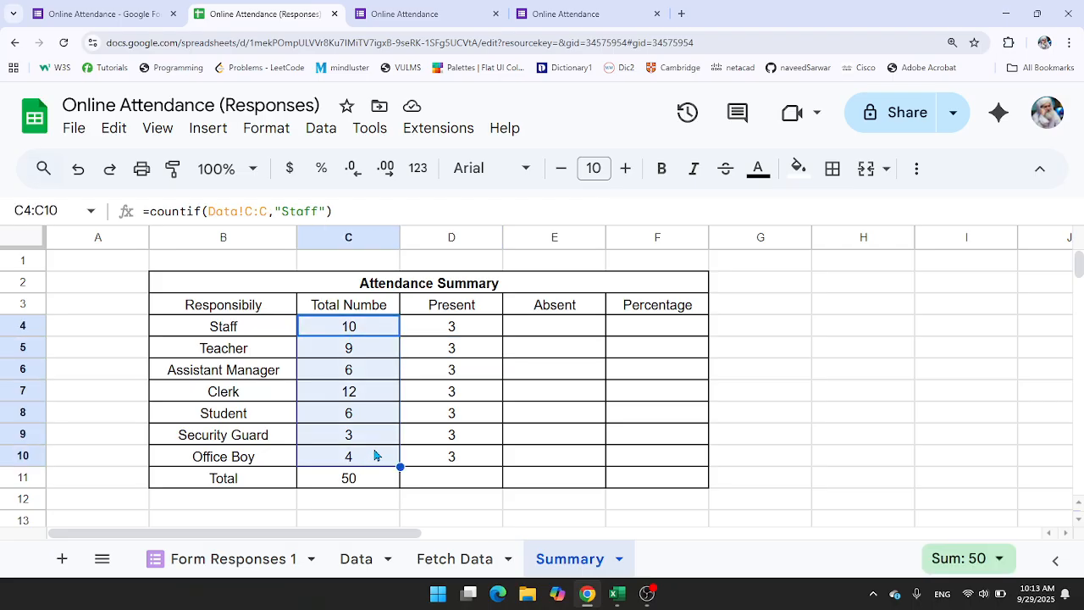
pyautogui.click(439, 334)
pyautogui.hotkey('ctrl', 'v')
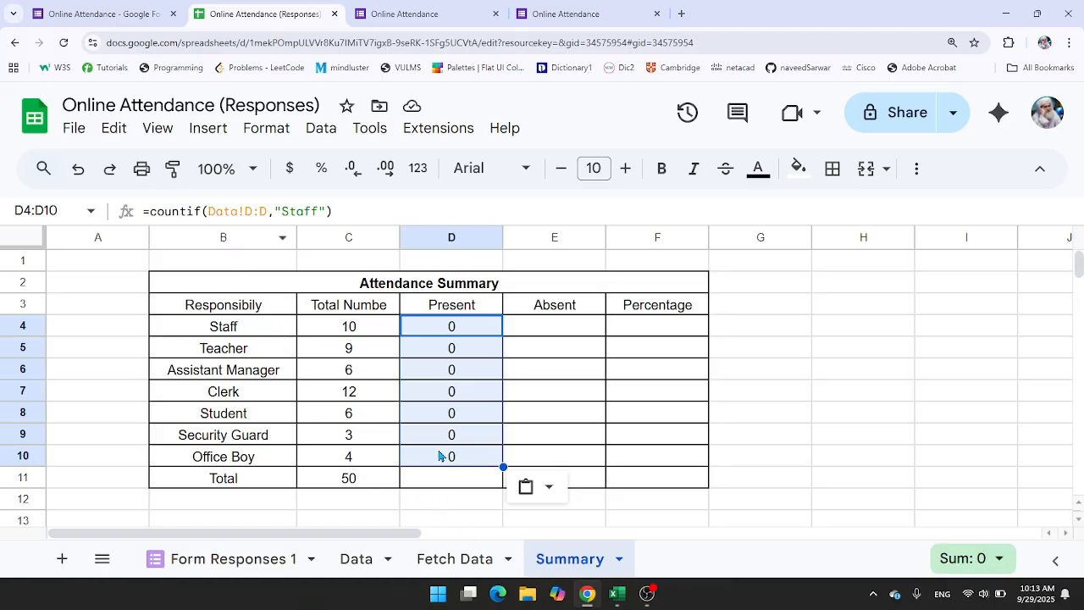
# Step: Replace the range in D4's COUNTIF formula with the Role column of the Fetch Data sheet, 'Fetch Data'!D:D
pyautogui.click(451, 330)
pyautogui.click(453, 563)
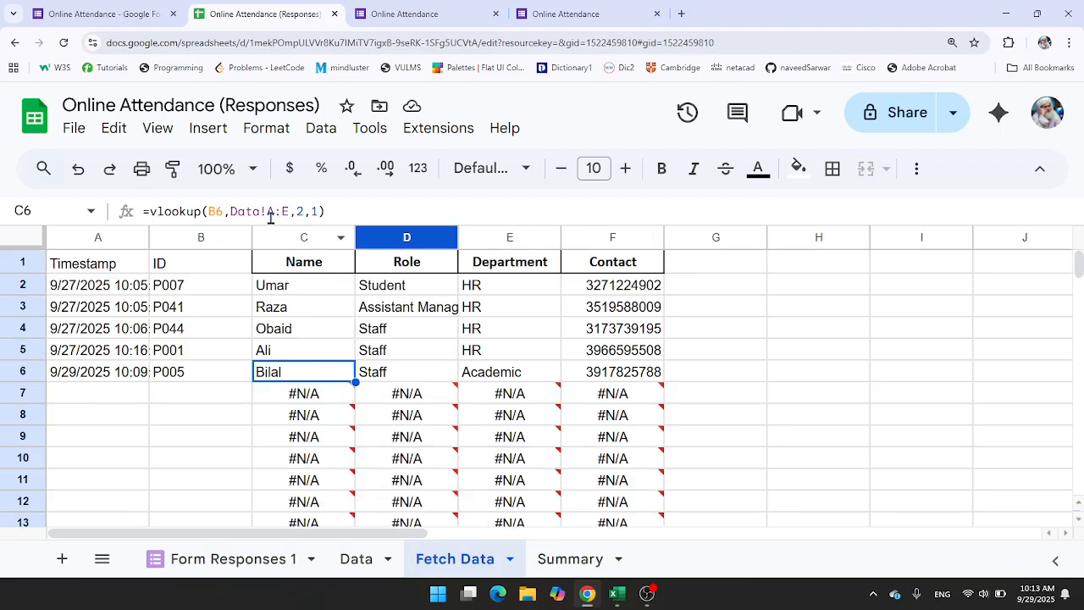
pyautogui.click(398, 236)
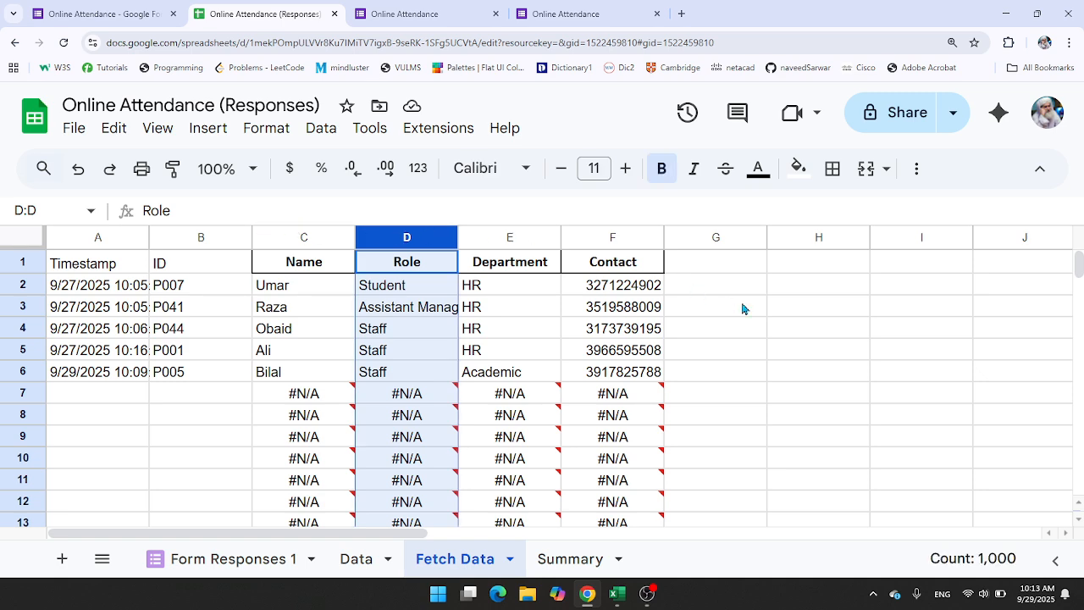
pyautogui.click(565, 555)
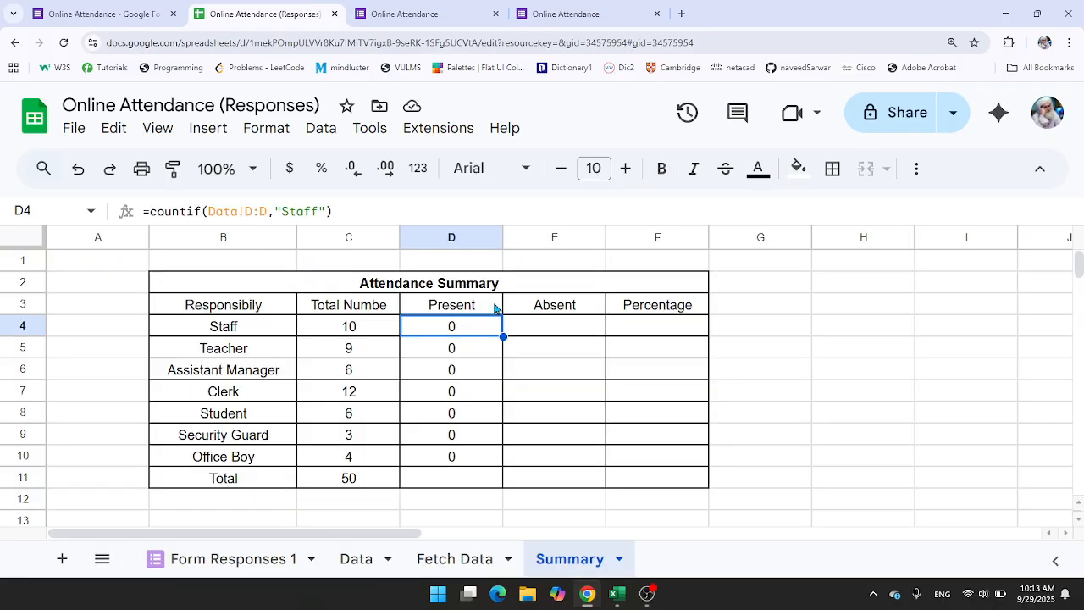
pyautogui.click(266, 211)
pyautogui.hotkey('shift', 'Left')
pyautogui.hotkey('shift', 'Left')
pyautogui.hotkey('shift', 'Left')
pyautogui.hotkey('shift', 'Left')
pyautogui.hotkey('shift', 'Left')
pyautogui.hotkey('shift', 'Left')
pyautogui.hotkey('shift', 'Left')
pyautogui.hotkey('shift', 'Left')
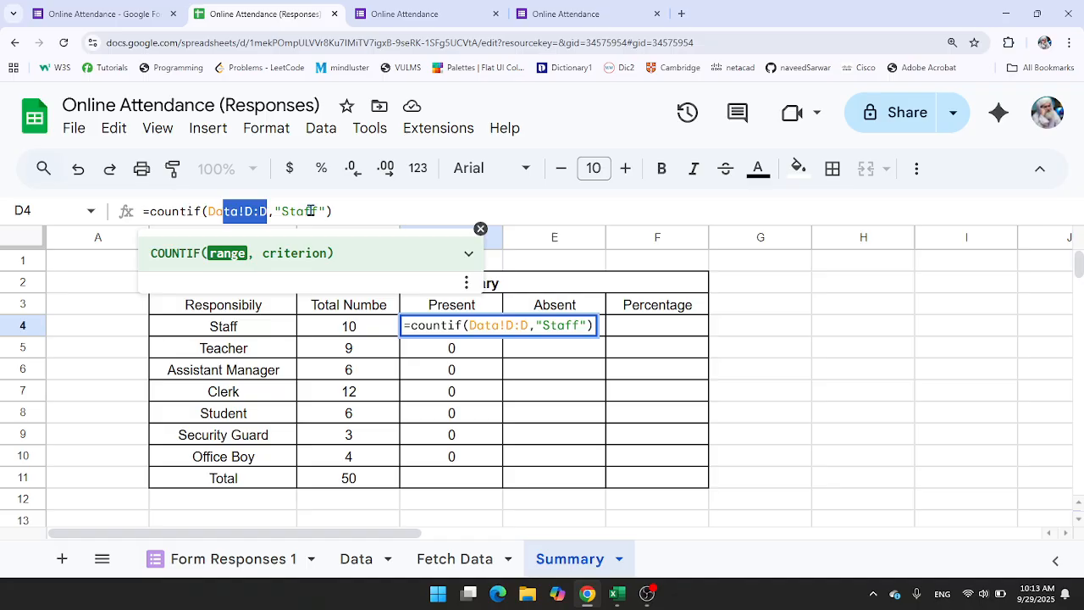
pyautogui.press('BackSpace')
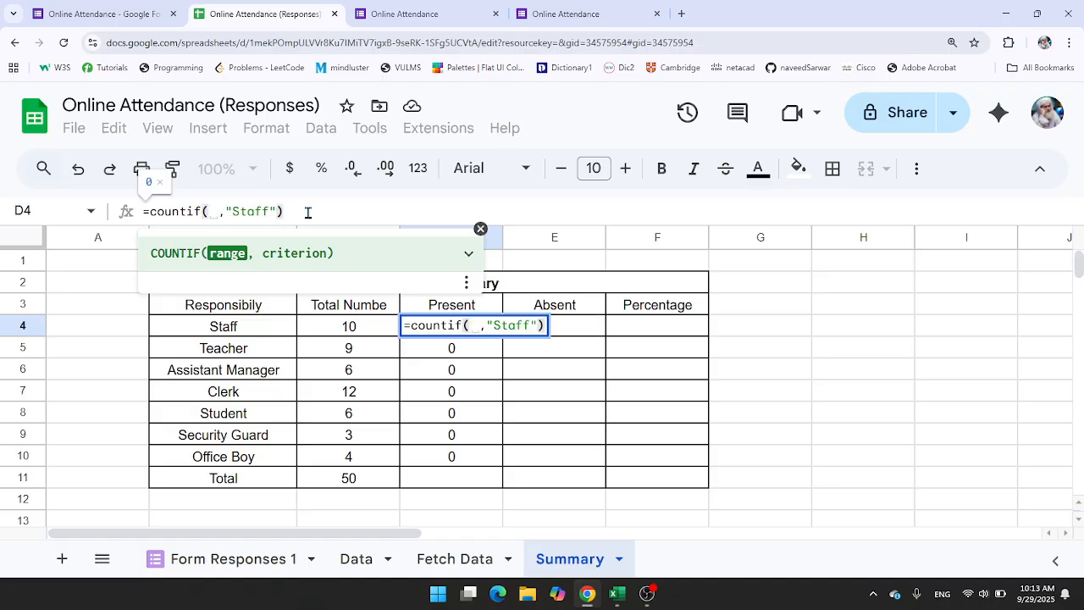
pyautogui.click(367, 562)
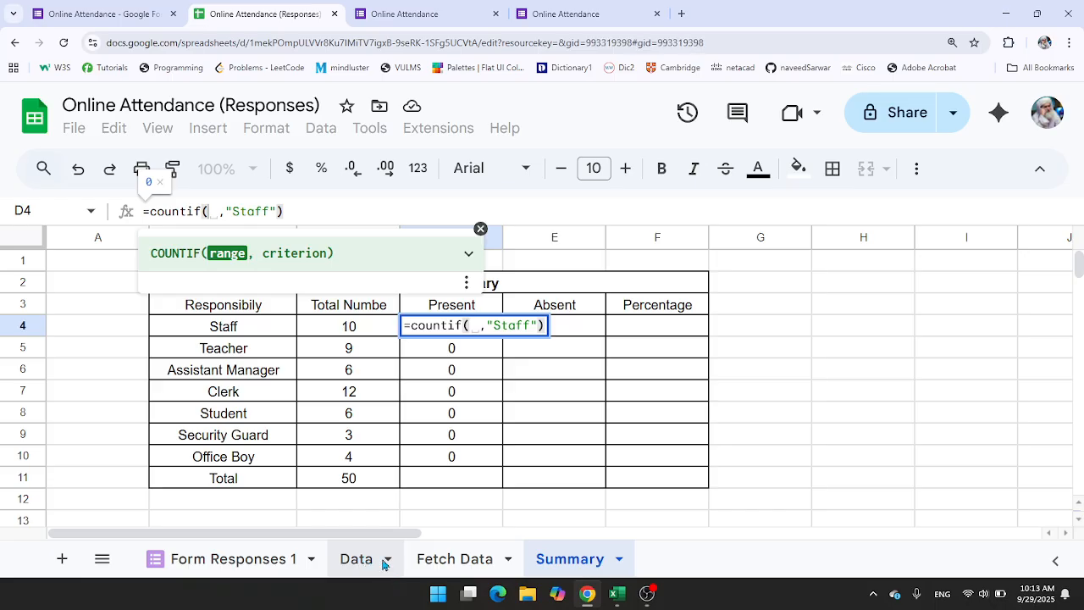
pyautogui.click(434, 563)
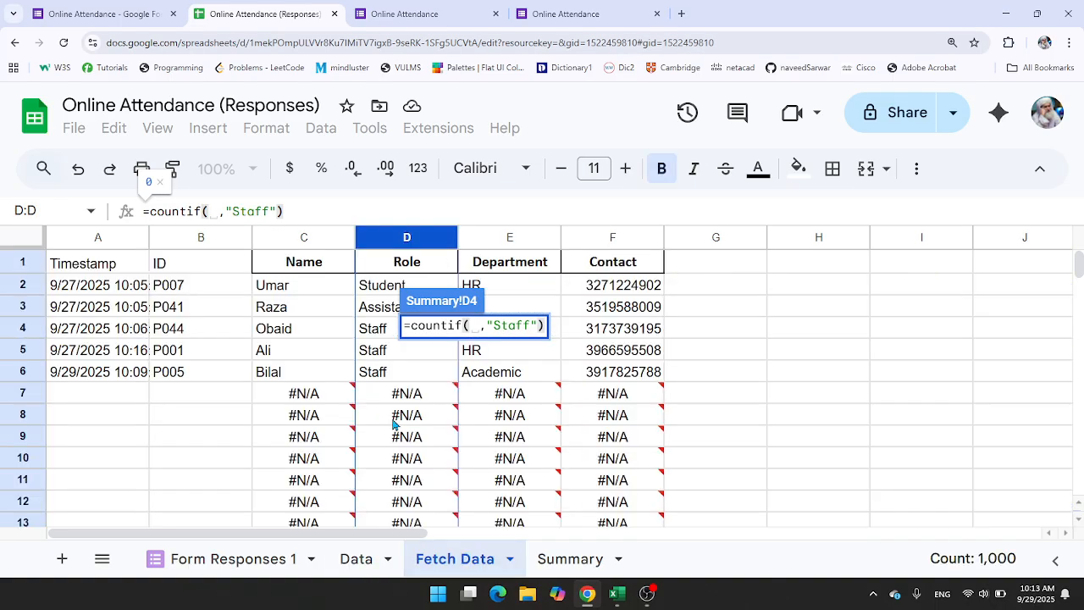
pyautogui.click(395, 241)
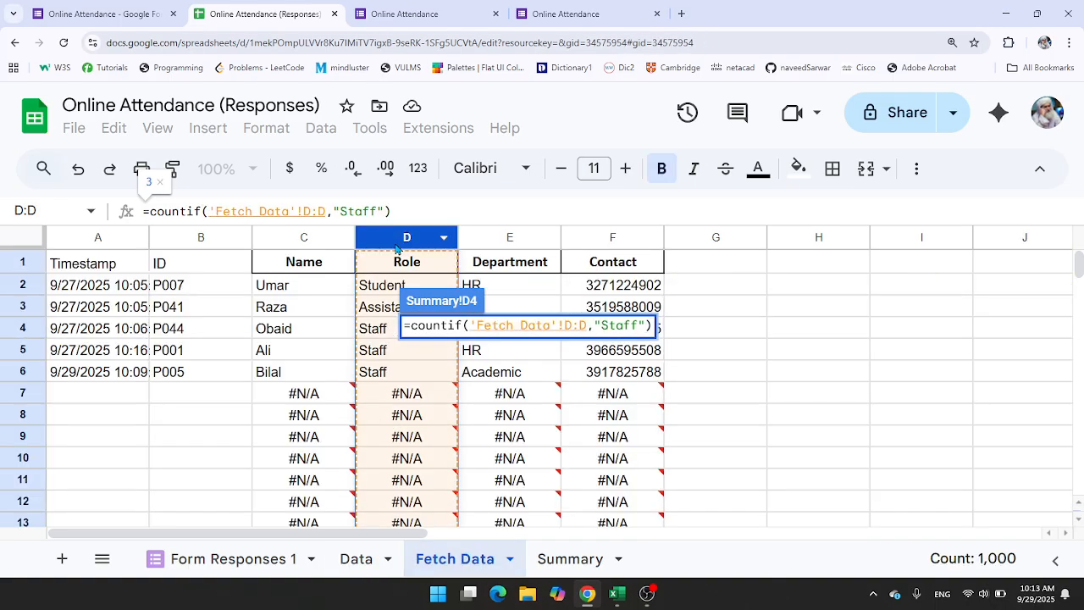
pyautogui.press('Return')
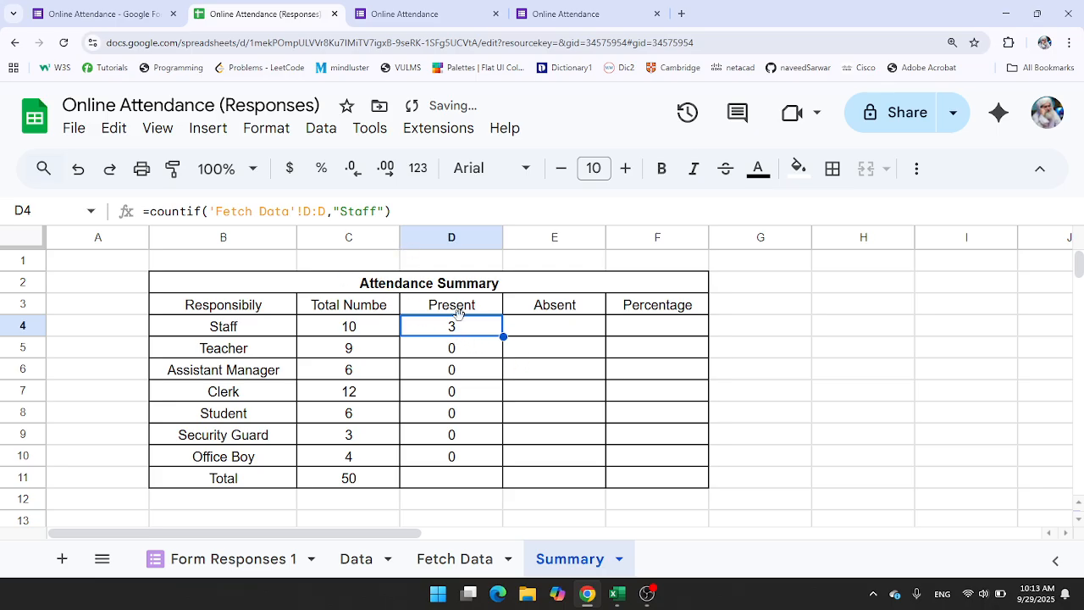
# Step: Copy the range 'Fetch Data'!D:D from D4's formula and use it to replace Data!D:D in the Teacher formula in D5
pyautogui.doubleClick(217, 210)
pyautogui.moveTo(210, 211); pyautogui.dragTo(326, 210)
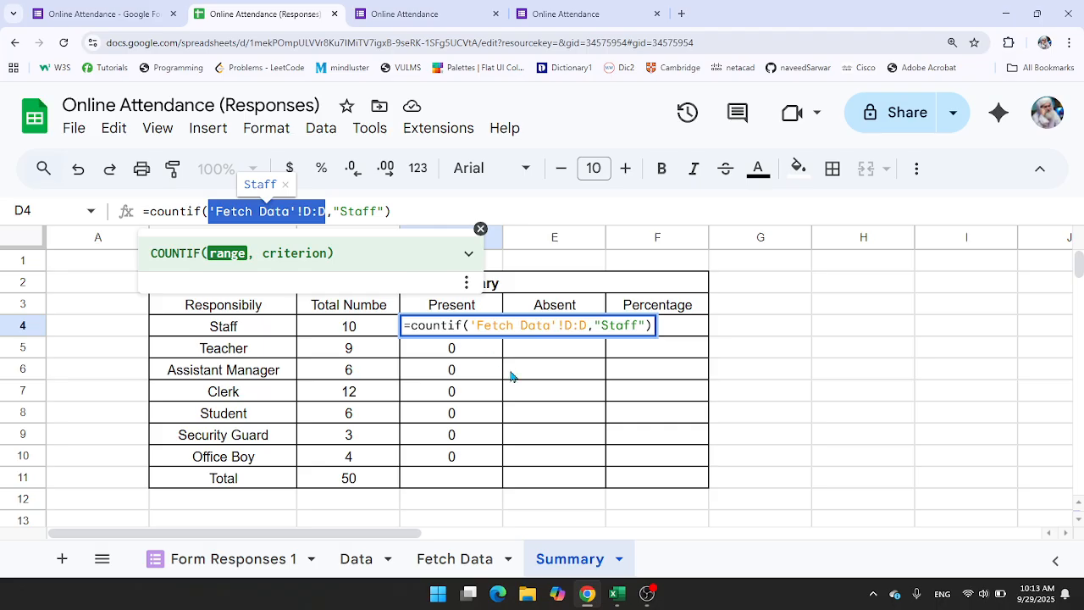
pyautogui.press('Return')
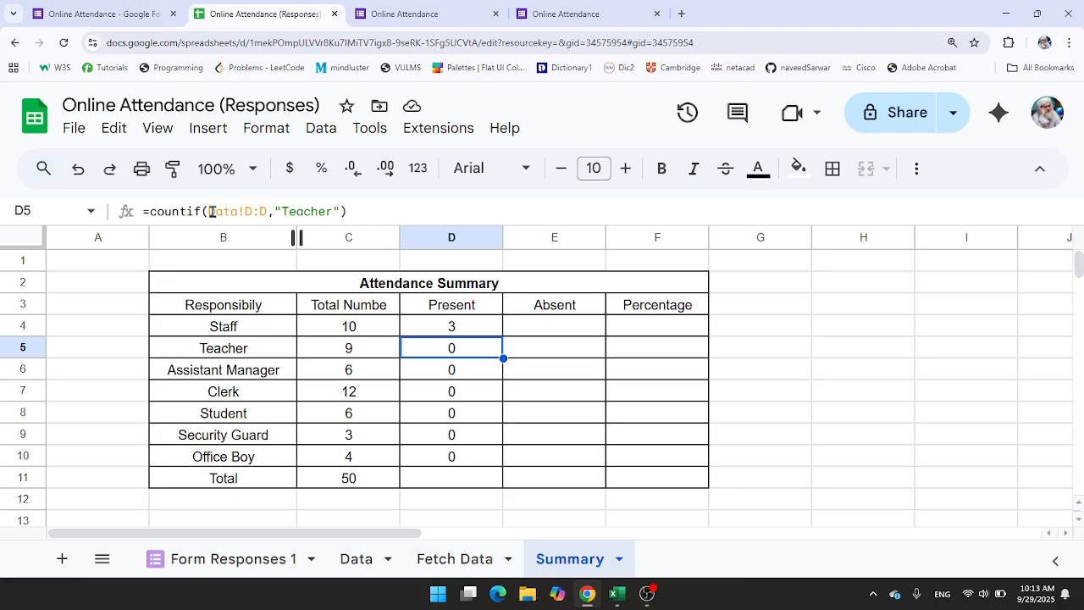
pyautogui.moveTo(207, 210); pyautogui.dragTo(268, 211)
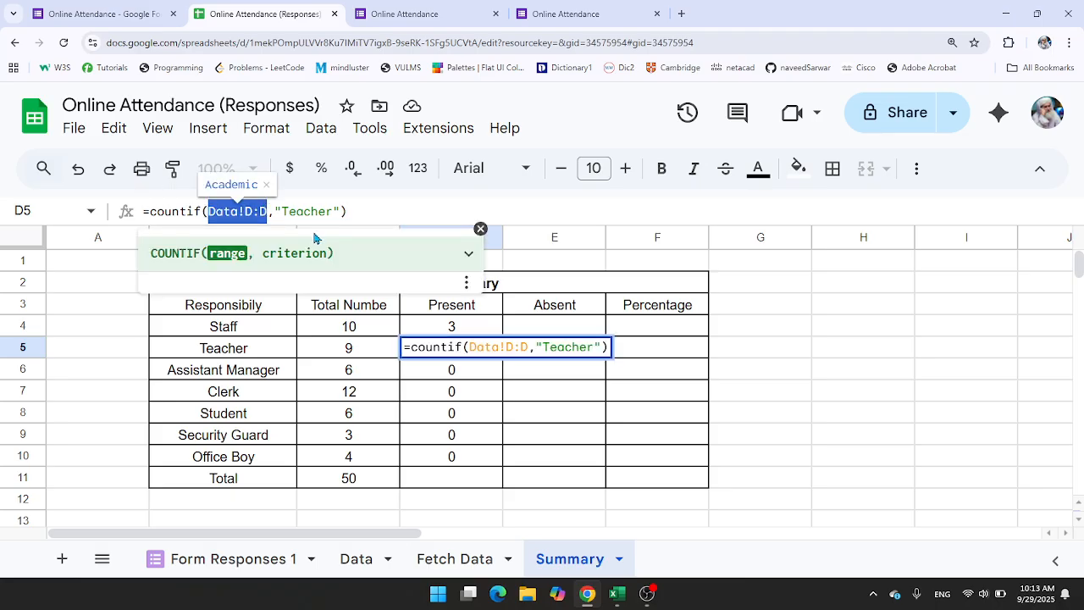
pyautogui.hotkey('ctrl', 'v')
pyautogui.press('Return')
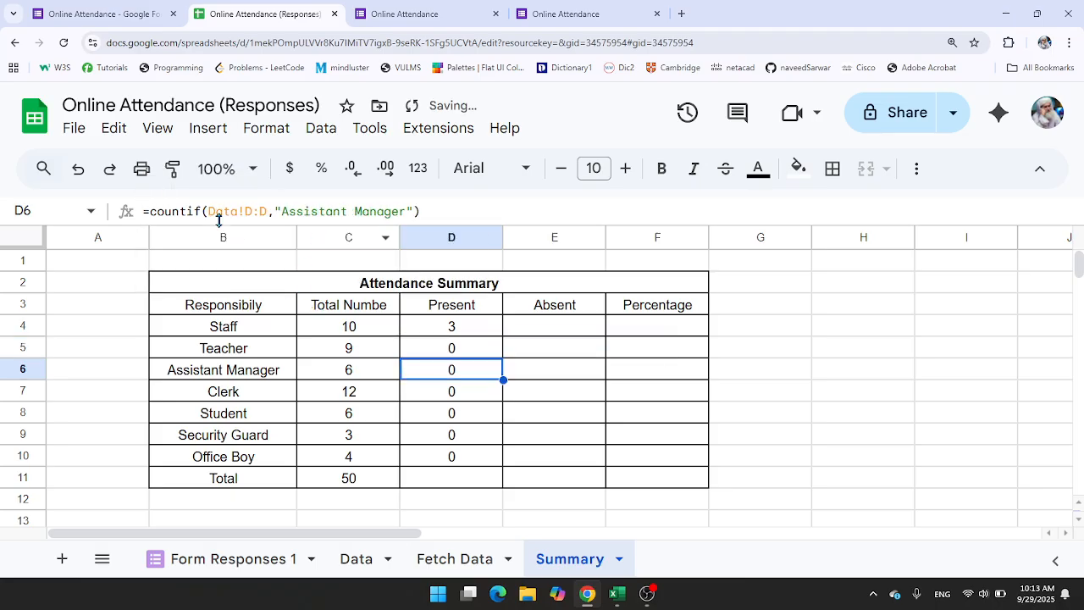
# Step: Replace Data!D:D with 'Fetch Data'!D:D in the Assistant Manager and Clerk formulas in D6 and D7
pyautogui.moveTo(207, 210); pyautogui.dragTo(269, 210)
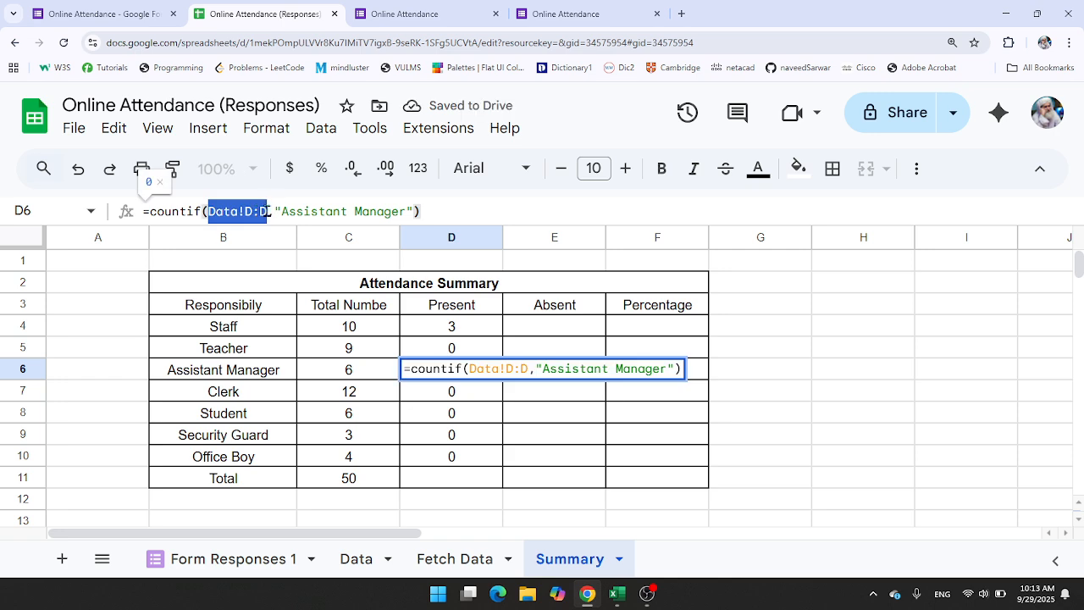
pyautogui.hotkey('ctrl', 'v')
pyautogui.press('Return')
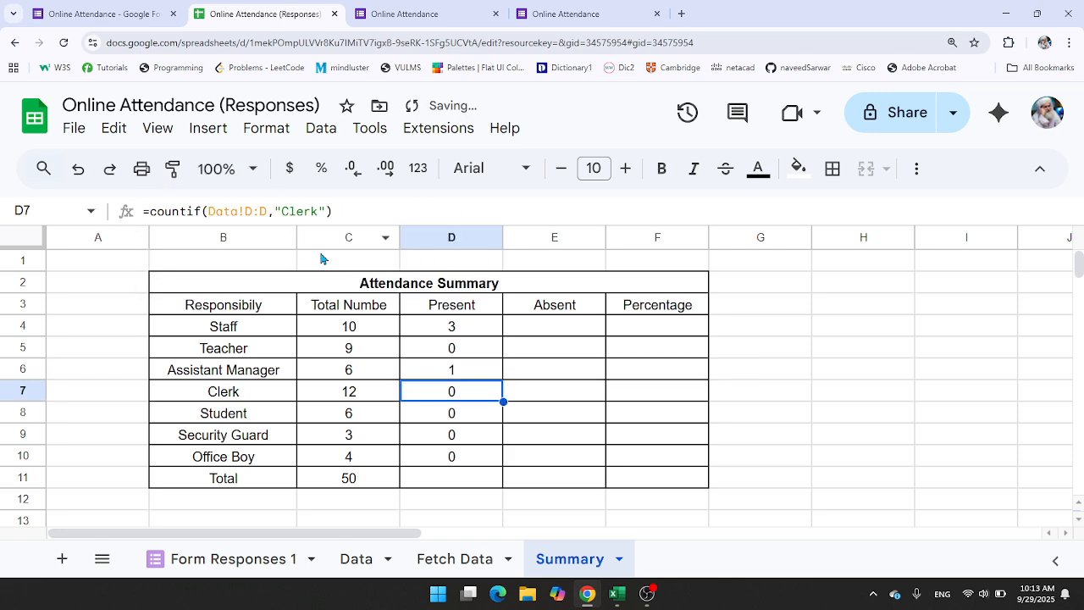
pyautogui.moveTo(208, 211); pyautogui.dragTo(268, 211)
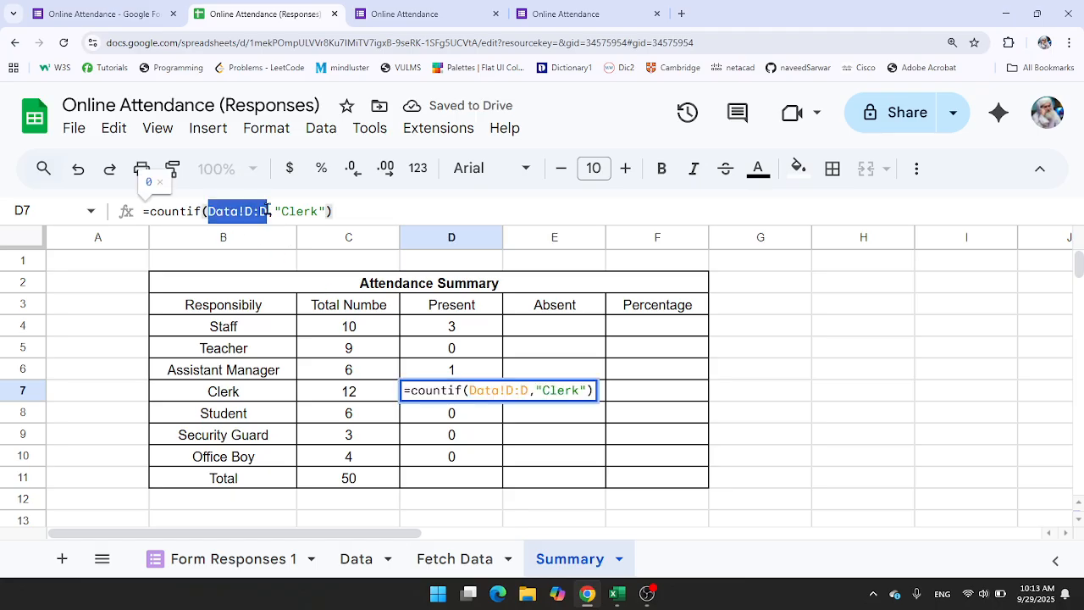
pyautogui.hotkey('ctrl', 'v')
pyautogui.press('Return')
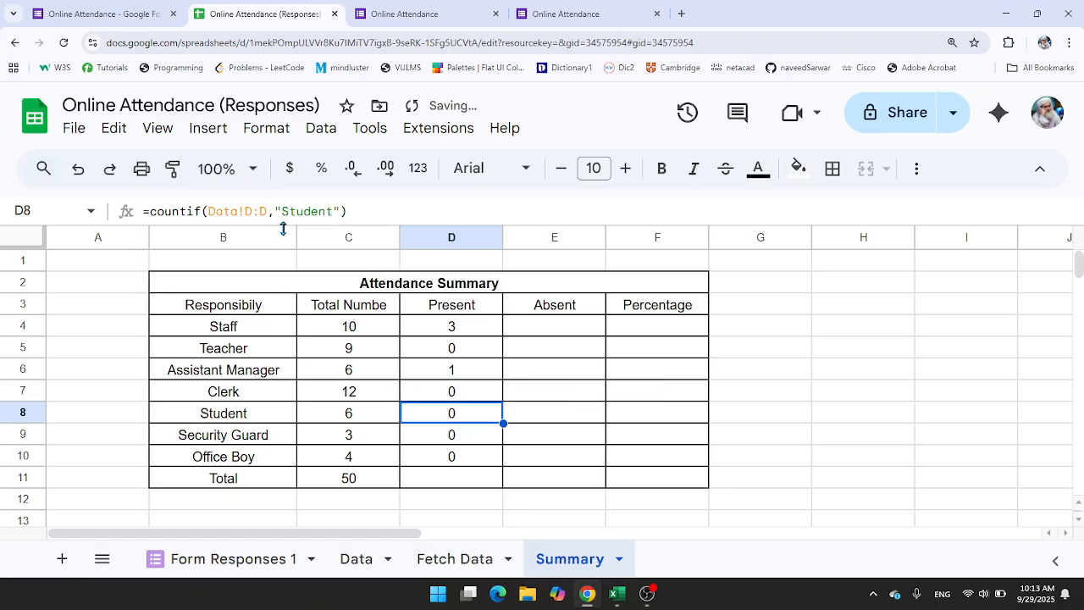
# Step: Replace Data!D:D with 'Fetch Data'!D:D in the Student, Security Guard and Office Boy COUNTIF formulas in D8:D10
pyautogui.moveTo(208, 211); pyautogui.dragTo(269, 211)
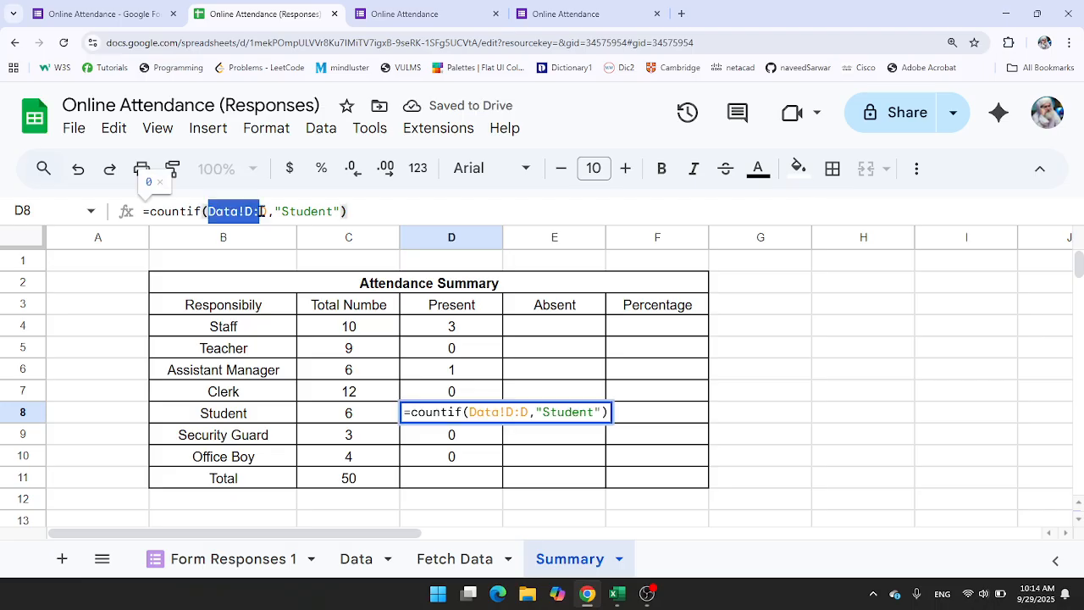
pyautogui.hotkey('ctrl', 'v')
pyautogui.press('Return')
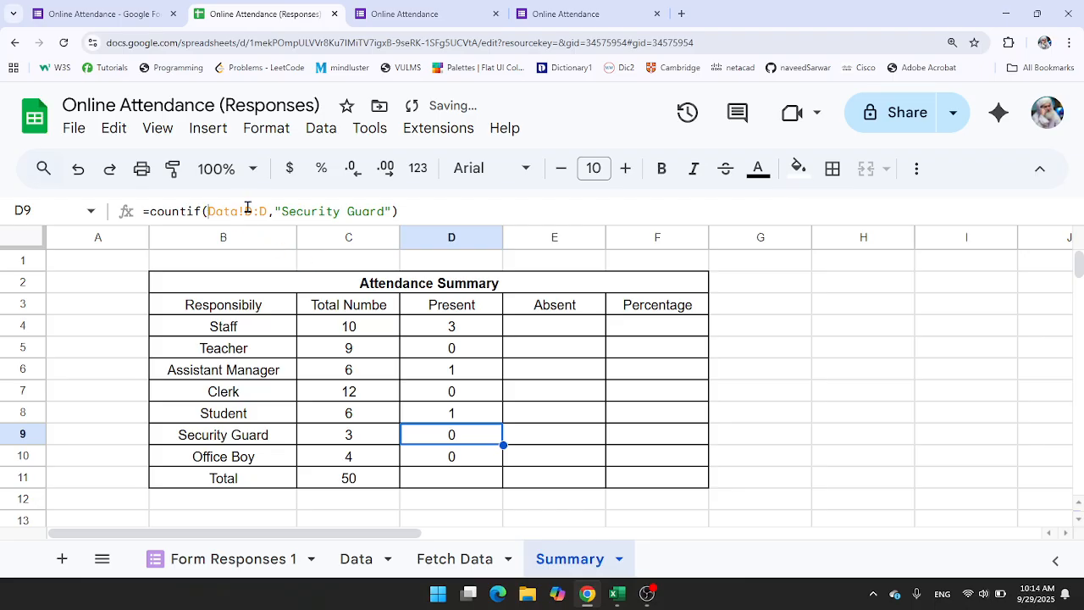
pyautogui.moveTo(209, 211); pyautogui.dragTo(268, 211)
pyautogui.hotkey('ctrl', 'v')
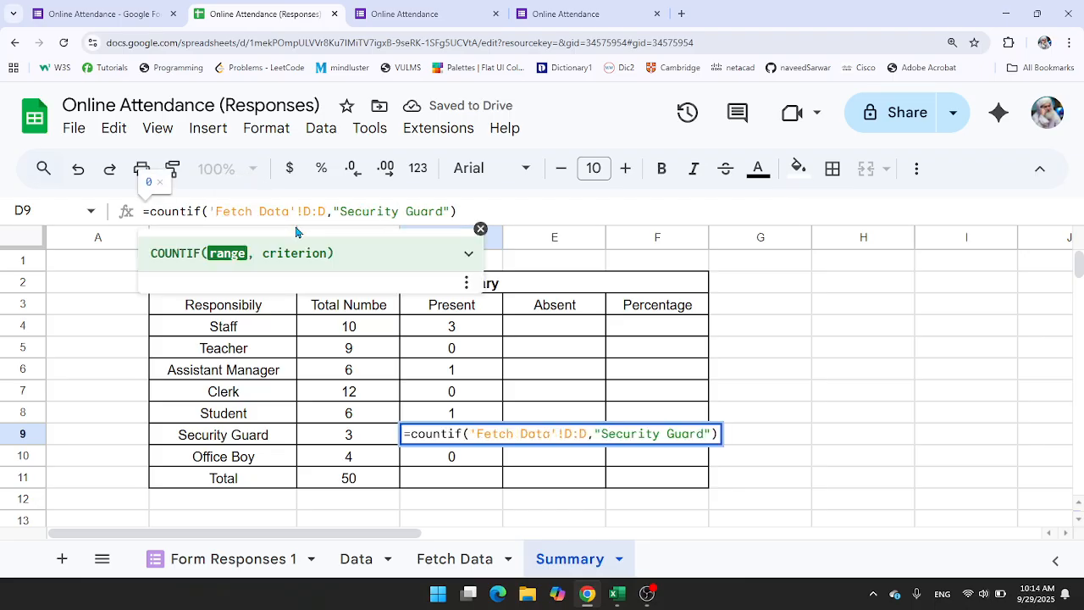
pyautogui.press('Return')
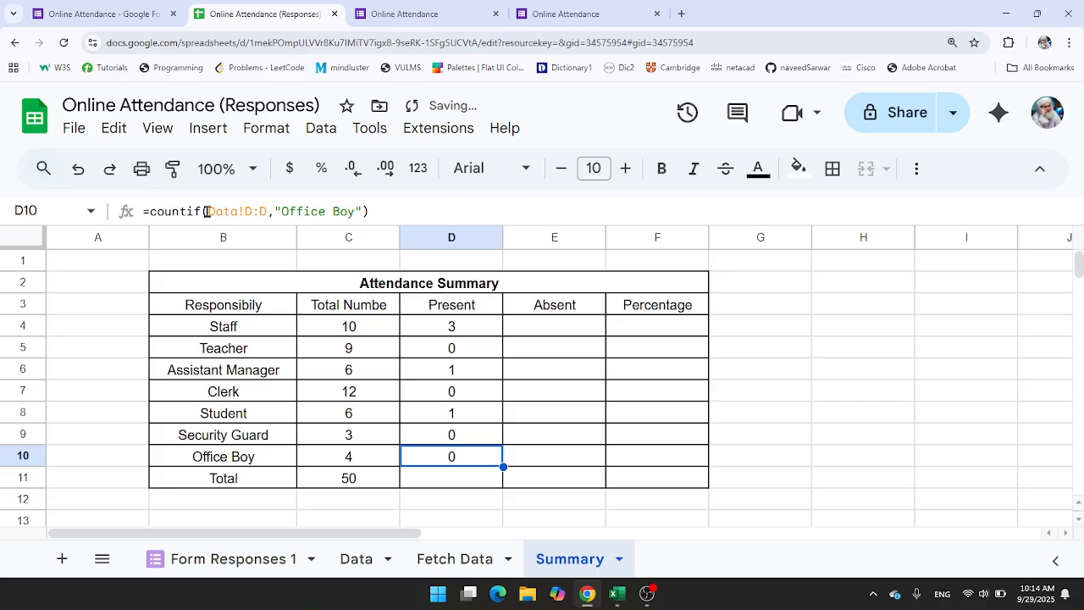
pyautogui.moveTo(206, 211); pyautogui.dragTo(265, 211)
pyautogui.hotkey('ctrl', 'v')
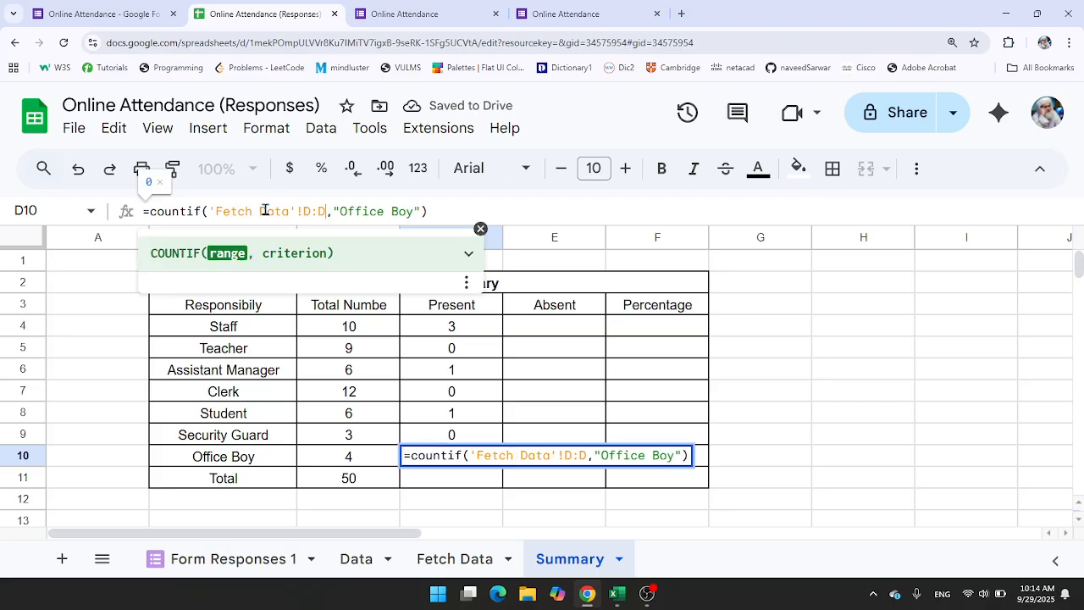
pyautogui.press('Return')
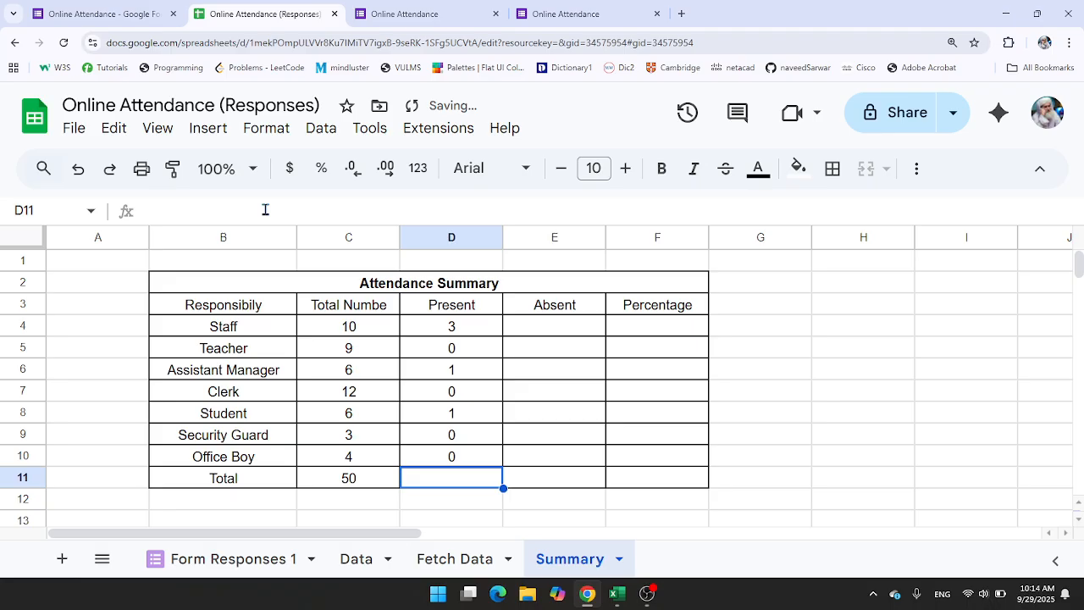
# Step: Copy the total formula from C11 into the Present and Absent totals, D11 and E11
pyautogui.click(359, 480)
pyautogui.hotkey('ctrl', 'c')
pyautogui.press('Right')
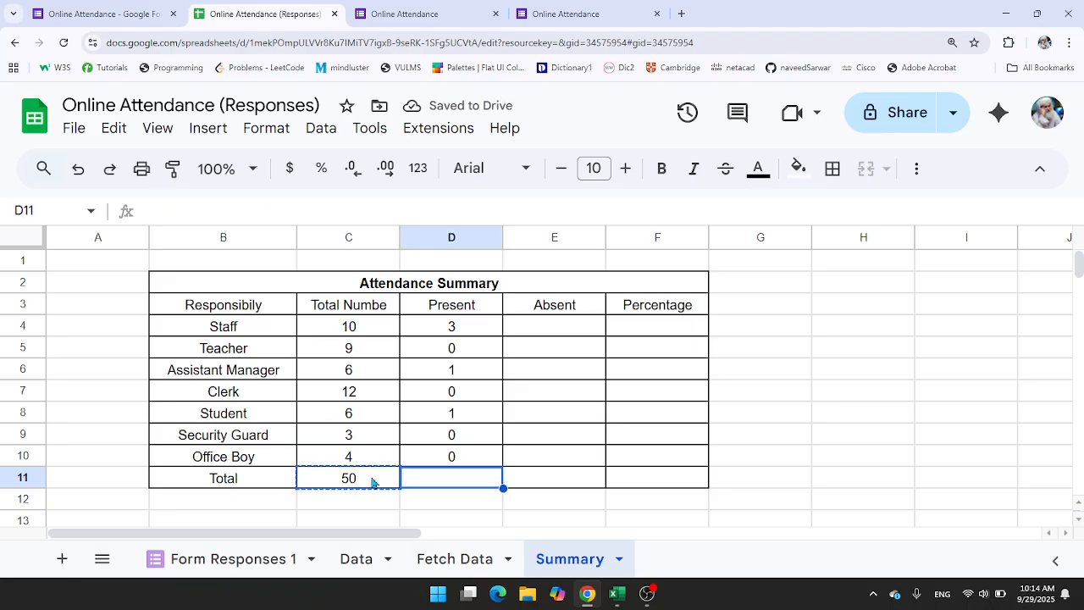
pyautogui.hotkey('ctrl', 'v')
pyautogui.press('Right')
pyautogui.hotkey('ctrl', 'v')
pyautogui.press('Right')
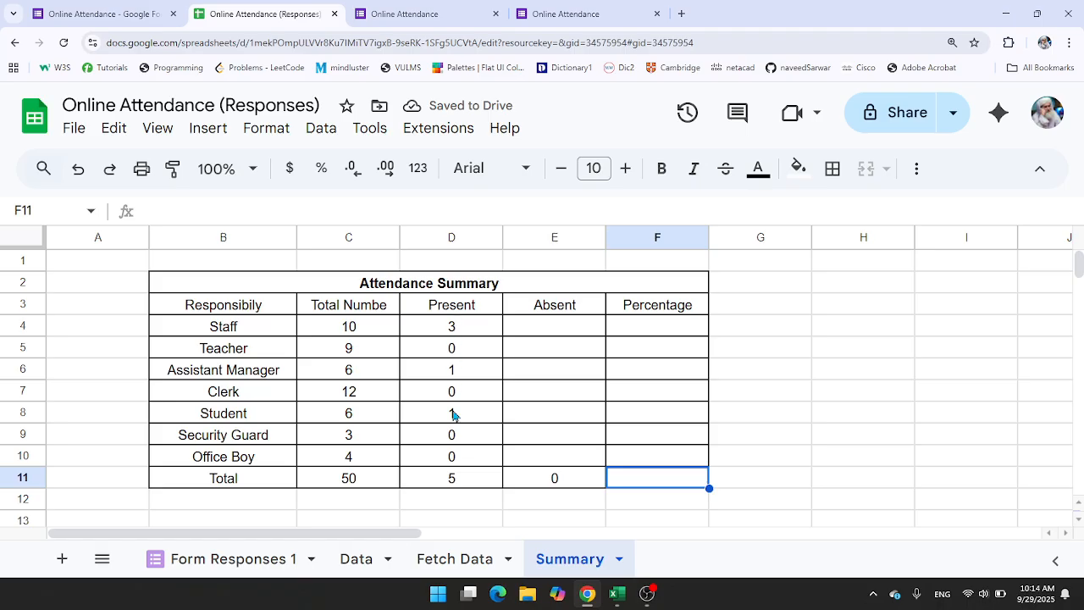
# Step: Check the fetched attendance entries in C2:C6 of the Fetch Data sheet and return to the Summary sheet
pyautogui.click(453, 567)
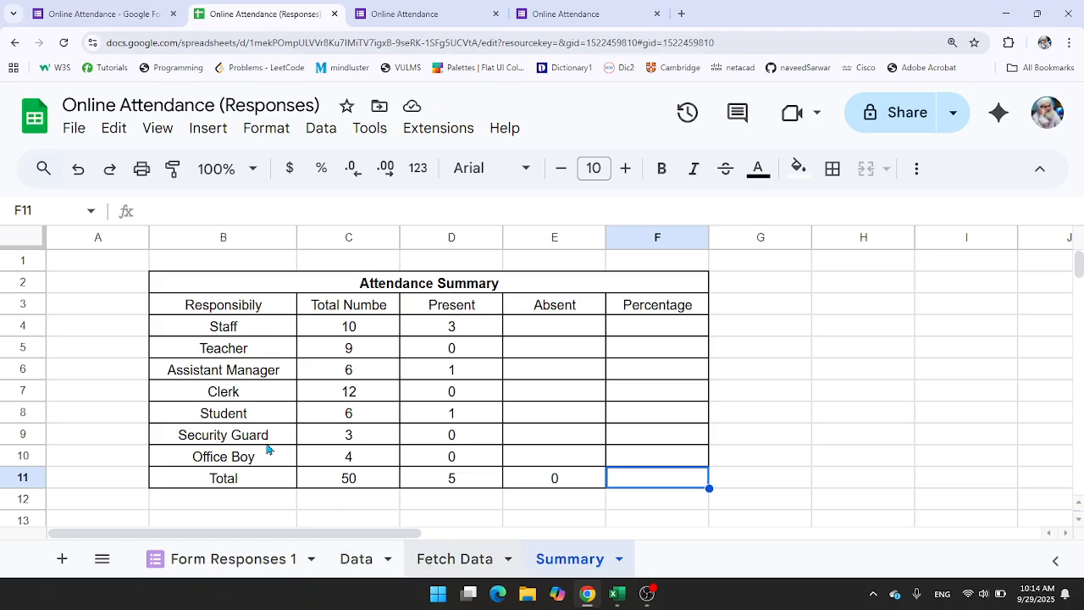
pyautogui.moveTo(279, 292); pyautogui.dragTo(283, 372)
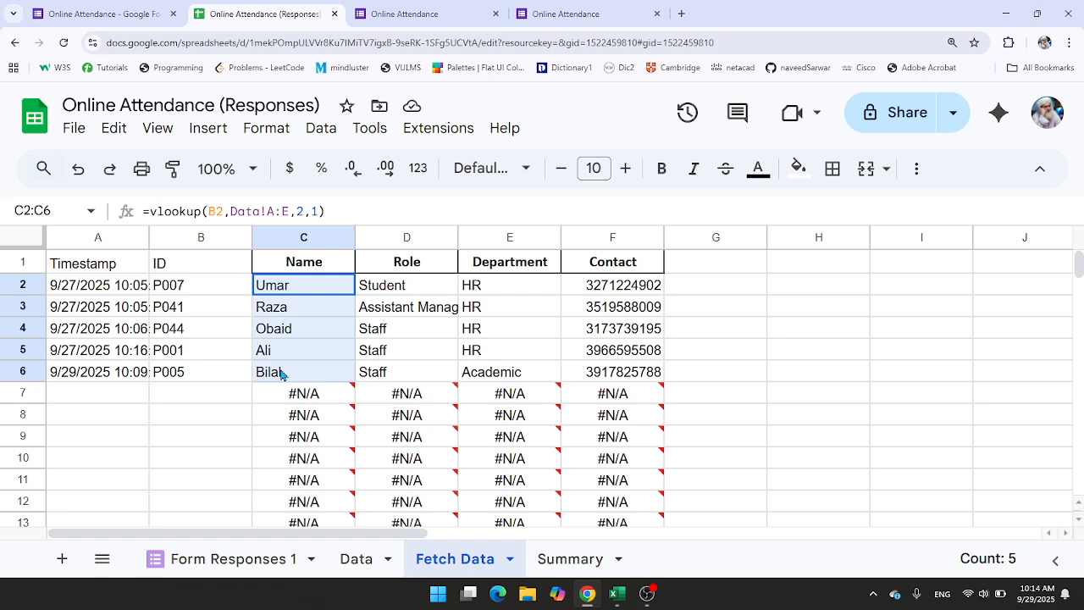
pyautogui.click(566, 562)
# Step: Enter the formula =C4-D4 in E4 to calculate the absent Staff
pyautogui.click(549, 332)
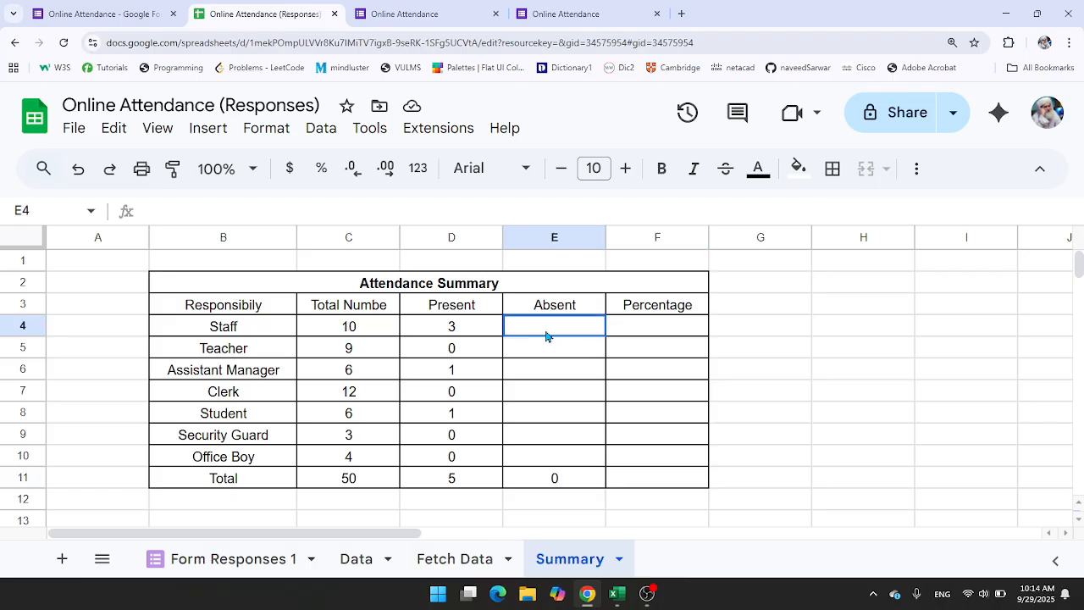
pyautogui.write('=')
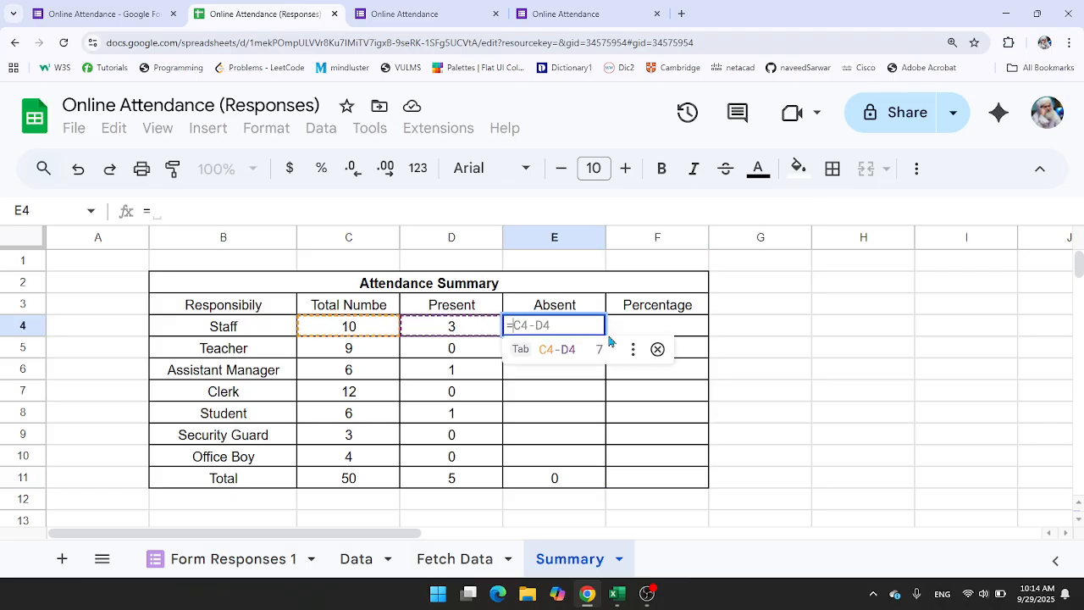
pyautogui.write('C4-')
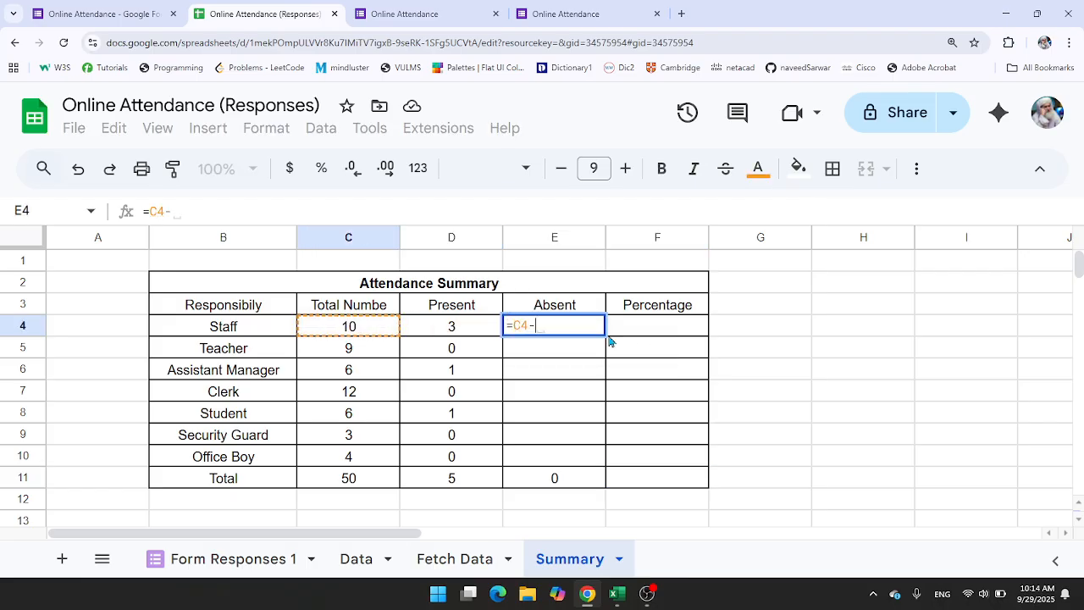
pyautogui.press('Right')
pyautogui.press('Left')
pyautogui.press('Left')
pyautogui.press('Return')
# Step: Copy the Absent formula from E4 to the remaining roles in E5:E10
pyautogui.press('Up')
pyautogui.hotkey('ctrl', 'c')
pyautogui.press('Down')
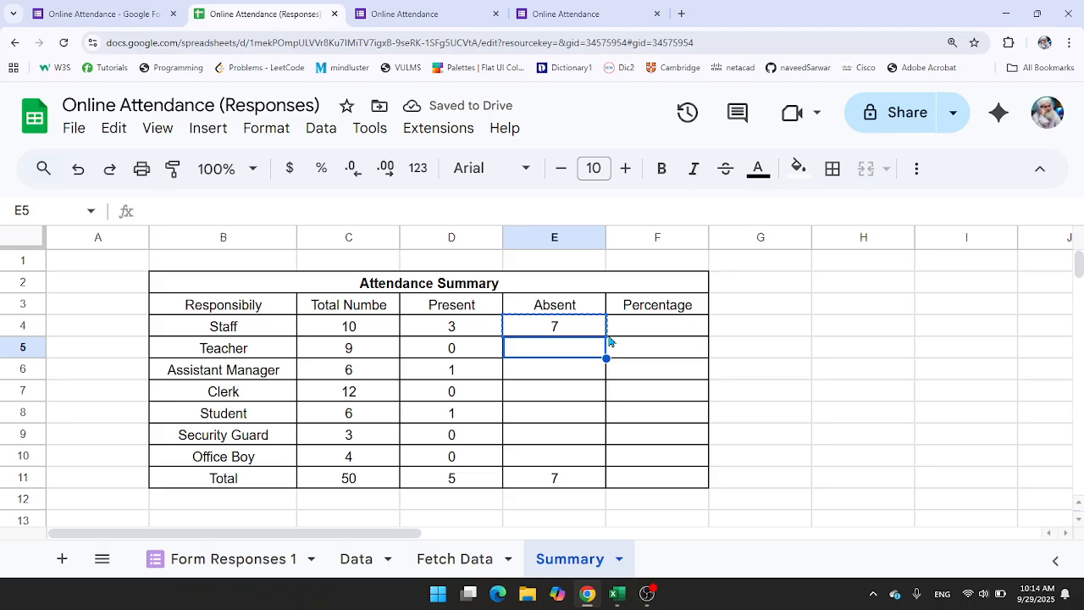
pyautogui.hotkey('shift', 'Down')
pyautogui.hotkey('shift', 'Down')
pyautogui.hotkey('shift', 'Down')
pyautogui.hotkey('shift', 'Down')
pyautogui.hotkey('shift', 'Down')
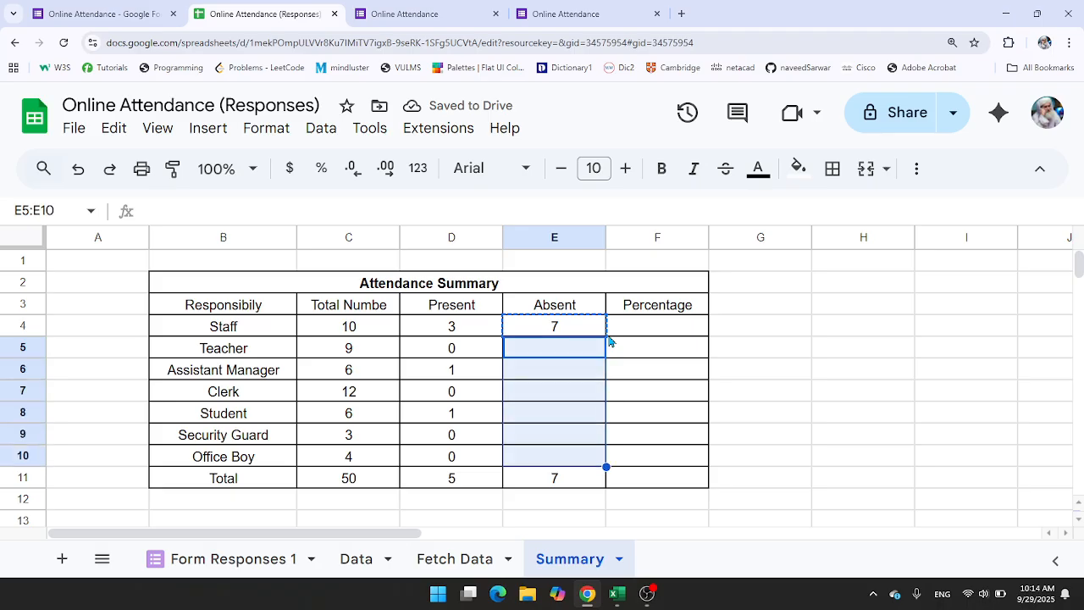
pyautogui.hotkey('ctrl', 'v')
# Step: Enter the formula =D4/C4 in F4 to calculate the Staff attendance percentage
pyautogui.press('Right')
pyautogui.press('Up')
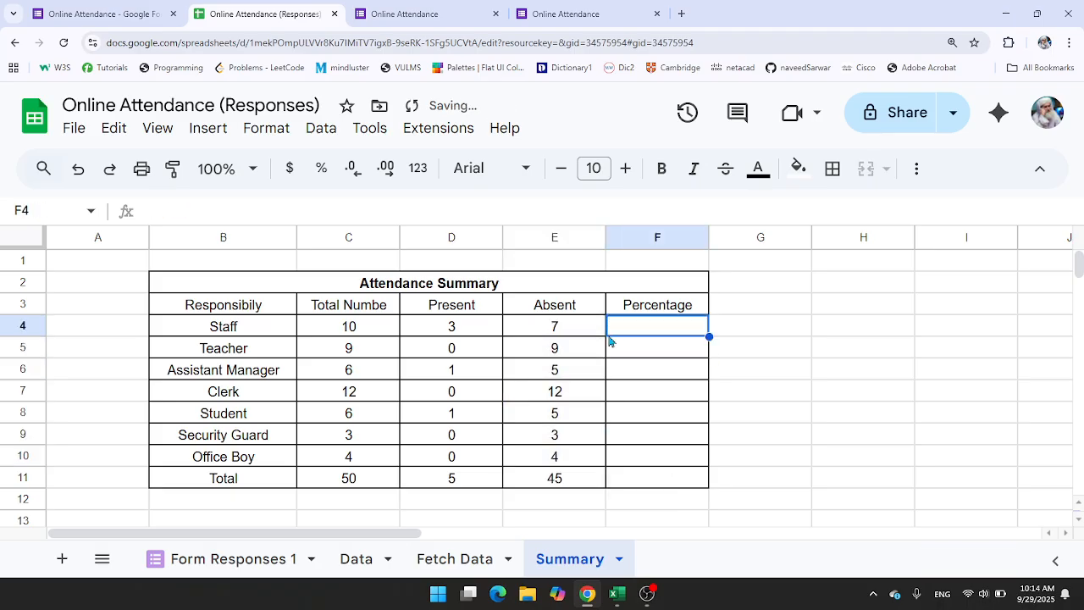
pyautogui.write('=')
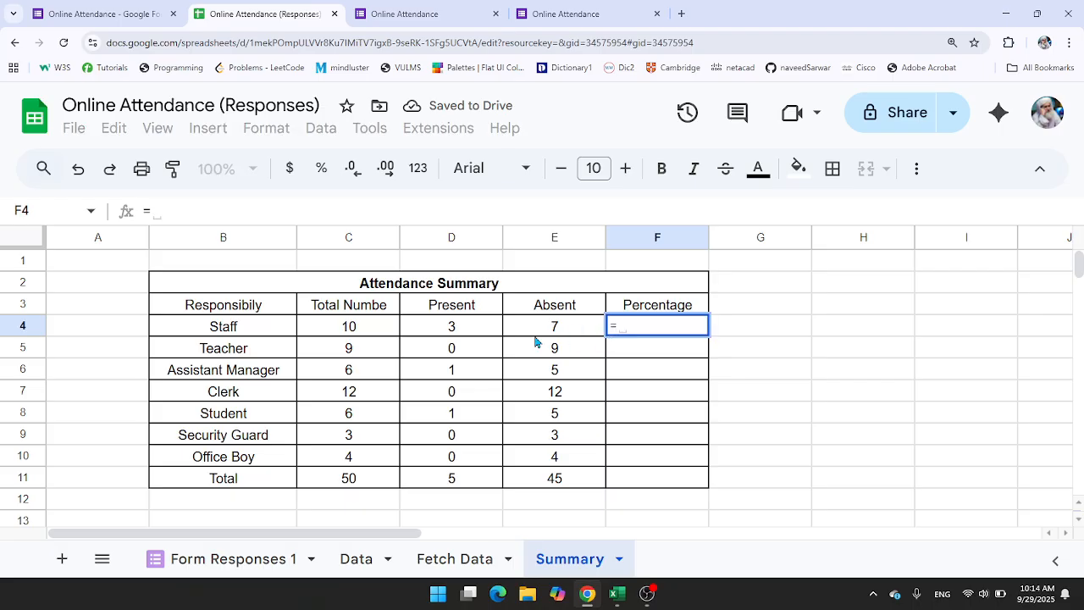
pyautogui.click(453, 332)
pyautogui.write('/')
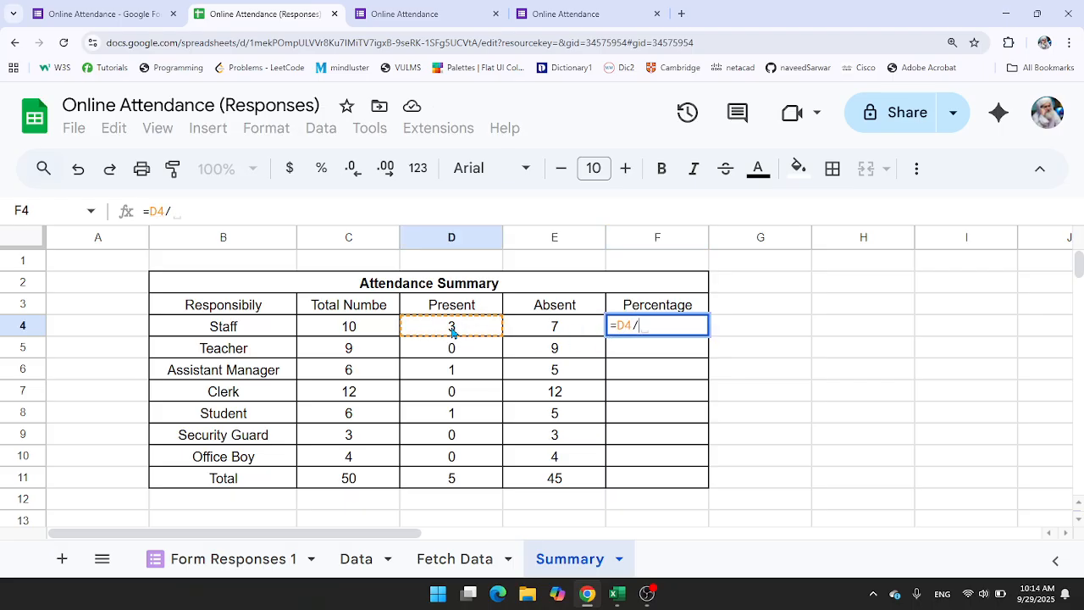
pyautogui.click(363, 330)
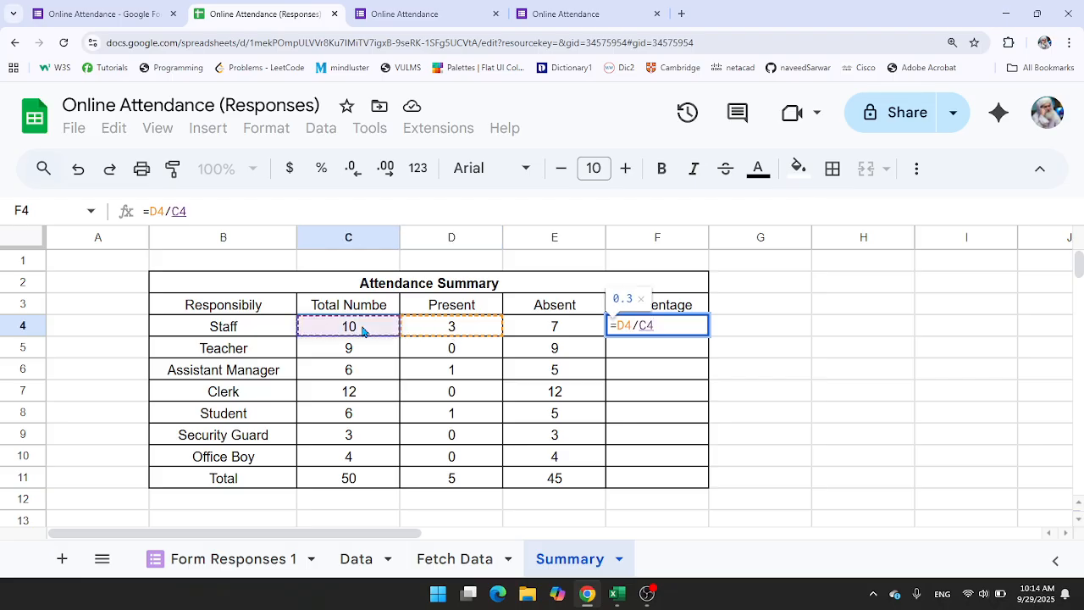
pyautogui.press('Return')
# Step: Format F4 as a percentage without decimals and fill it down through the Total row, F11
pyautogui.press('Up')
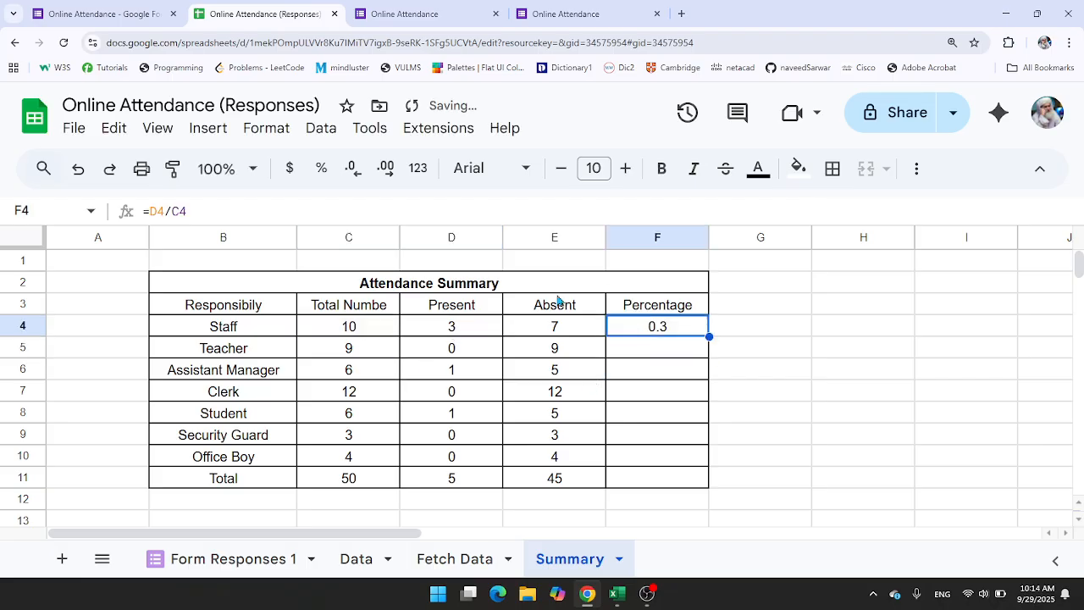
pyautogui.click(321, 168)
pyautogui.click(356, 174)
pyautogui.click(356, 174)
pyautogui.moveTo(709, 337); pyautogui.dragTo(700, 483)
pyautogui.moveTo(881, 487); pyautogui.dragTo(883, 490)
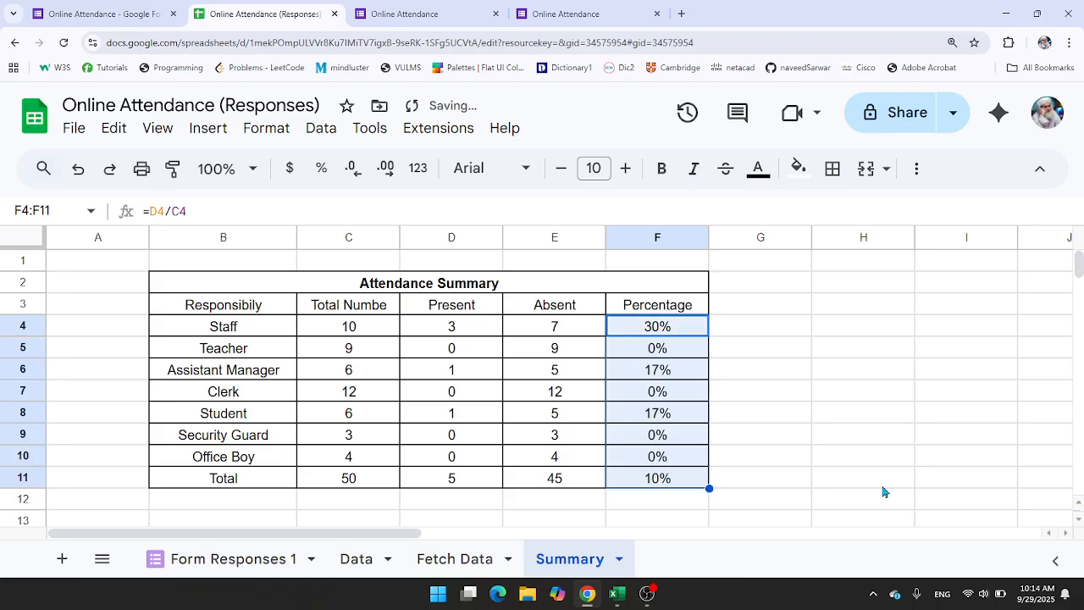
pyautogui.click(855, 397)
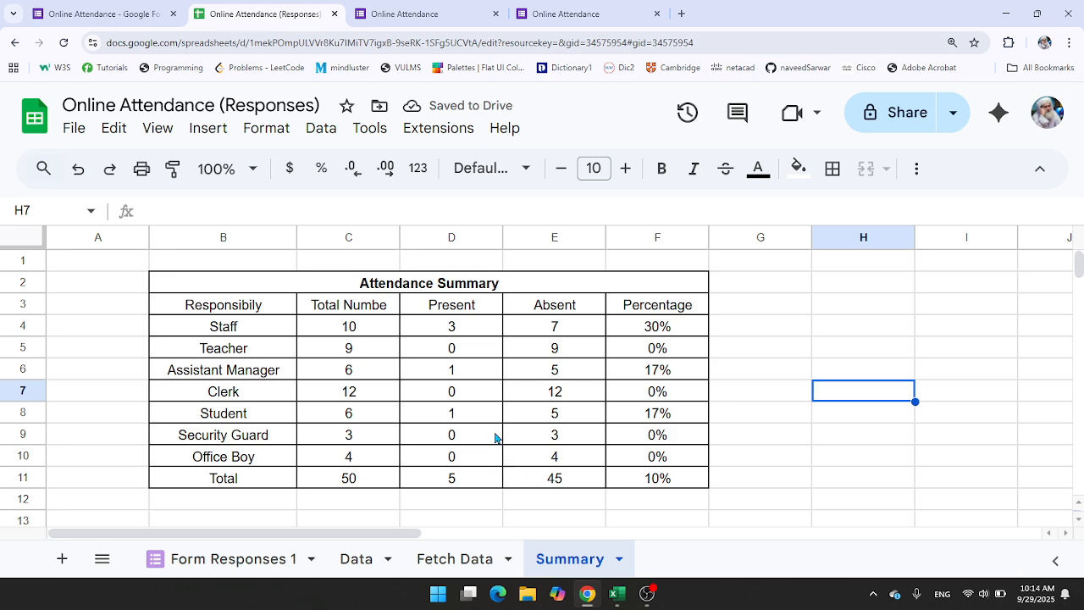
pyautogui.click(800, 482)
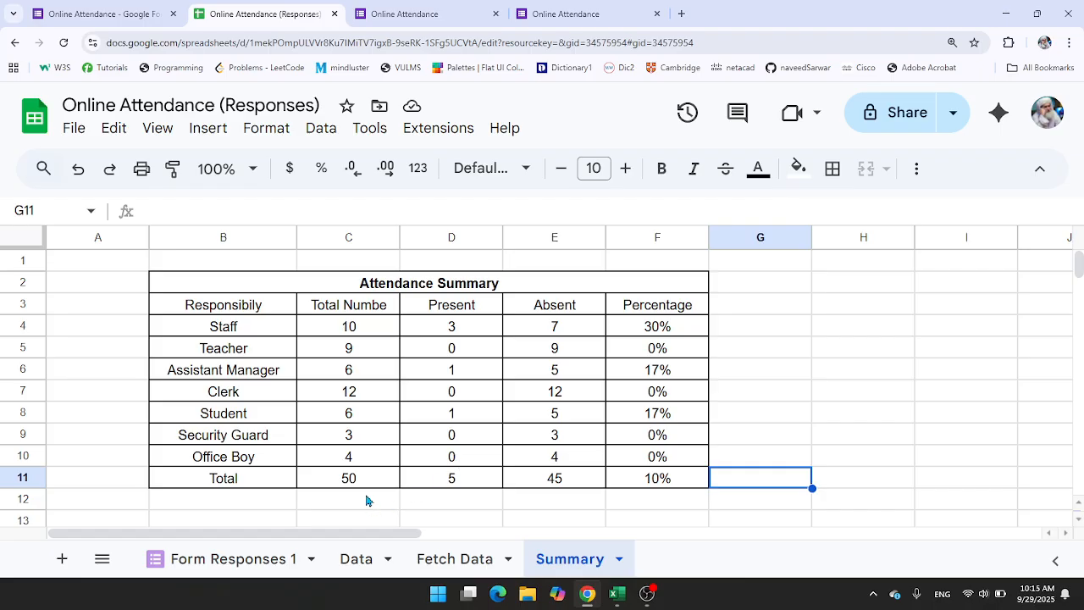
# Step: Submit a test attendance response through the Security Guard's URL in F3 of the Data sheet, and check the Security Guard row on the Summary sheet
pyautogui.click(353, 565)
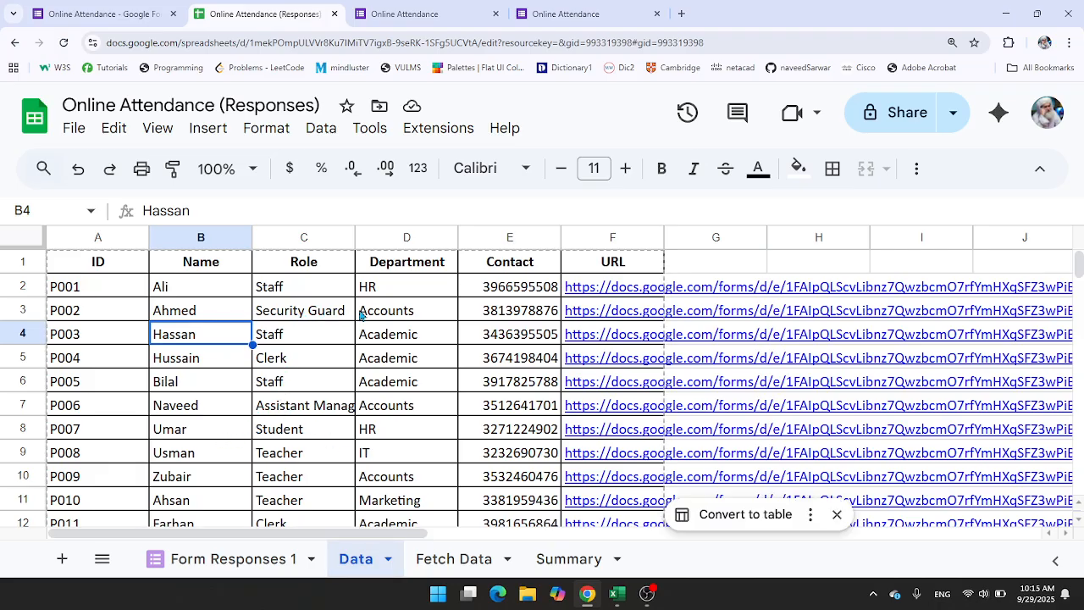
pyautogui.click(602, 314)
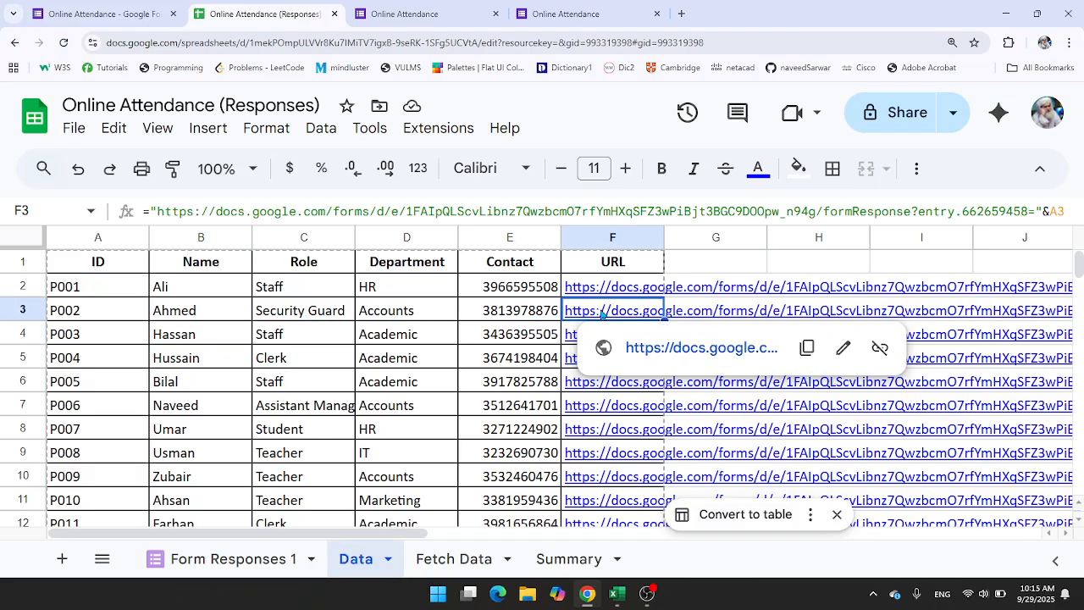
pyautogui.click(673, 347)
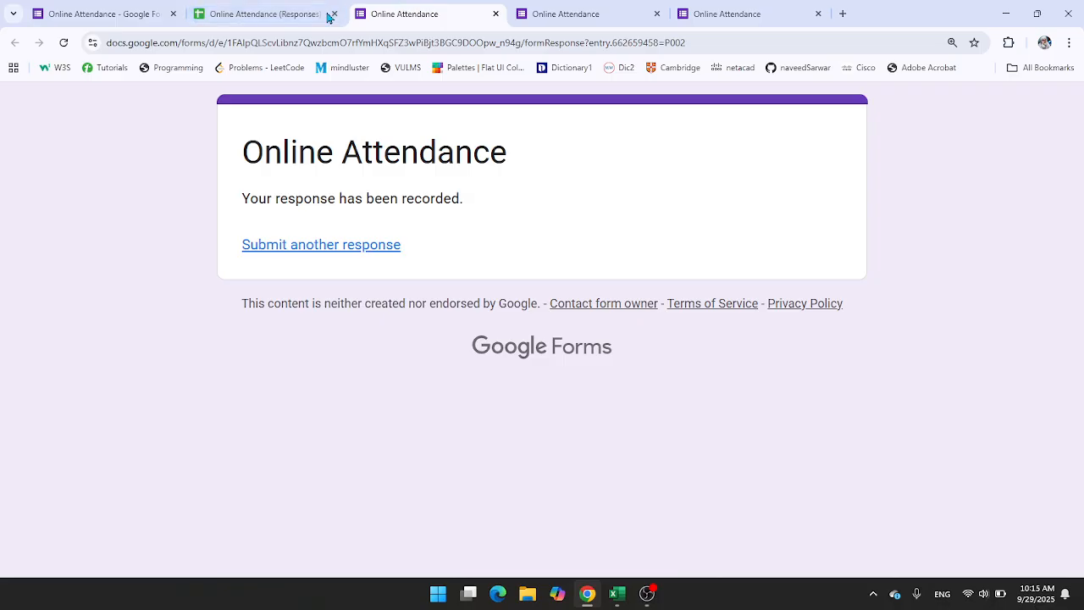
pyautogui.click(283, 13)
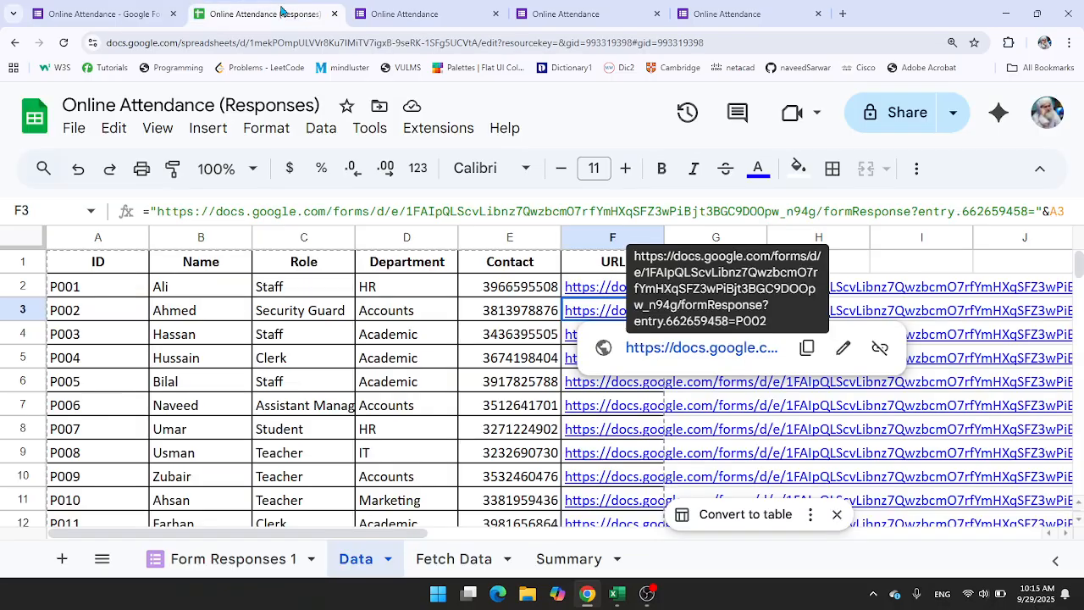
pyautogui.click(566, 560)
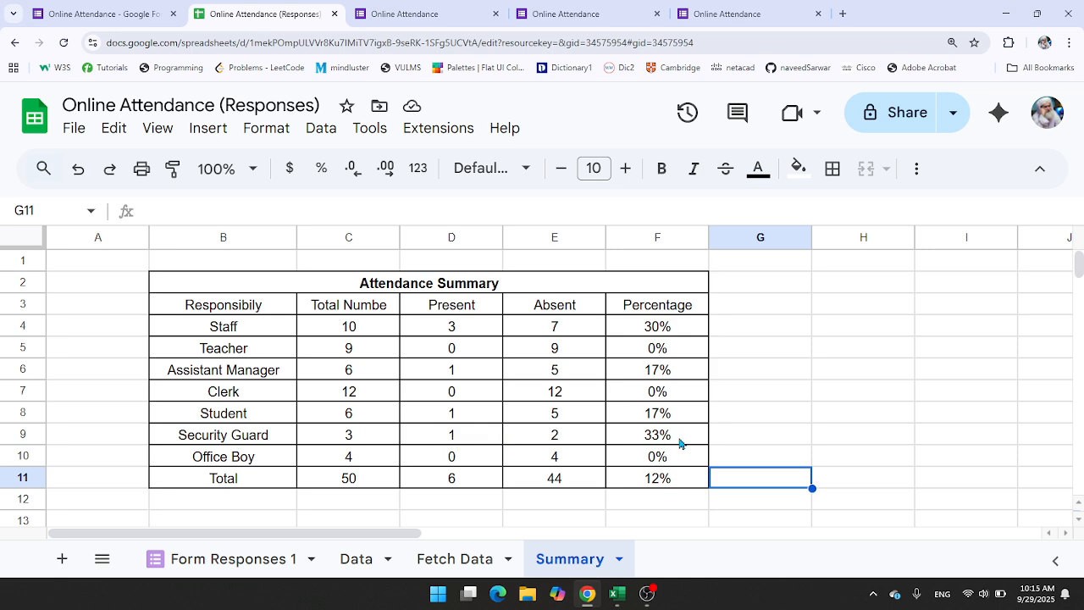
pyautogui.click(212, 458)
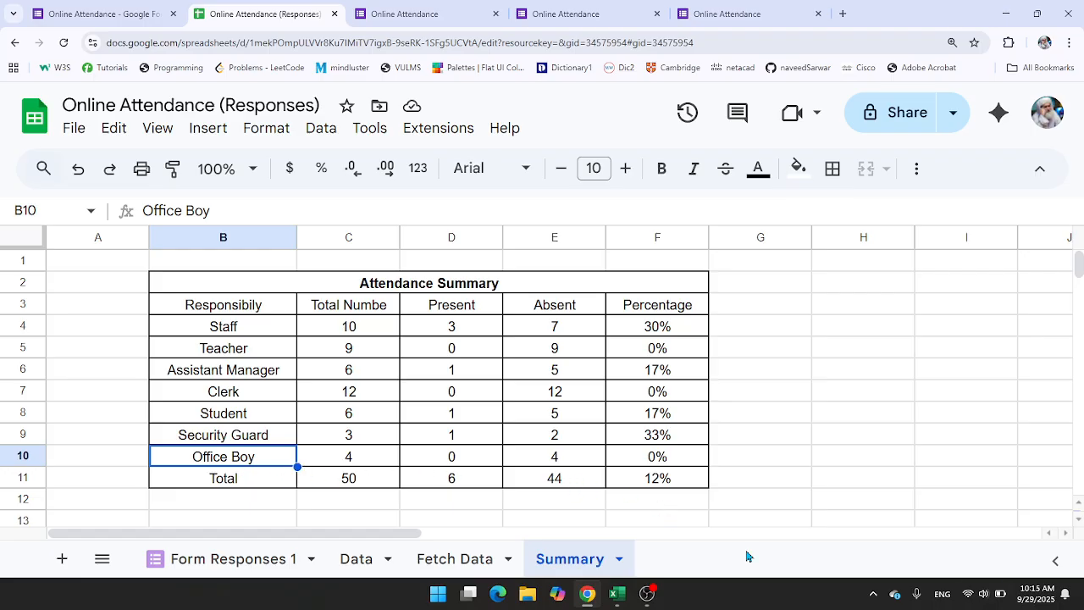
# Step: Switch to Adobe Acrobat by opening Attendance Cards.pdf from the desktop, and examine the QR code cards on its first two pages
pyautogui.press('super+d')
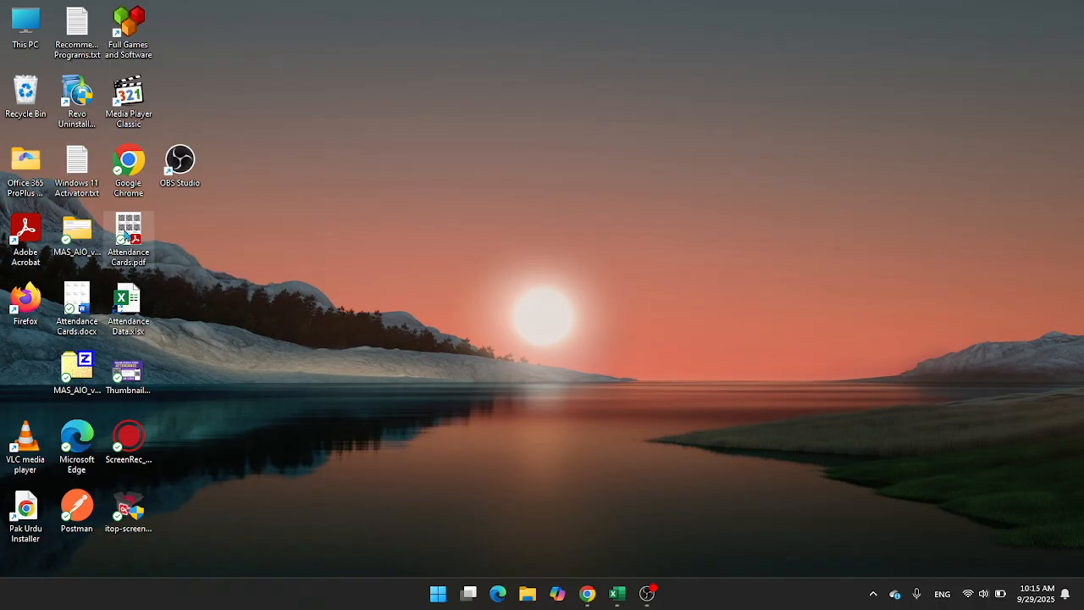
pyautogui.doubleClick(127, 230)
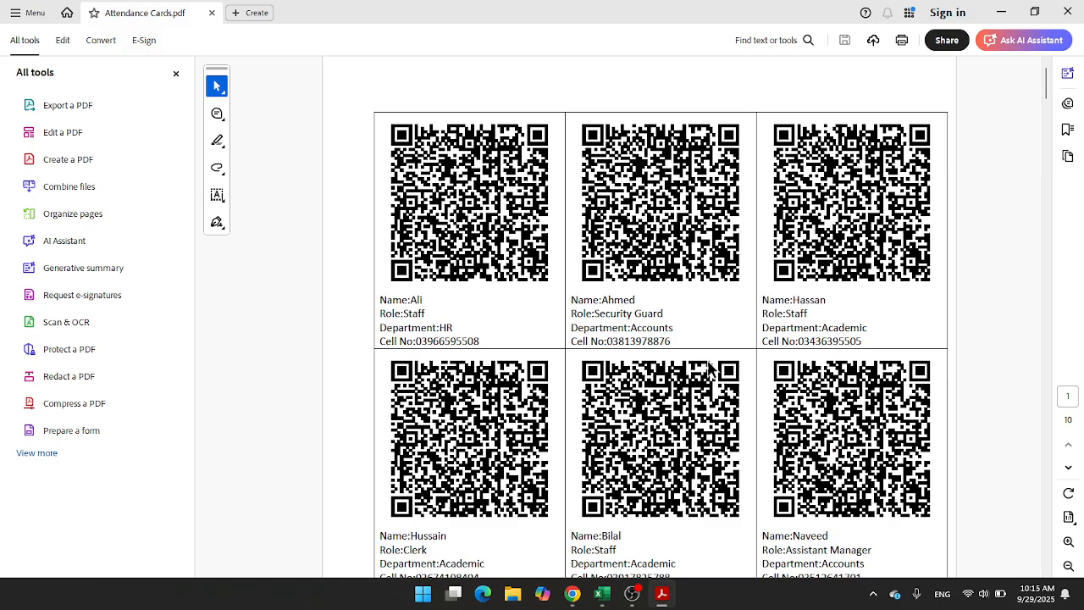
pyautogui.scroll(-2, 332, 427)
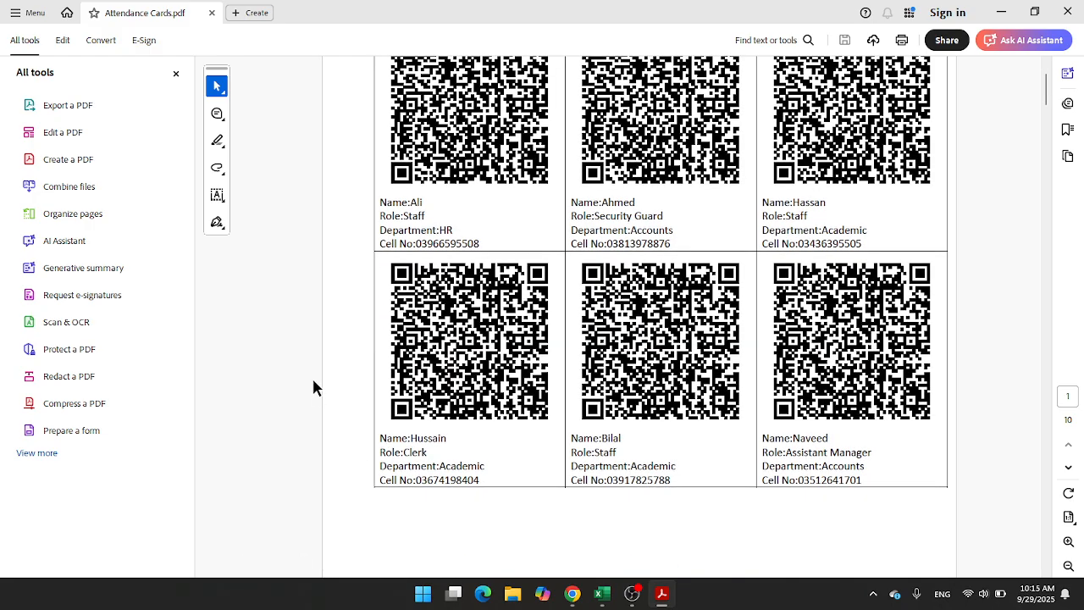
pyautogui.scroll(-2, 542, 407)
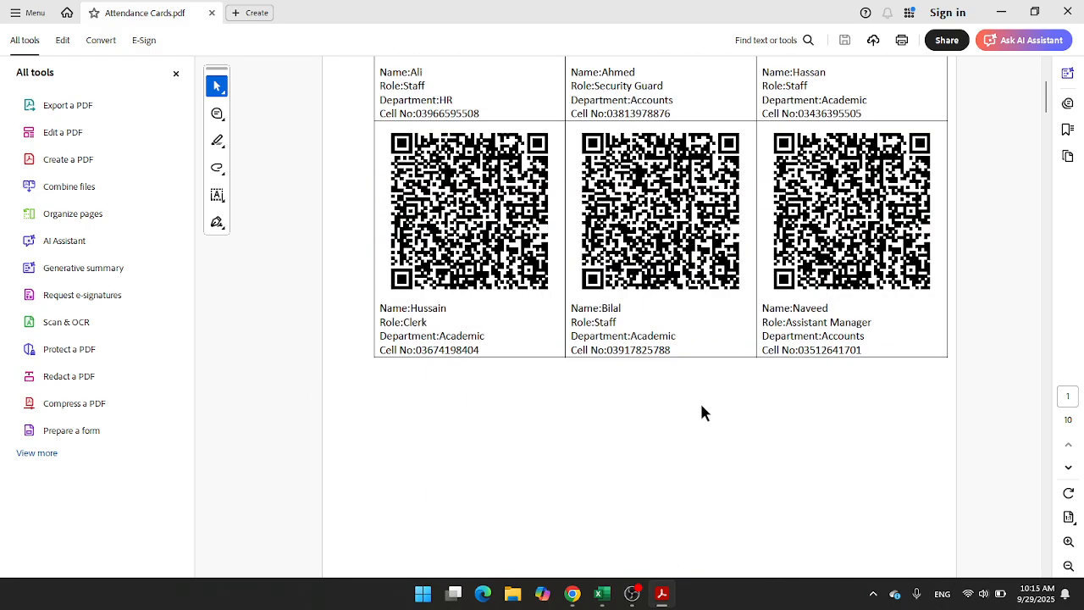
pyautogui.scroll(-2, 701, 406)
pyautogui.scroll(-5, 600, 404)
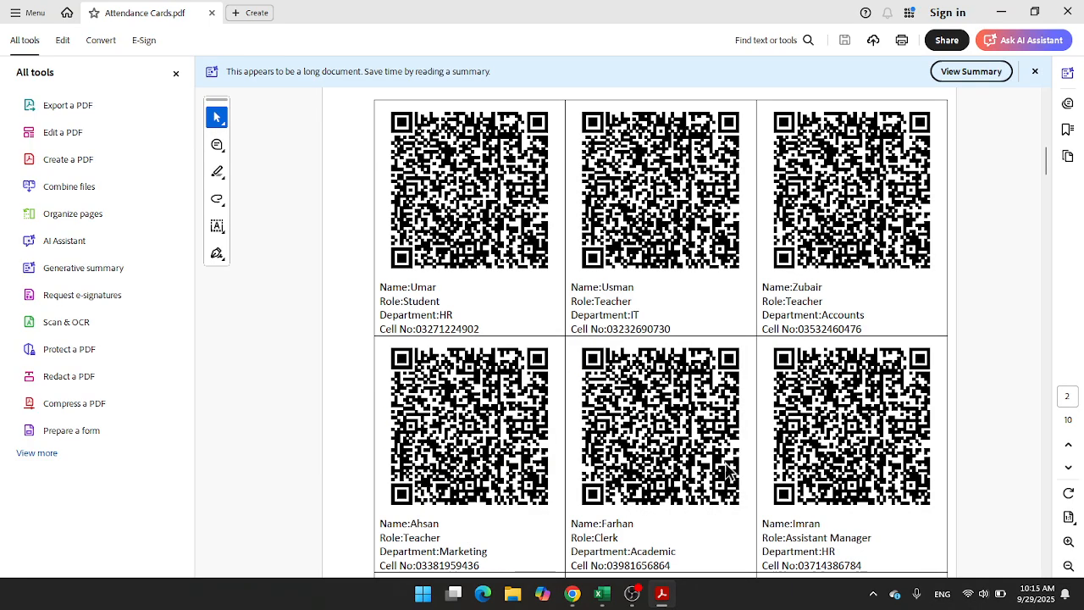
pyautogui.scroll(-3, 771, 495)
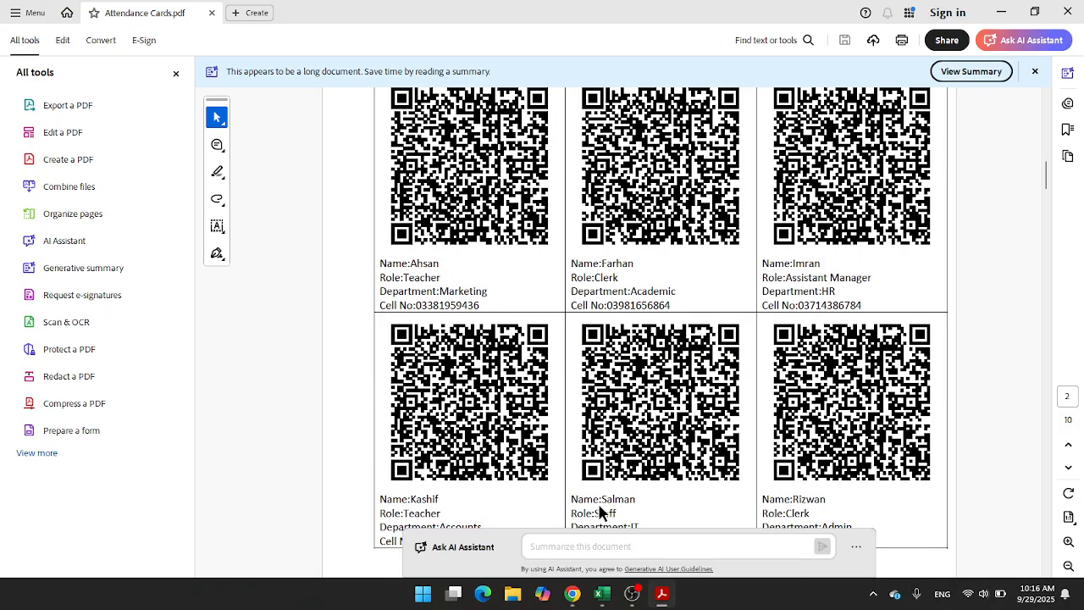
# Step: Examine the QR code cards on the third page of the PDF and dismiss the Acrobat Pro trial offer
pyautogui.scroll(-5, 512, 426)
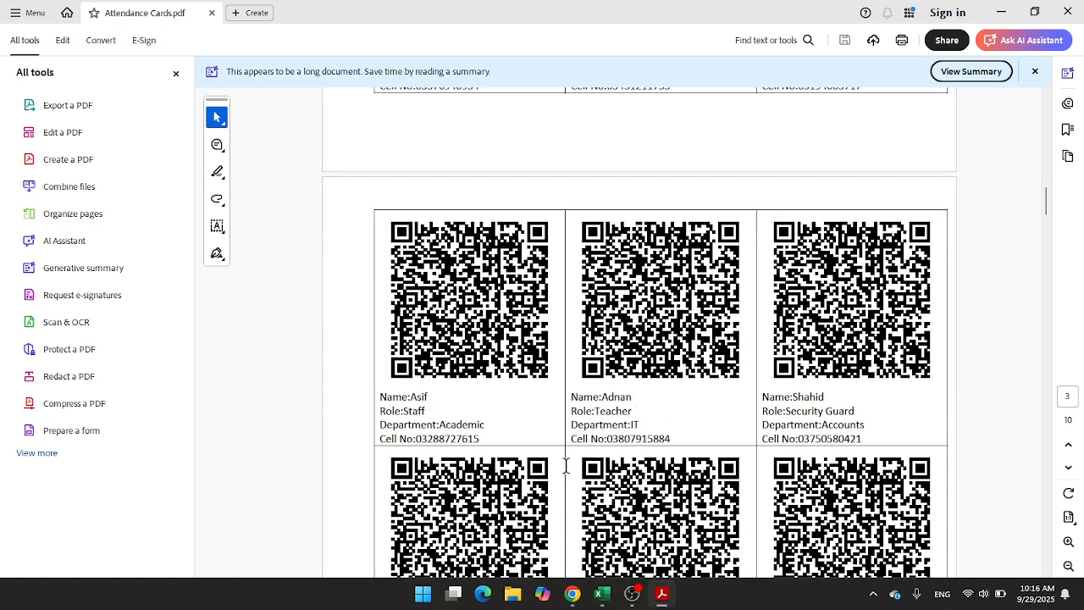
pyautogui.scroll(-2, 964, 452)
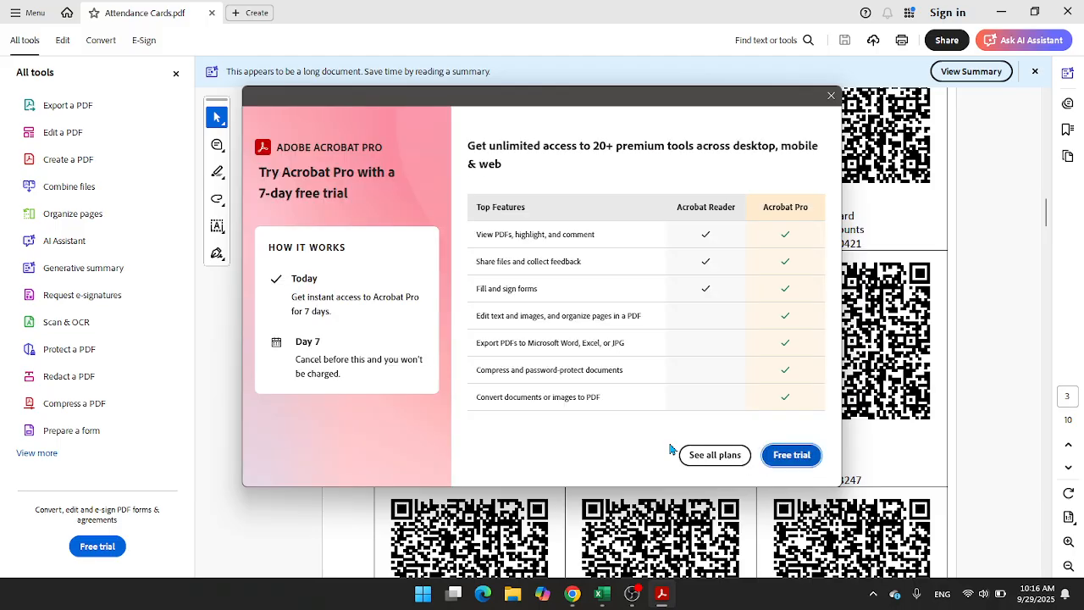
pyautogui.click(830, 97)
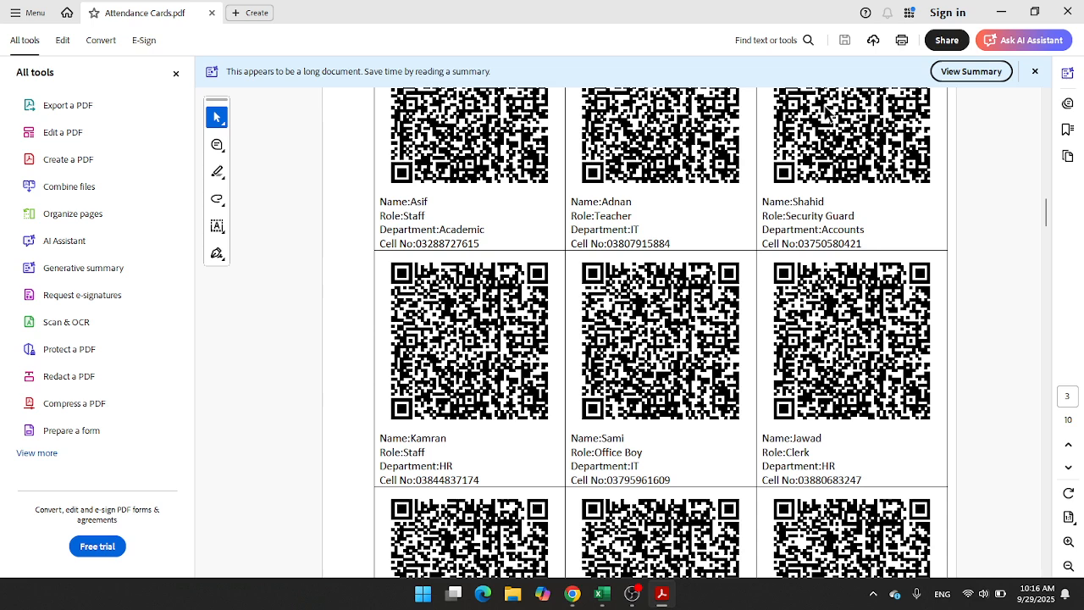
# Step: Switch to Google Sheets in Chrome and check the Office Boy present count in D10 and the Student percentage in F8 of the Summary sheet
pyautogui.hotkey('alt', 'Tab')
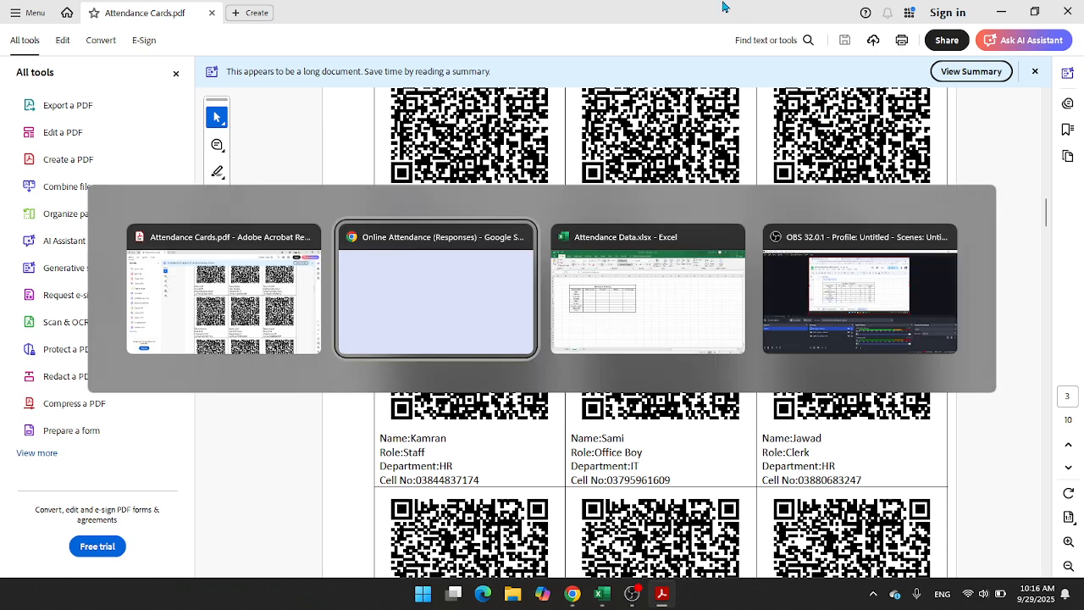
pyautogui.click(425, 288)
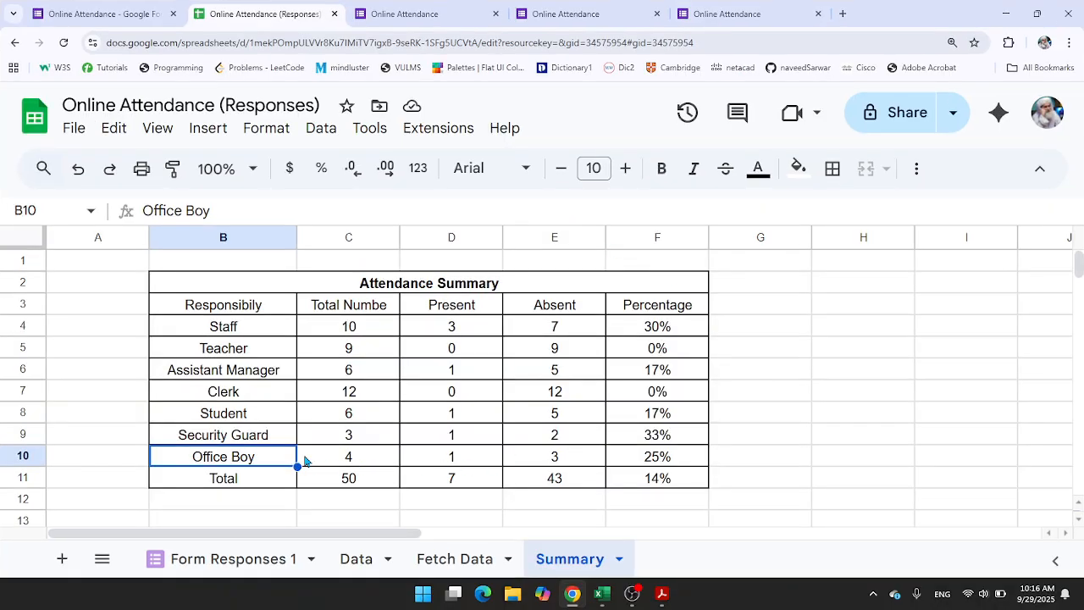
pyautogui.click(436, 462)
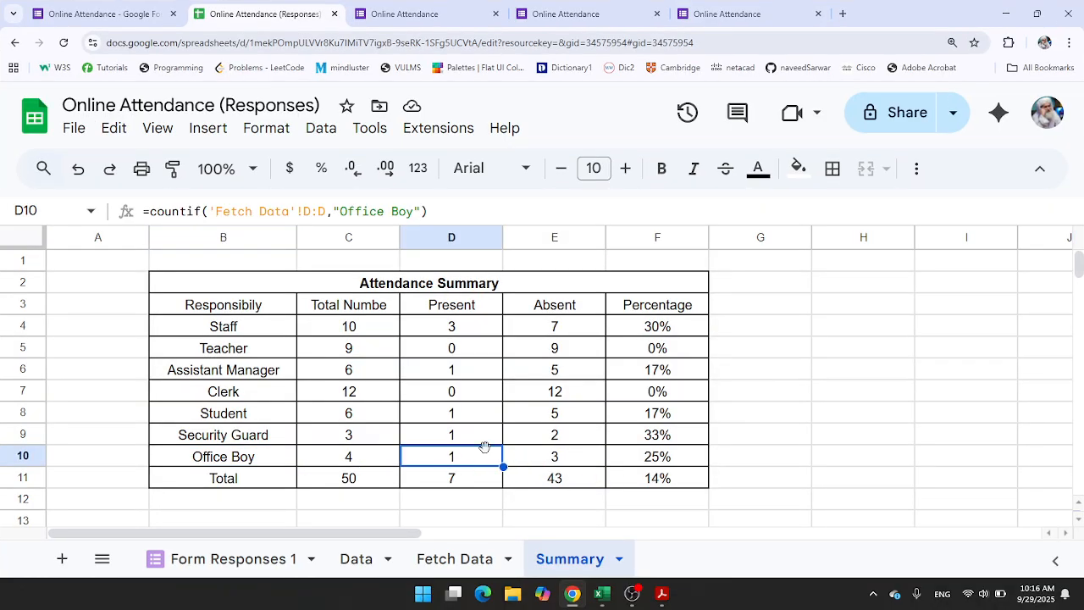
pyautogui.click(794, 415)
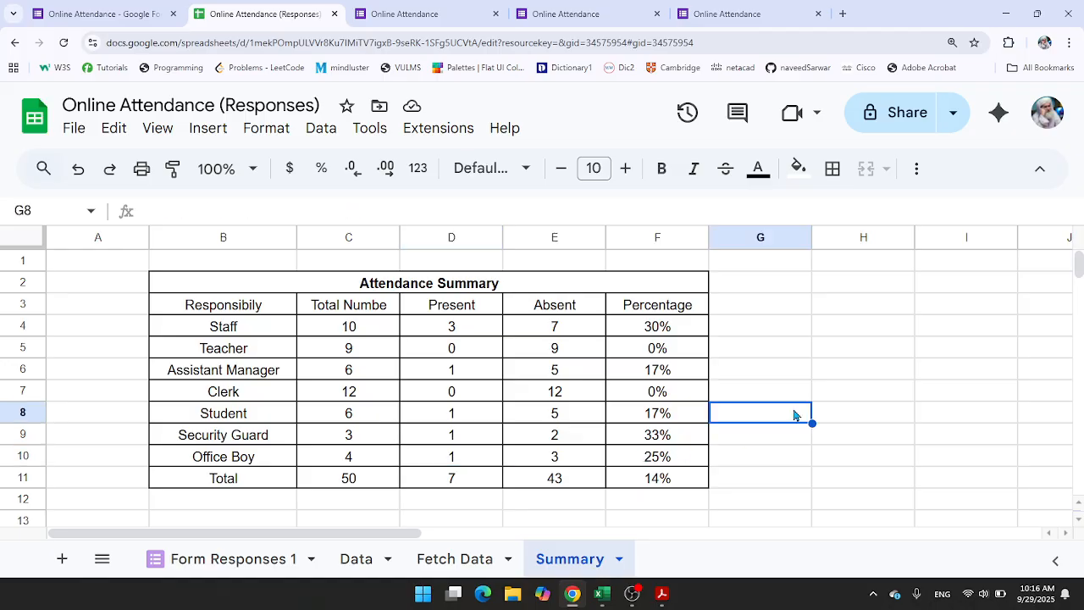
pyautogui.click(648, 418)
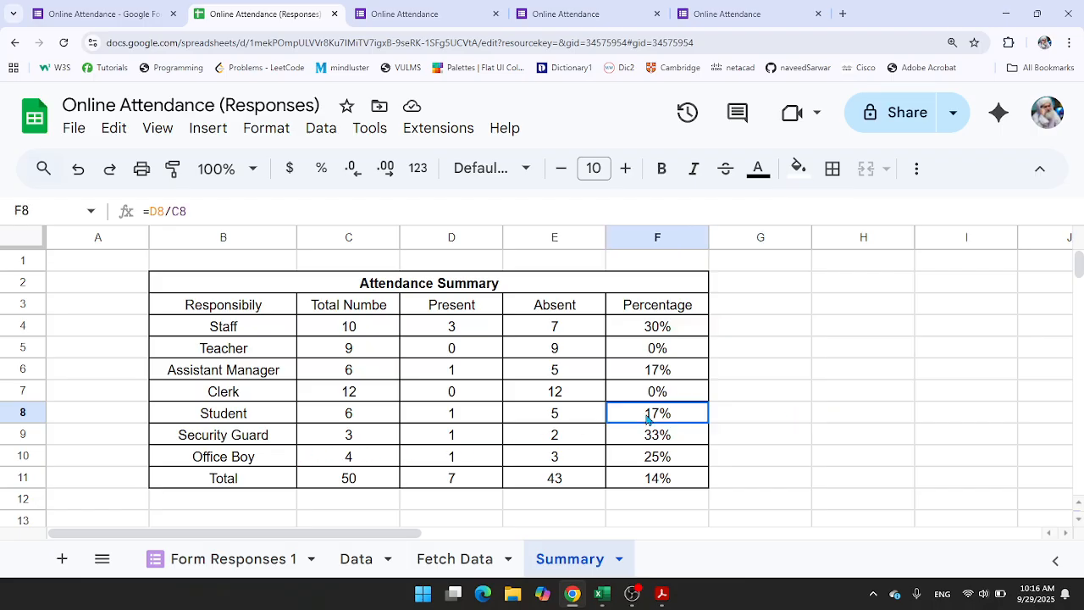
pyautogui.click(766, 370)
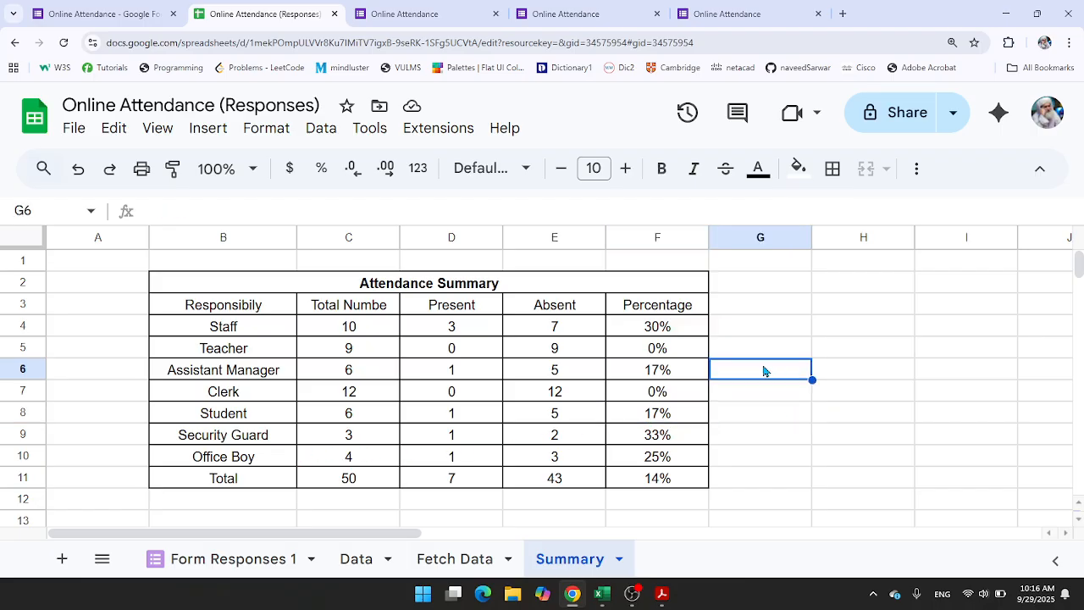
pyautogui.click(833, 330)
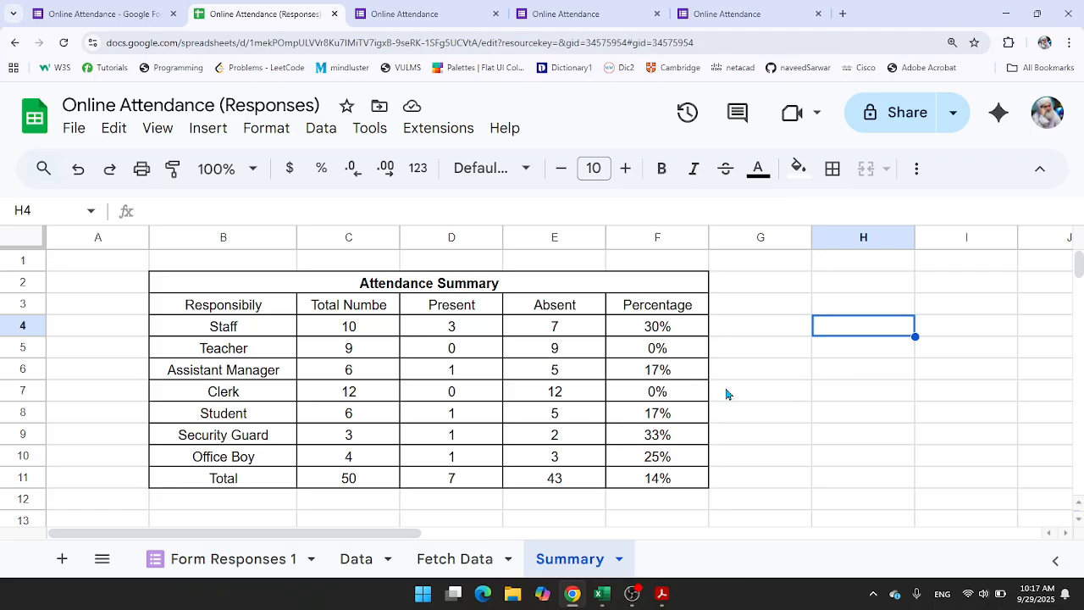
pyautogui.click(632, 593)
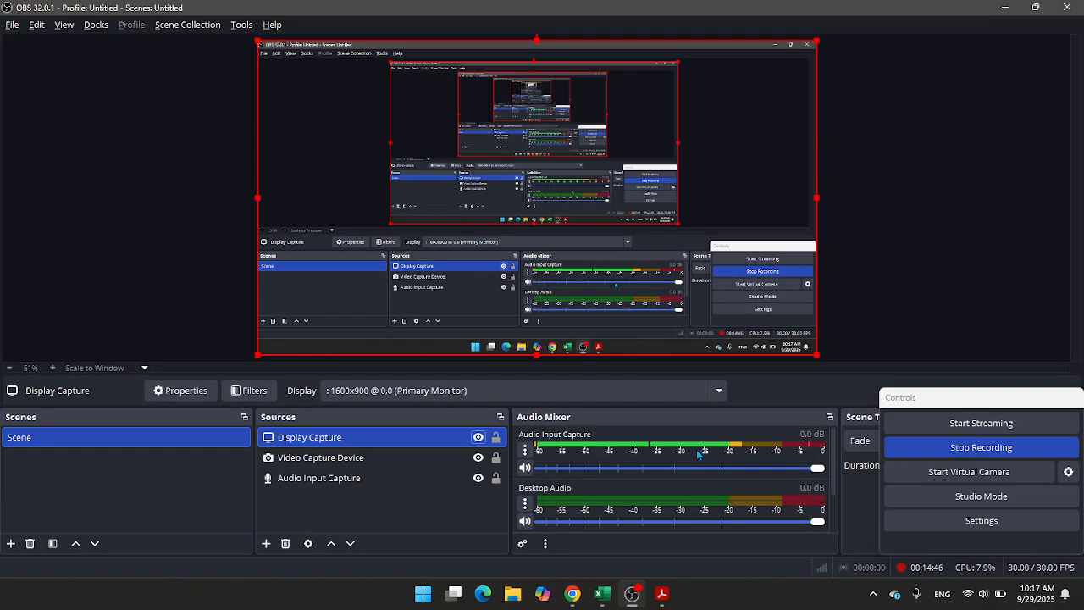